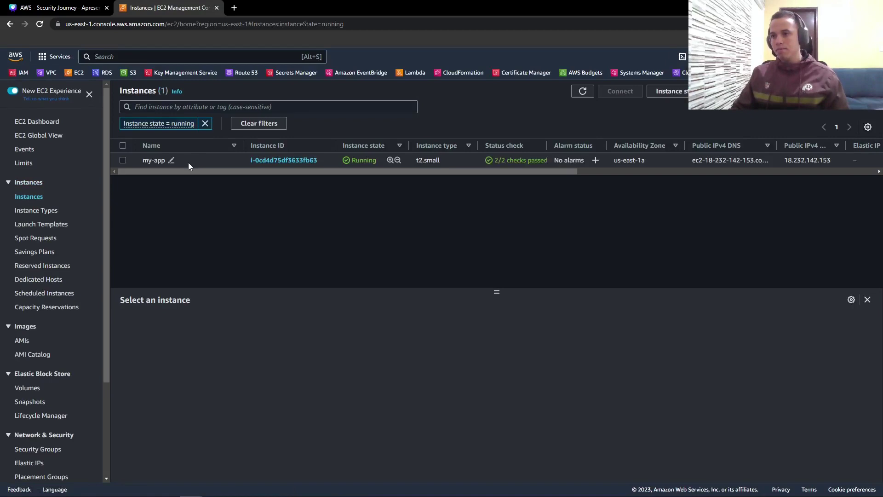
Examine the my-app instance's security settings, checking the port range and source of its inbound rule
{"action": "left_click", "coordinate": [189, 162]}
{"action": "left_click", "coordinate": [172, 322]}
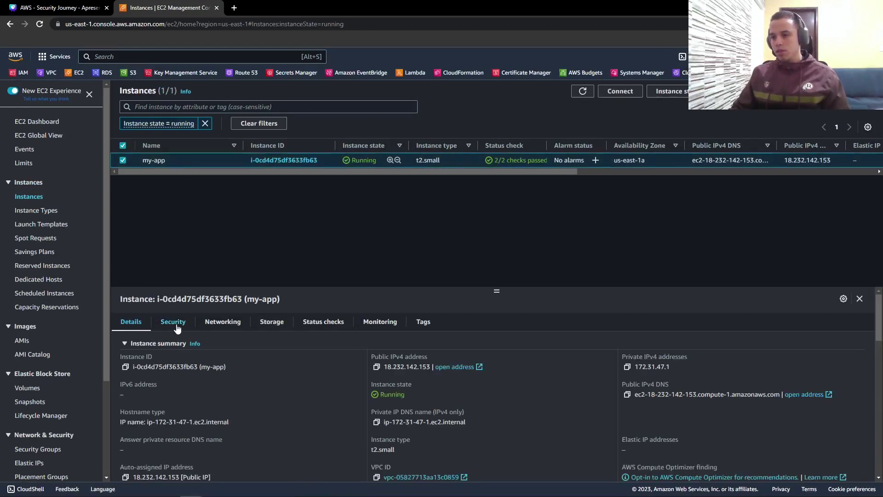
{"action": "scroll", "coordinate": [464, 393], "scroll_direction": "down", "scroll_amount": 3}
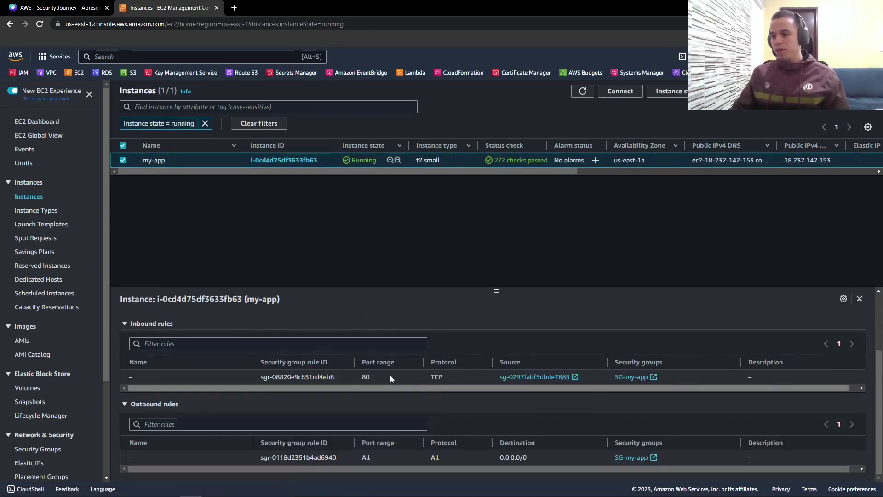
{"action": "left_click_drag", "start_coordinate": [351, 376], "coordinate": [370, 376]}
{"action": "left_click_drag", "start_coordinate": [491, 376], "coordinate": [592, 377]}
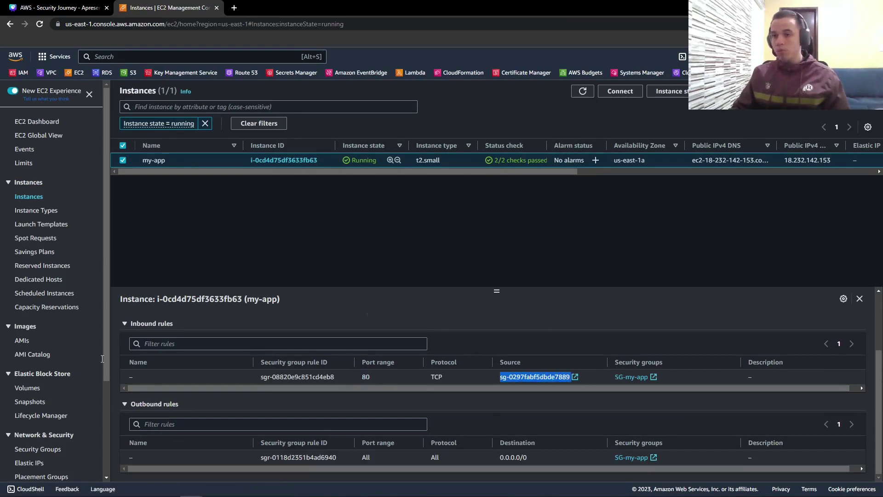
Open the EC2 load balancers list, select my-app-alb and copy its DNS name
{"action": "scroll", "coordinate": [32, 396], "scroll_direction": "down", "scroll_amount": 3}
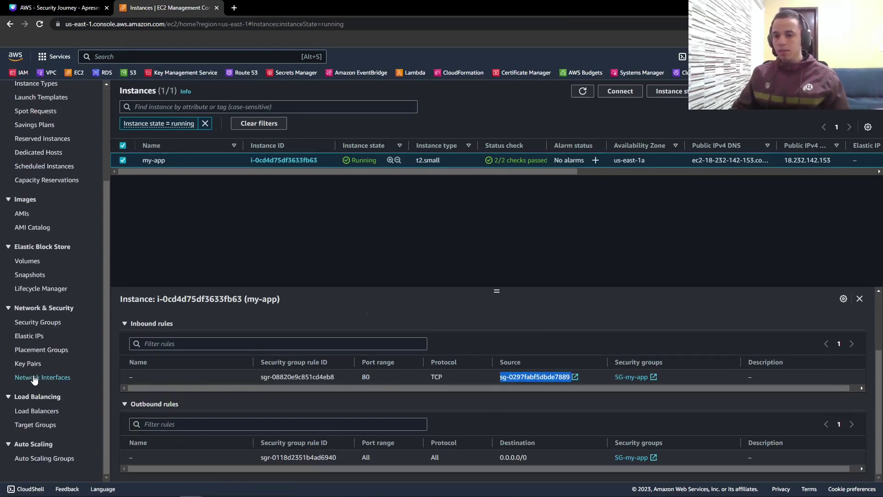
{"action": "left_click", "coordinate": [38, 410]}
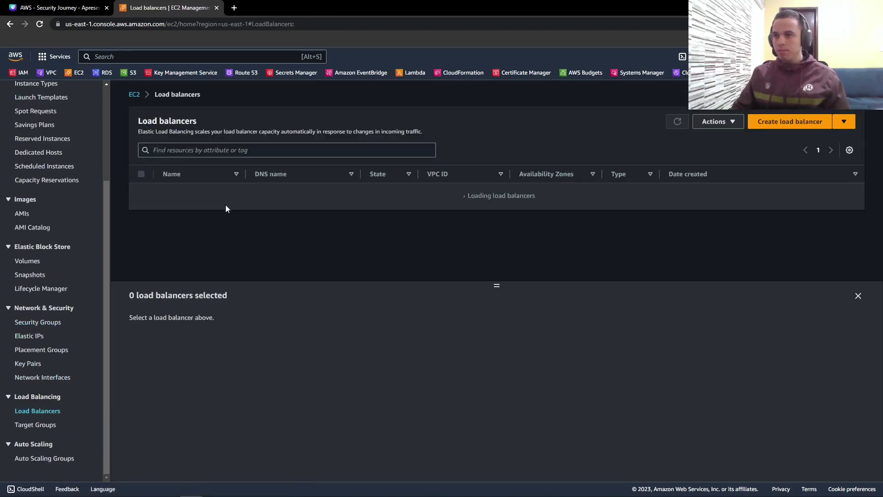
{"action": "left_click", "coordinate": [145, 197]}
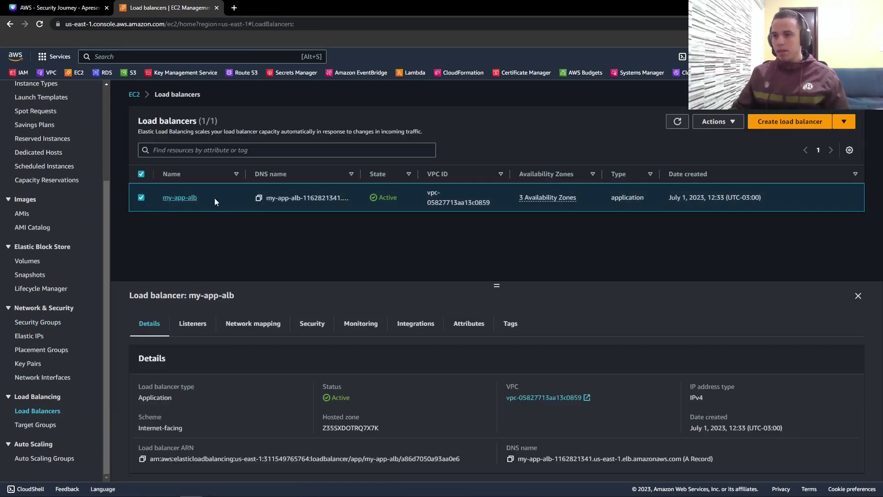
{"action": "left_click", "coordinate": [259, 198]}
Open the copied load balancer address in a new browser tab and check the application's page
{"action": "left_click", "coordinate": [240, 8]}
{"action": "key", "text": "ctrl+v"}
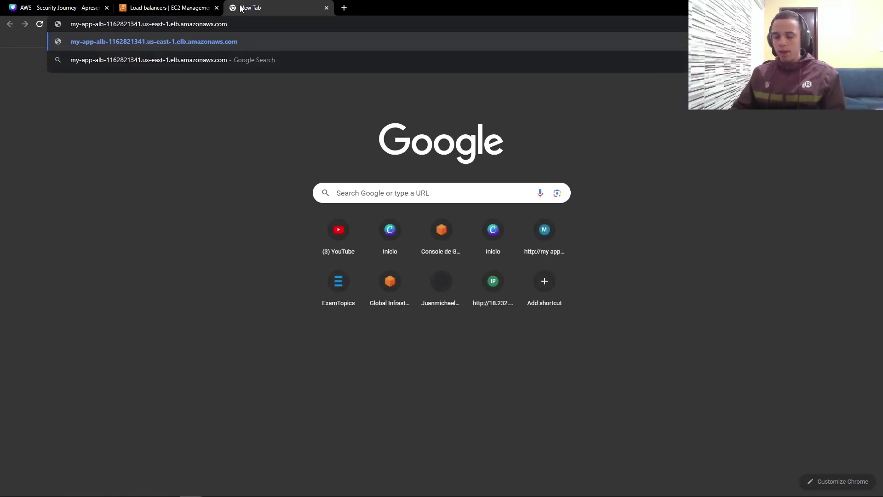
{"action": "key", "text": "Return"}
{"action": "left_click_drag", "start_coordinate": [166, 102], "coordinate": [3, 55]}
{"action": "left_click", "coordinate": [206, 111]}
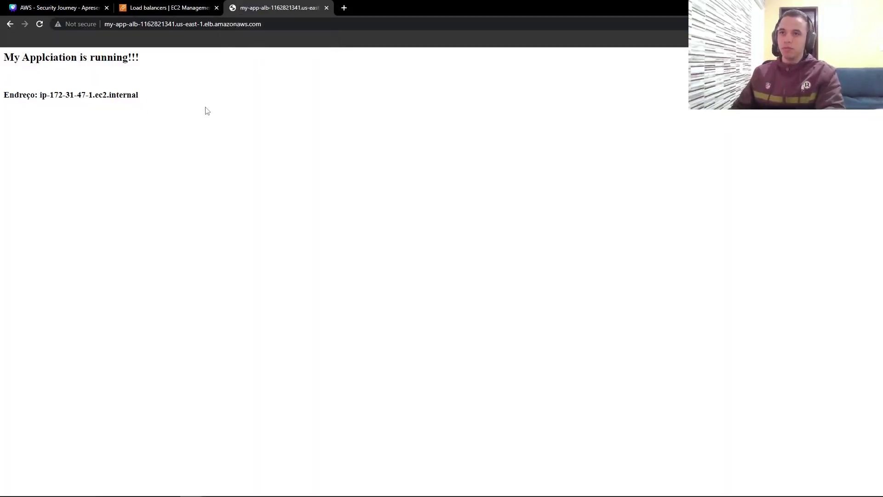
{"action": "left_click_drag", "start_coordinate": [25, 57], "coordinate": [74, 56]}
{"action": "left_click", "coordinate": [114, 83]}
Return to the AWS console, search for waf and open WAF & Shield in a new browser tab
{"action": "left_click", "coordinate": [163, 8]}
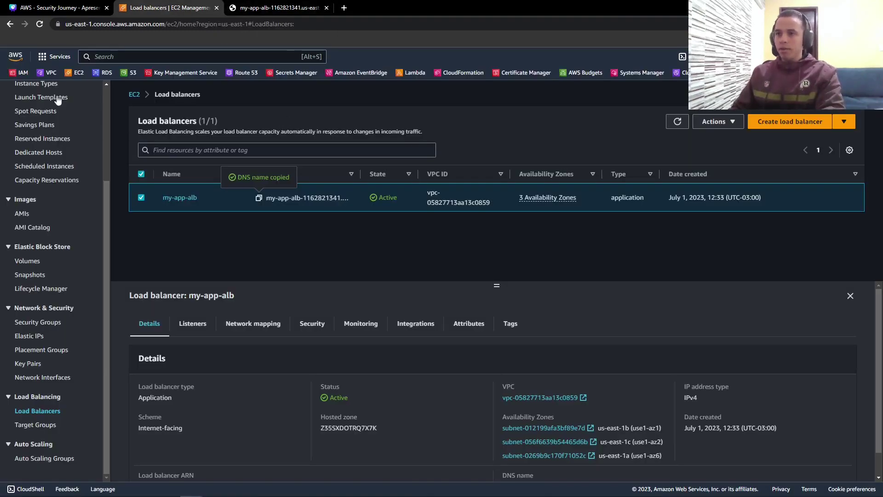
{"action": "left_click", "coordinate": [112, 56]}
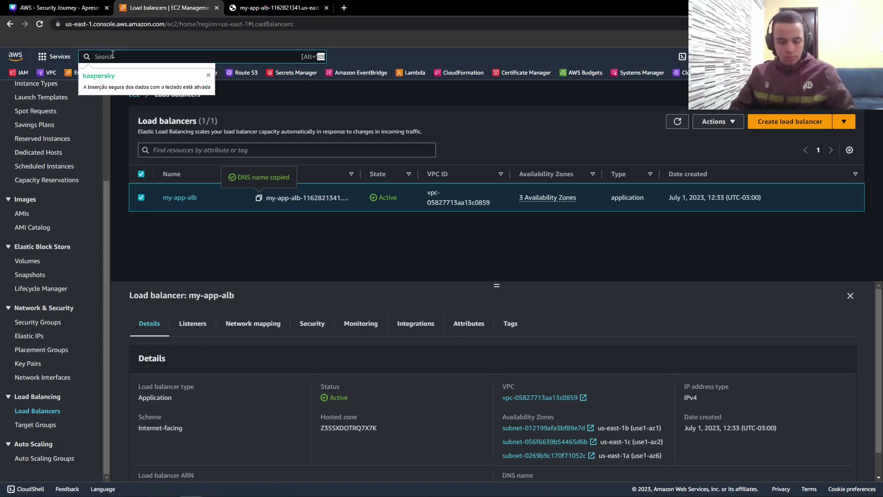
{"action": "type", "text": "waf"}
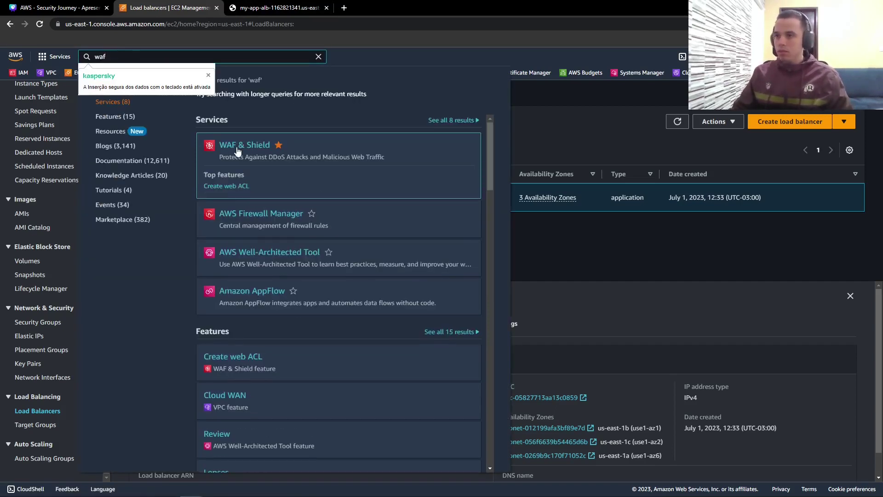
{"action": "middle_click", "coordinate": [414, 156]}
{"action": "left_click", "coordinate": [553, 262]}
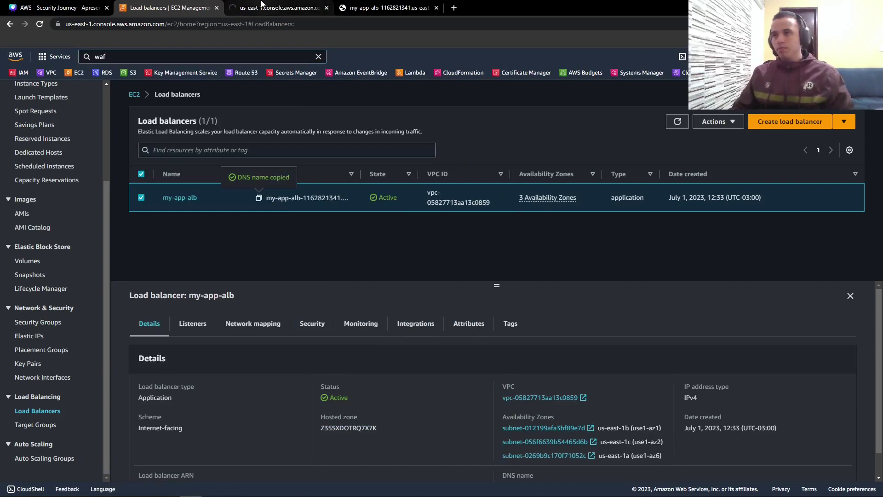
{"action": "left_click", "coordinate": [261, 4]}
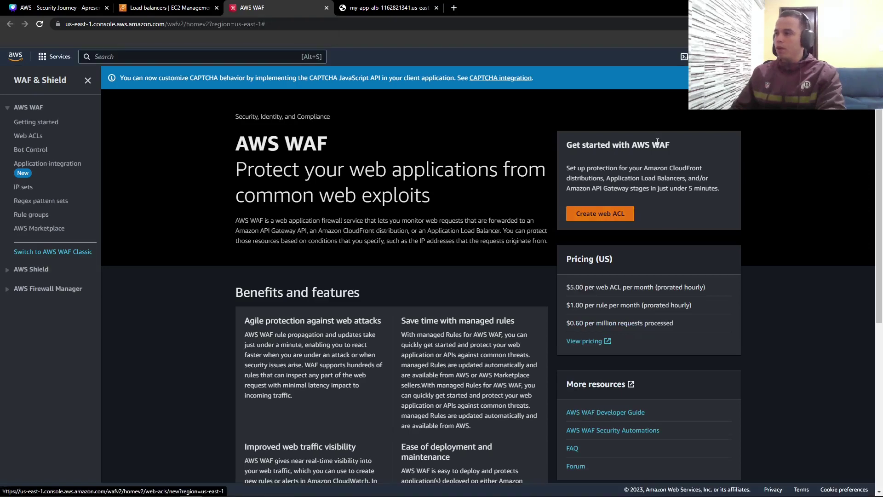
Start creating a web ACL named my-app with the CloudWatch metric name my-app-waf
{"action": "left_click", "coordinate": [600, 228]}
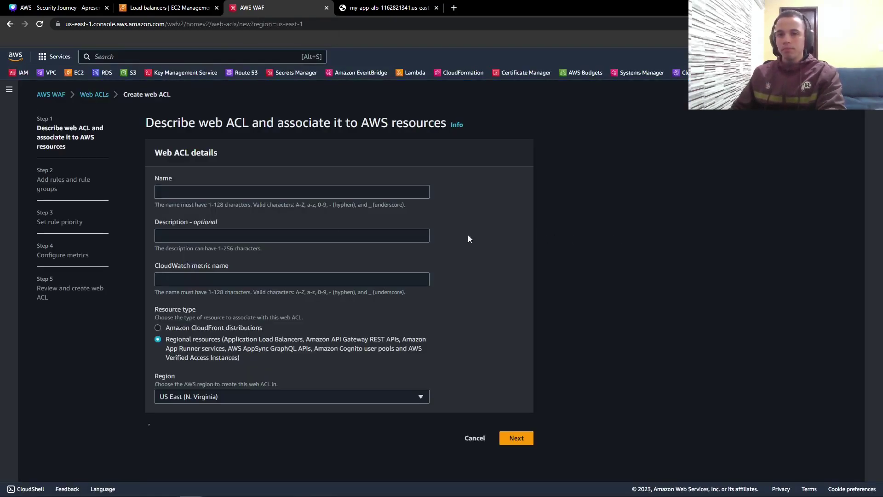
{"action": "left_click", "coordinate": [165, 192]}
{"action": "type", "text": "my"}
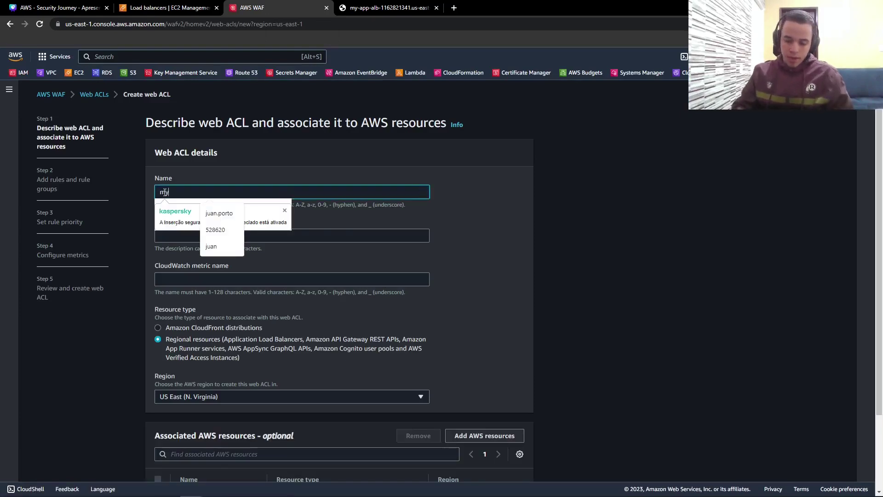
{"action": "type", "text": "-app"}
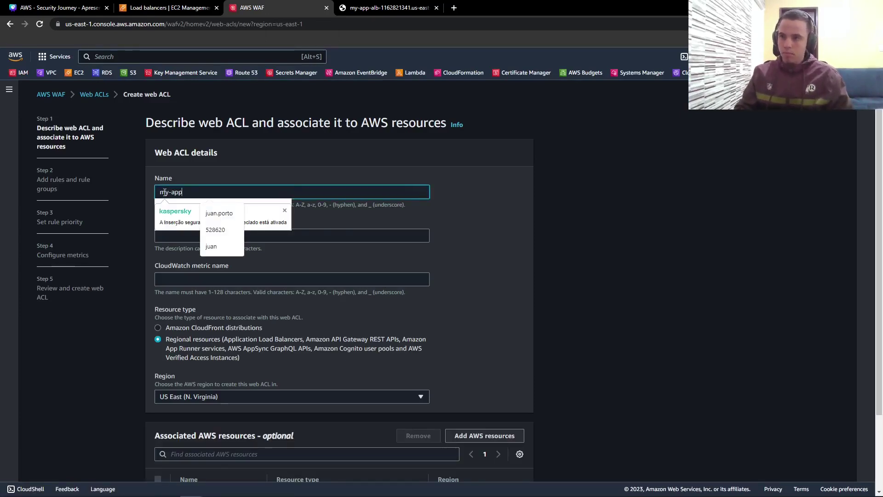
{"action": "key", "text": "ctrl+a"}
{"action": "left_click", "coordinate": [216, 191]}
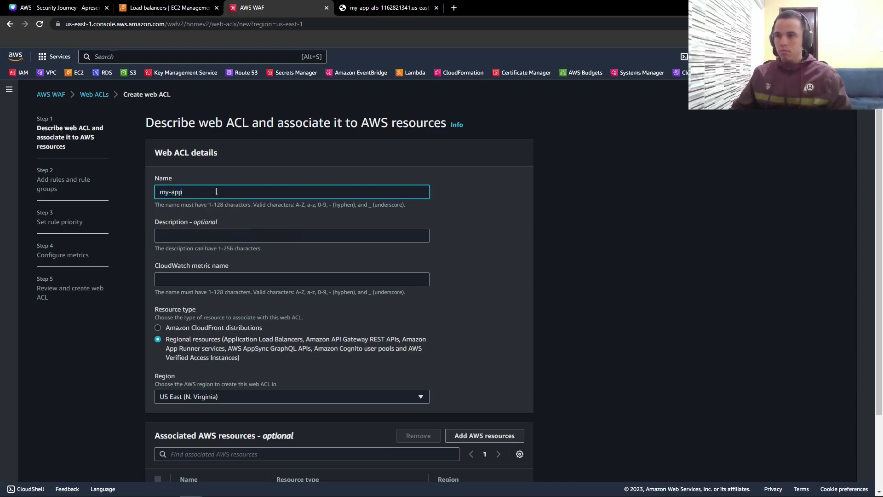
{"action": "left_click", "coordinate": [184, 276]}
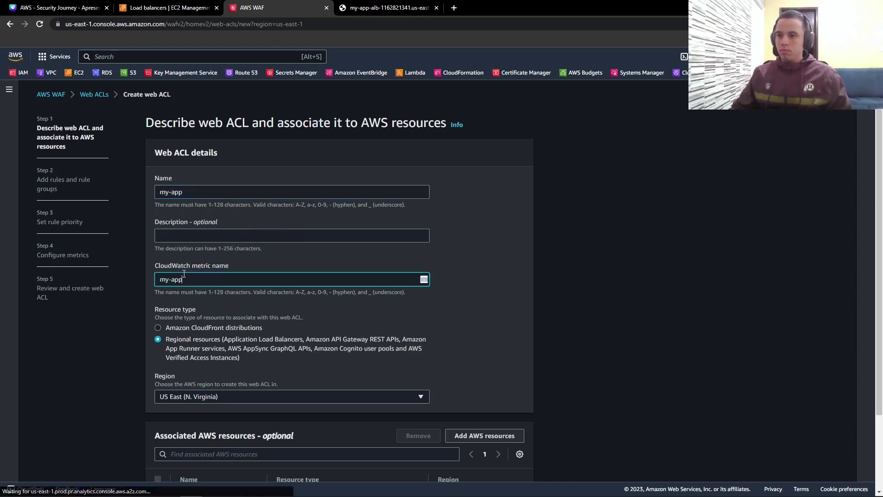
{"action": "type", "text": "-waf"}
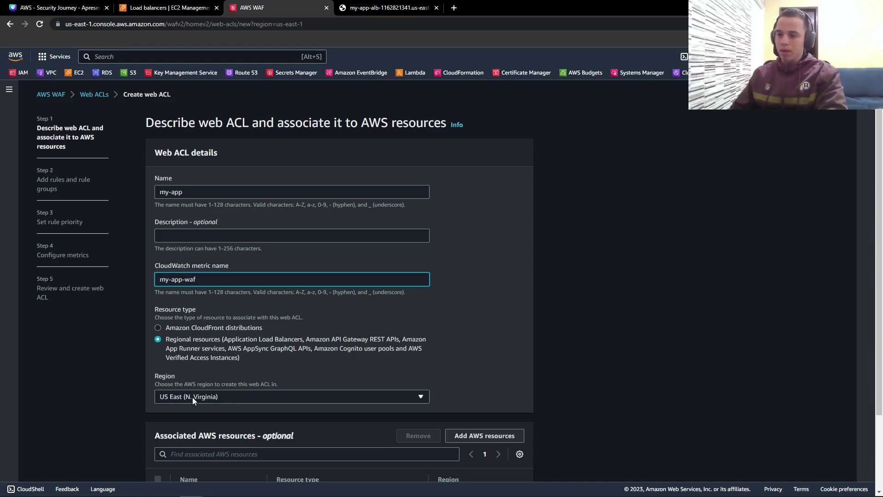
Associate the Application Load Balancer my-app-alb with the web ACL and continue to the rules step
{"action": "scroll", "coordinate": [304, 328], "scroll_direction": "down", "scroll_amount": 2}
{"action": "left_click_drag", "start_coordinate": [156, 344], "coordinate": [336, 346]}
{"action": "left_click", "coordinate": [462, 344]}
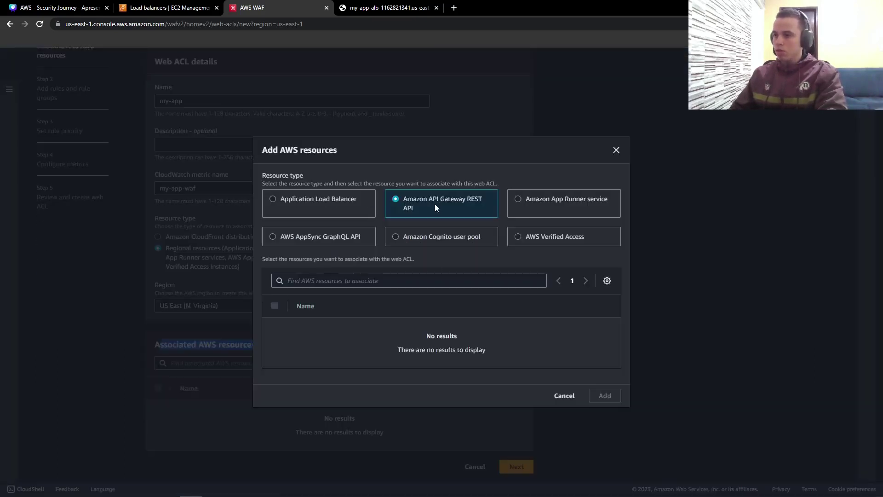
{"action": "left_click", "coordinate": [315, 209]}
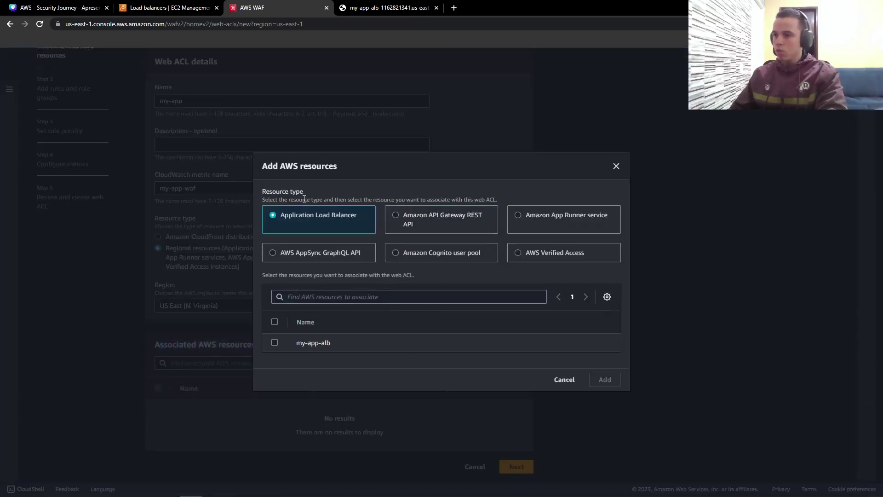
{"action": "left_click", "coordinate": [276, 343]}
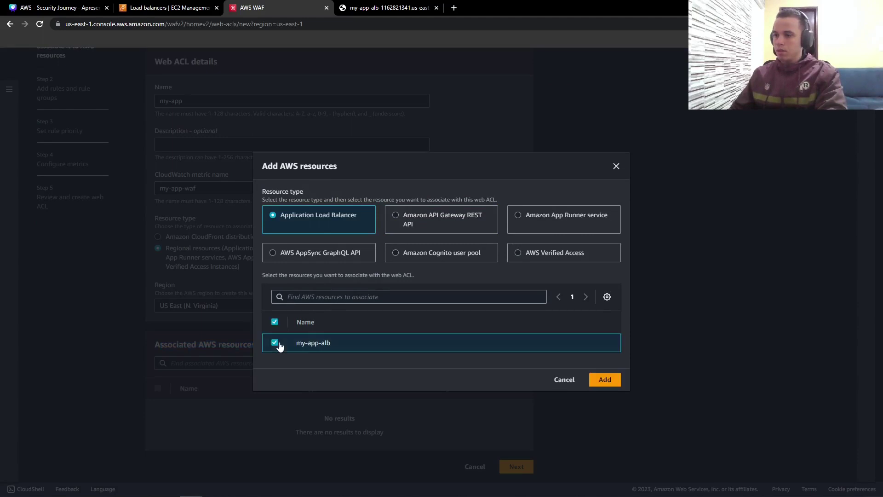
{"action": "left_click", "coordinate": [604, 380]}
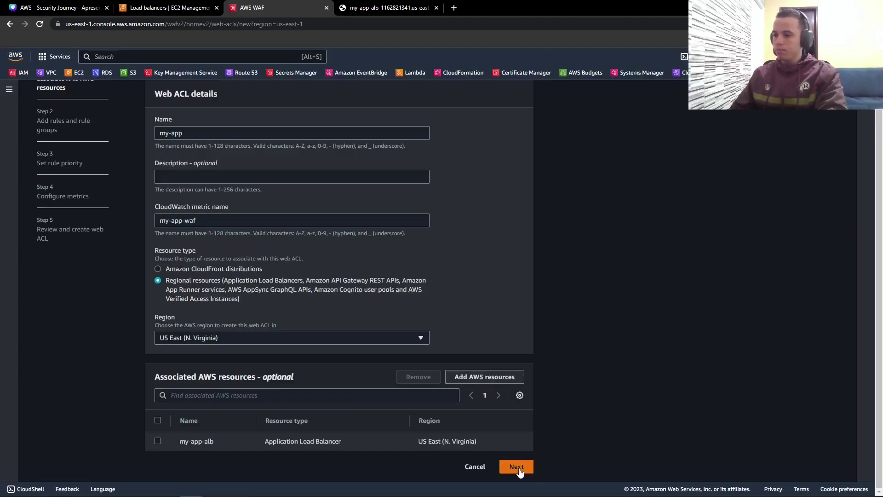
{"action": "left_click", "coordinate": [518, 468]}
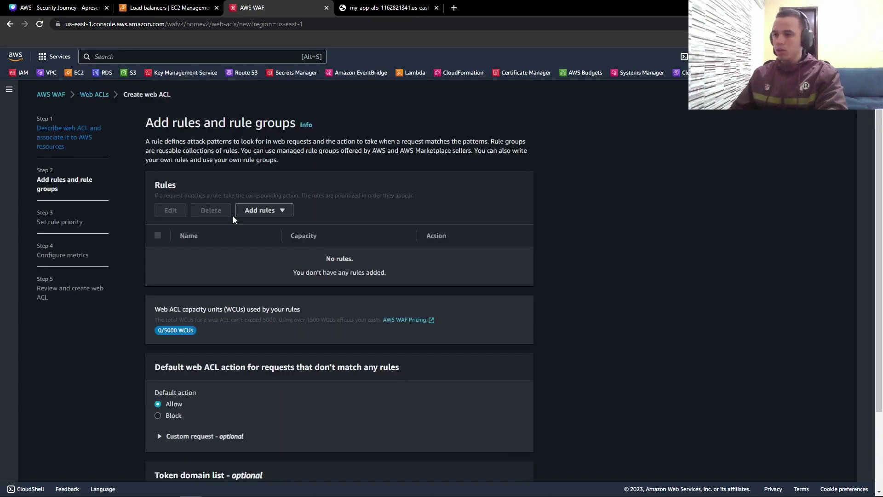
Start adding a custom rule to the web ACL and view the available rule types
{"action": "left_click", "coordinate": [279, 210]}
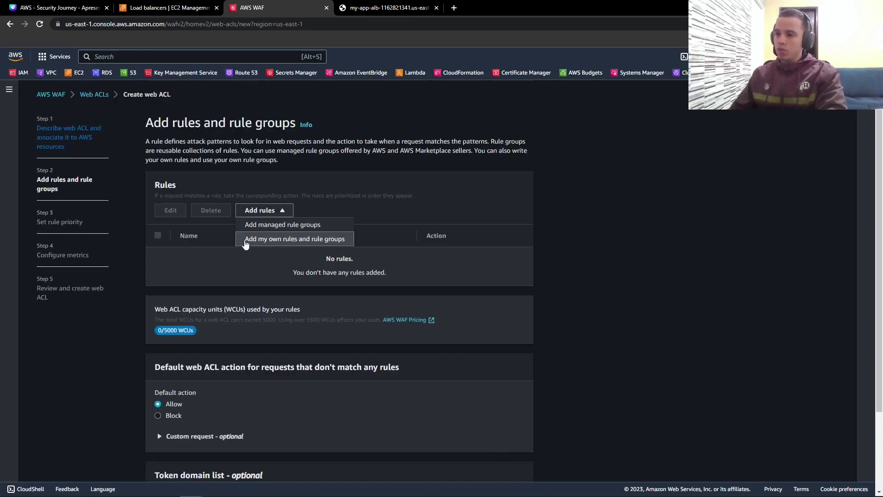
{"action": "left_click", "coordinate": [289, 240]}
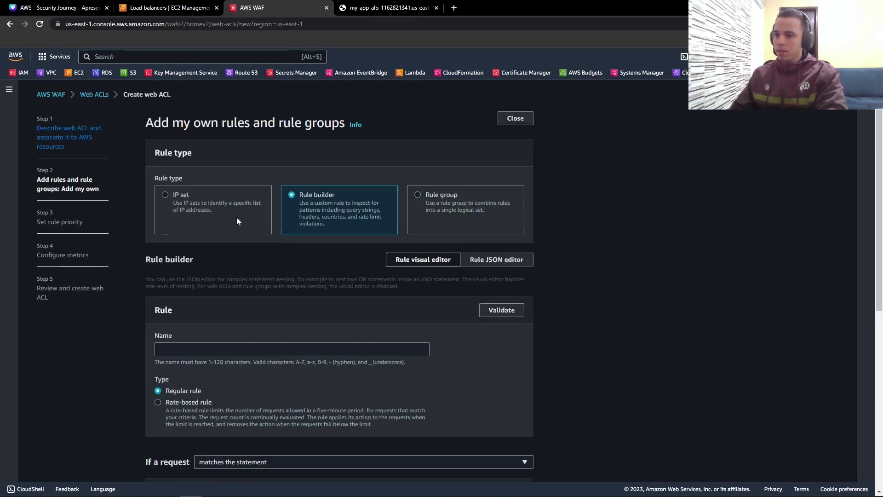
{"action": "scroll", "coordinate": [349, 187], "scroll_direction": "down", "scroll_amount": 2}
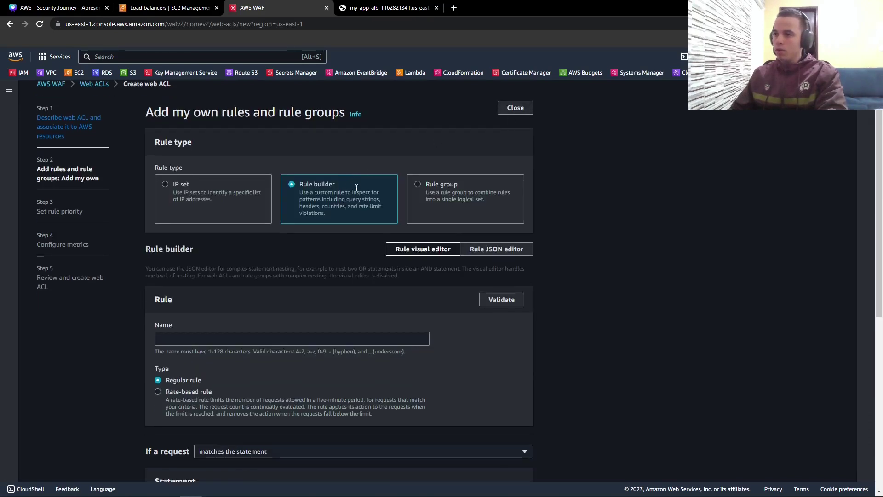
{"action": "scroll", "coordinate": [456, 283], "scroll_direction": "up", "scroll_amount": 2}
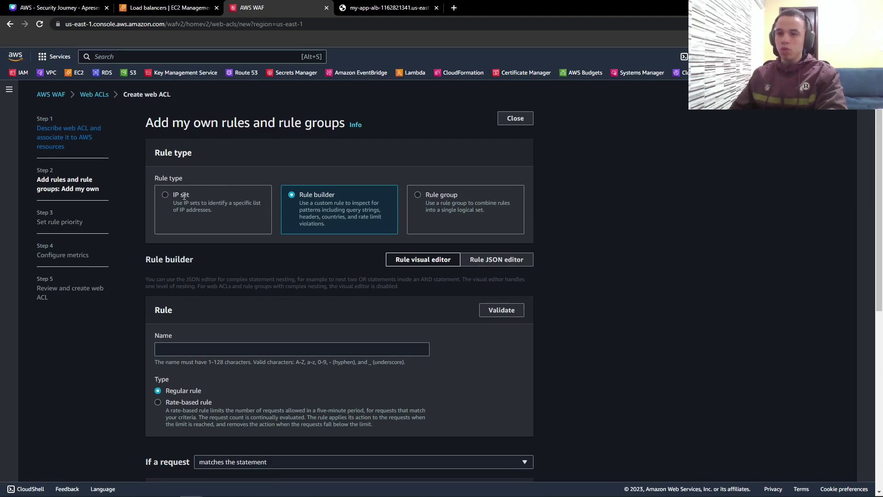
Switch the rule type to IP set and review its name, IP set and action options
{"action": "left_click", "coordinate": [166, 194]}
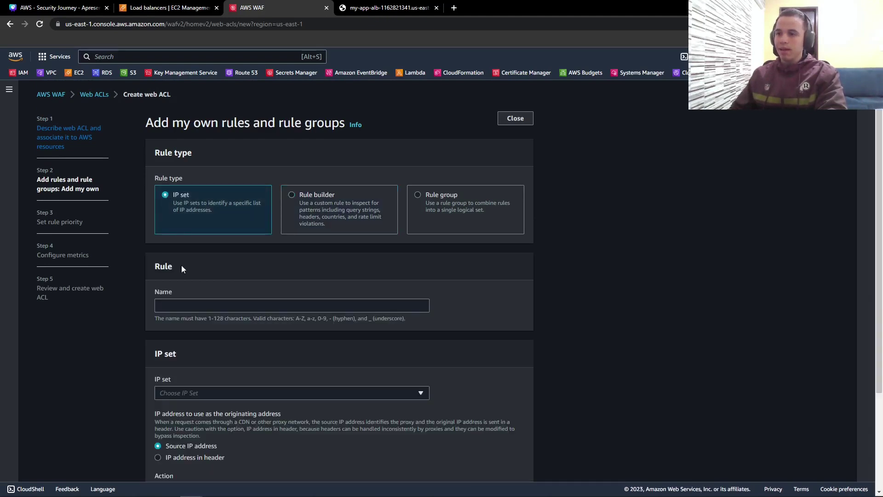
{"action": "left_click", "coordinate": [172, 308]}
{"action": "left_click", "coordinate": [191, 393]}
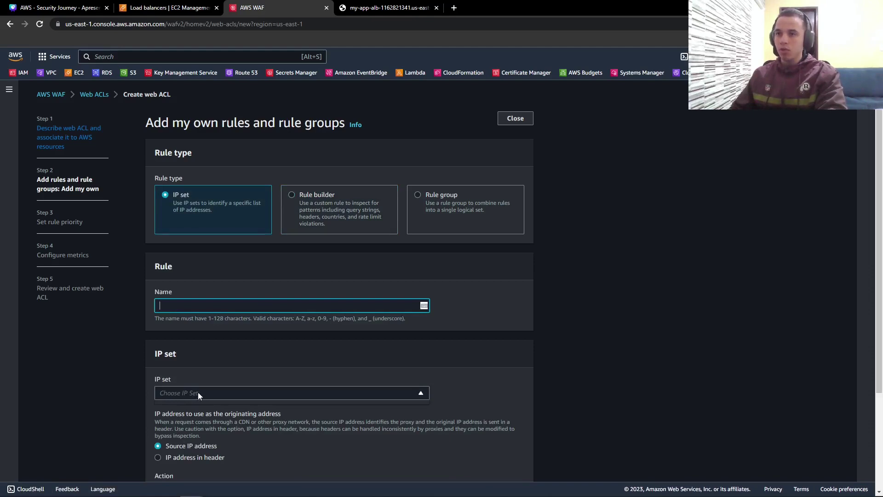
{"action": "left_click", "coordinate": [9, 89]}
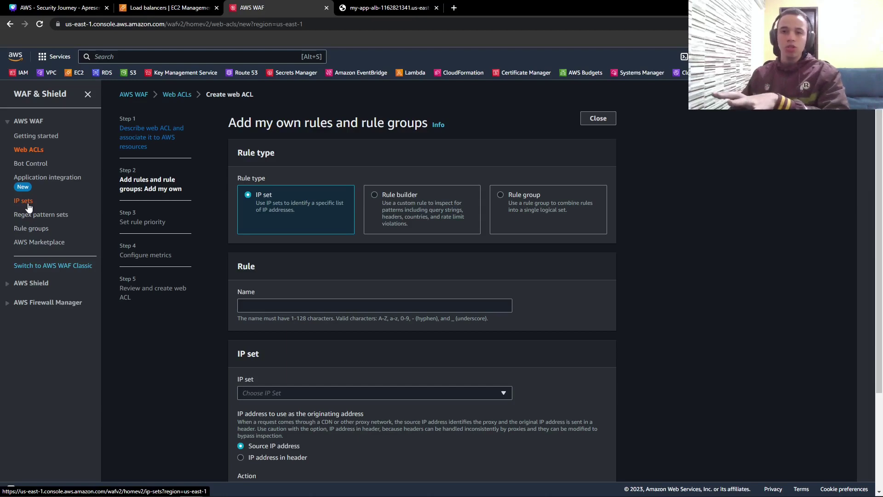
{"action": "scroll", "coordinate": [299, 262], "scroll_direction": "down", "scroll_amount": 3}
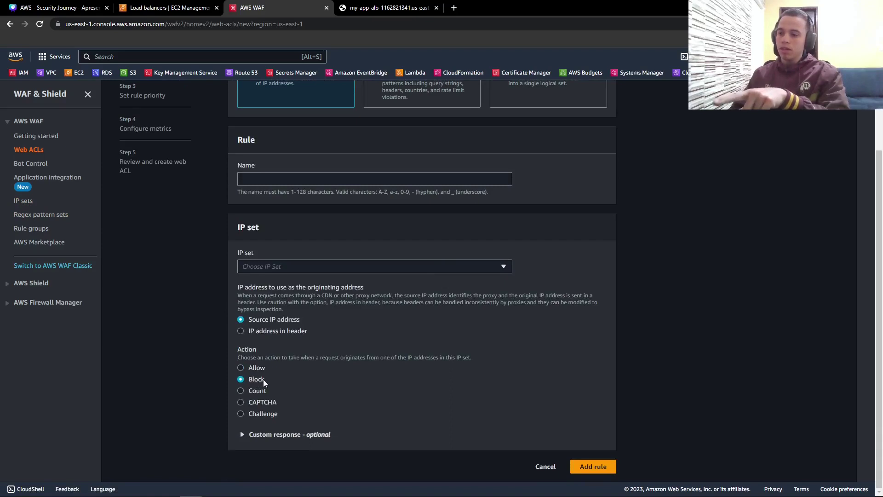
{"action": "scroll", "coordinate": [411, 405], "scroll_direction": "up", "scroll_amount": 3}
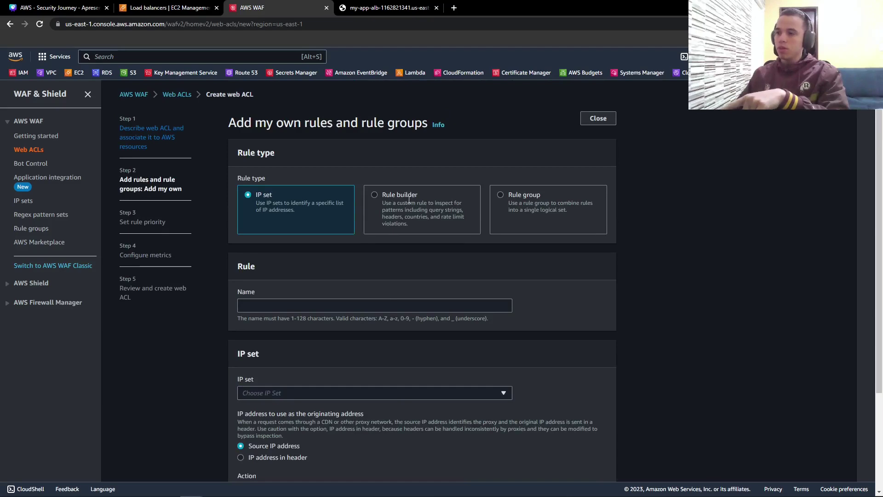
Switch the rule type to Rule builder and set the statement to inspect requests that originate from a country
{"action": "left_click", "coordinate": [390, 197]}
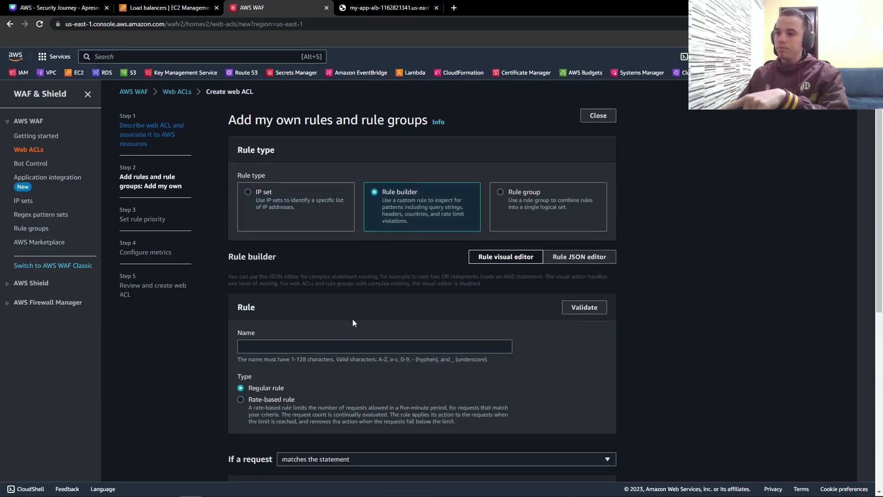
{"action": "scroll", "coordinate": [354, 320], "scroll_direction": "down", "scroll_amount": 3}
{"action": "scroll", "coordinate": [333, 318], "scroll_direction": "down", "scroll_amount": 1}
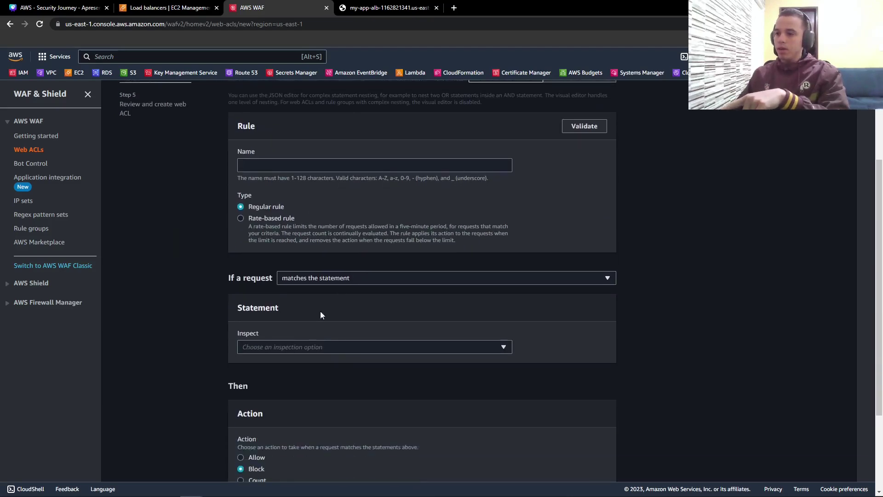
{"action": "left_click", "coordinate": [279, 348]}
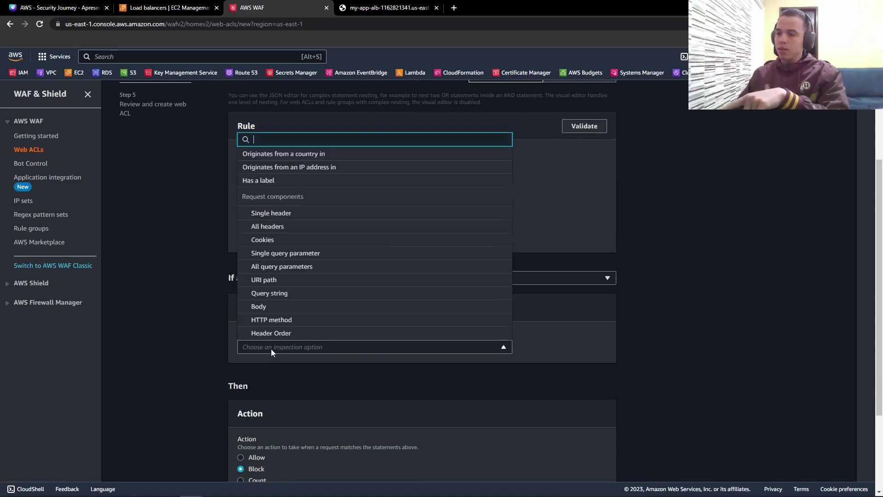
{"action": "left_click", "coordinate": [276, 155]}
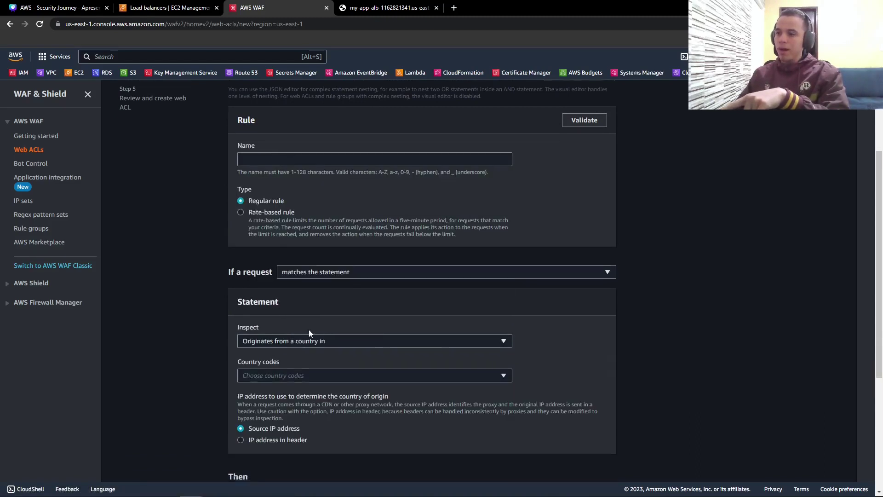
Choose Brazil - BR as the country code in the statement and review the available rule actions
{"action": "scroll", "coordinate": [308, 329], "scroll_direction": "down", "scroll_amount": 2}
{"action": "left_click", "coordinate": [279, 290]}
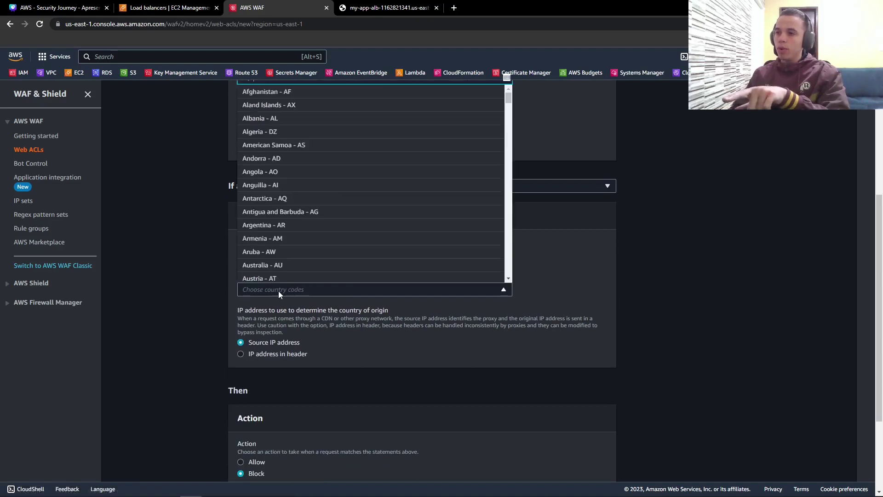
{"action": "type", "text": "bras"}
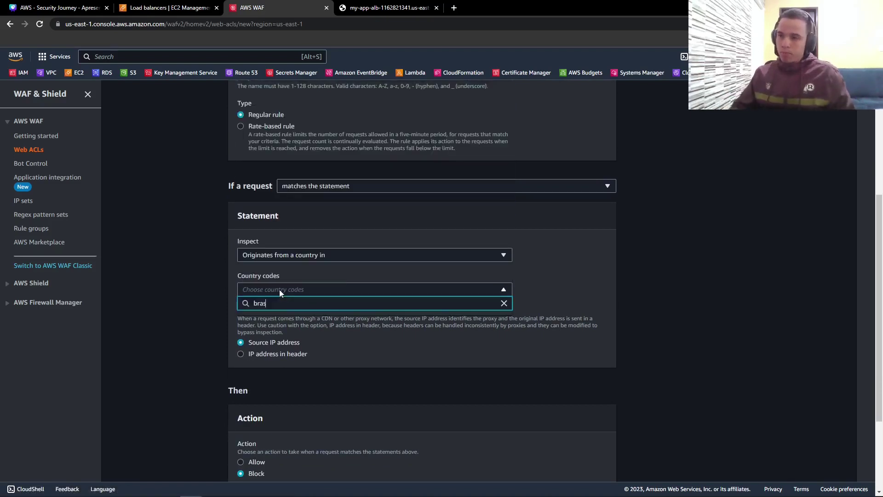
{"action": "key", "text": "BackSpace"}
{"action": "type", "text": "z"}
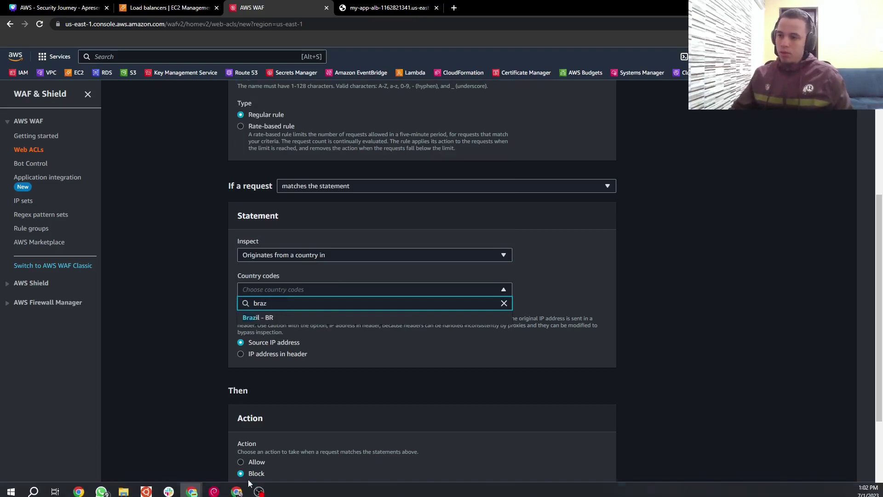
{"action": "left_click", "coordinate": [278, 318]}
{"action": "scroll", "coordinate": [276, 322], "scroll_direction": "down", "scroll_amount": 3}
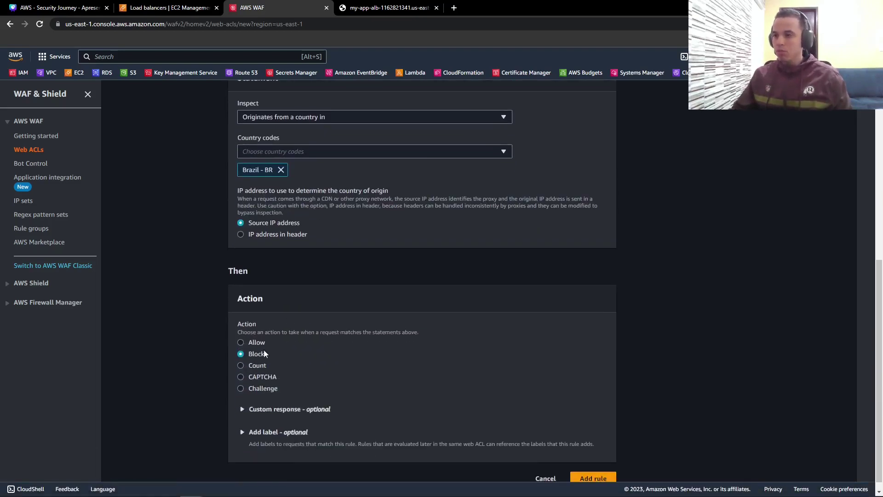
{"action": "scroll", "coordinate": [332, 253], "scroll_direction": "up", "scroll_amount": 3}
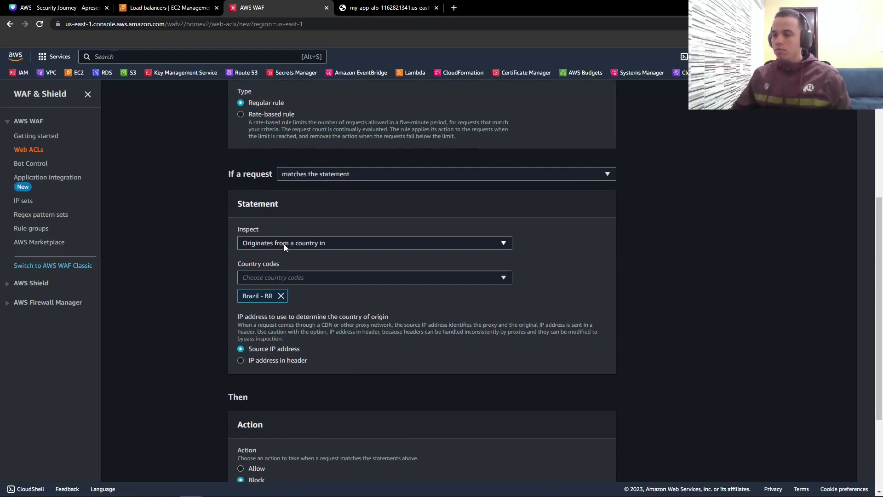
Make the rule match all the statements (AND) and set Statement 2 to inspect the URI path with match type Starts with string
{"action": "left_click", "coordinate": [312, 175]}
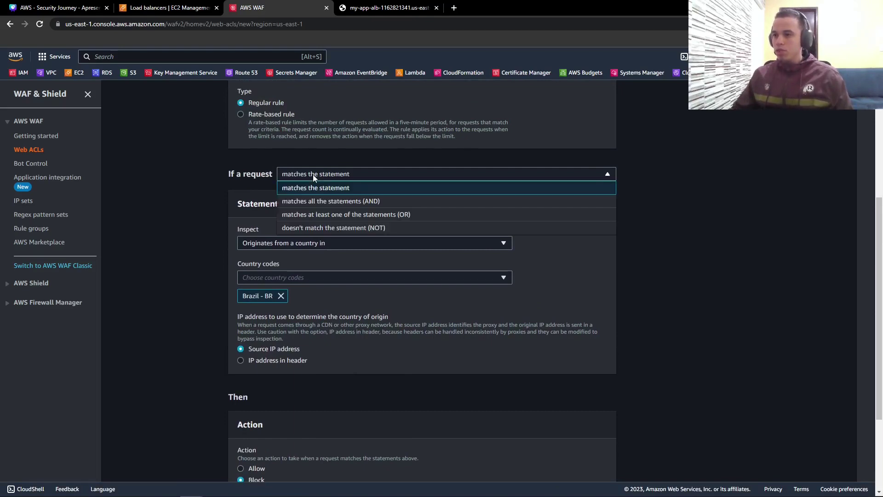
{"action": "left_click", "coordinate": [307, 206]}
{"action": "scroll", "coordinate": [290, 294], "scroll_direction": "down", "scroll_amount": 4}
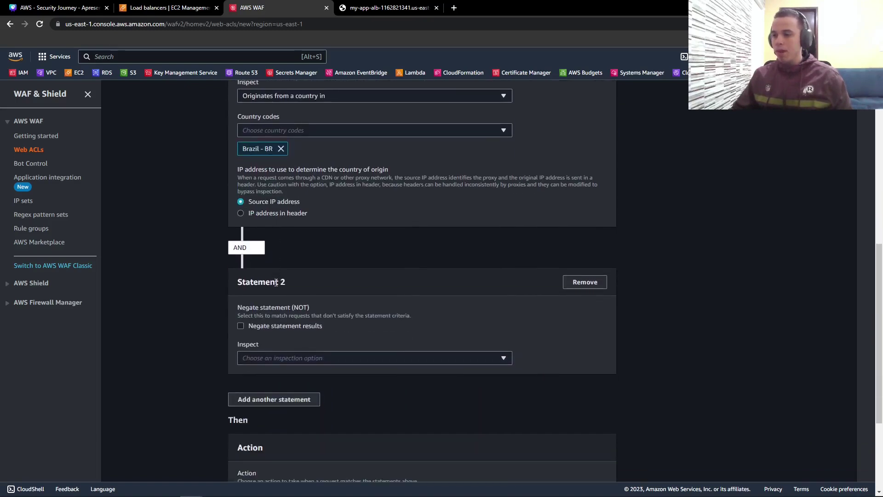
{"action": "left_click", "coordinate": [269, 358]}
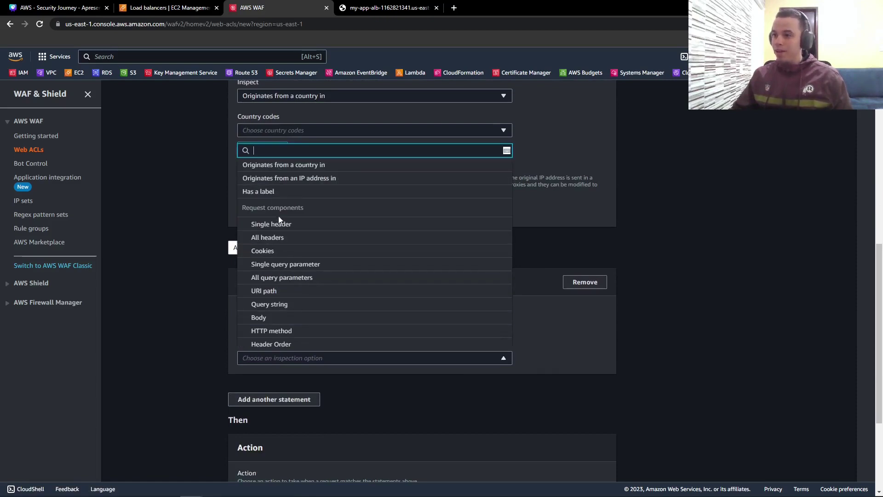
{"action": "left_click", "coordinate": [276, 291]}
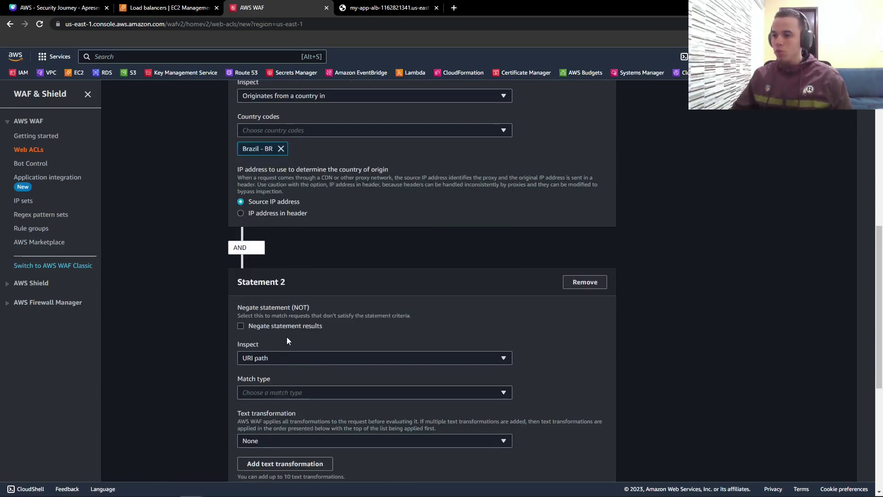
{"action": "scroll", "coordinate": [270, 387], "scroll_direction": "down", "scroll_amount": 2}
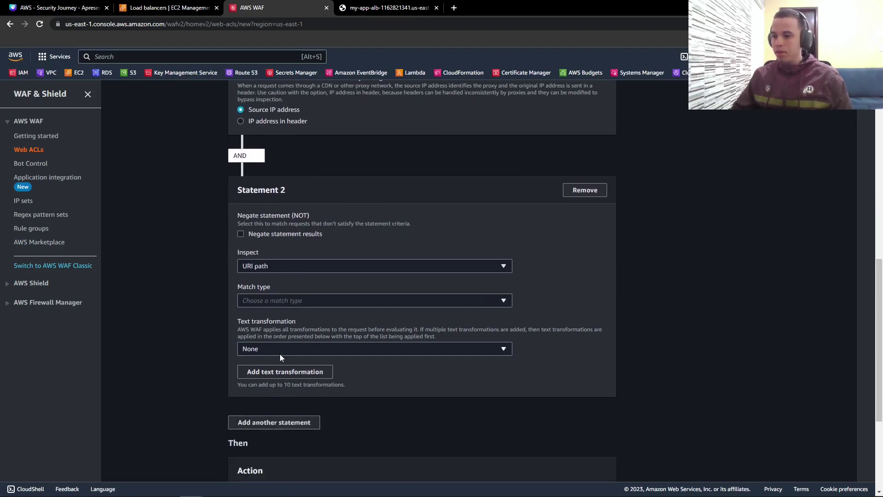
{"action": "left_click", "coordinate": [264, 300]}
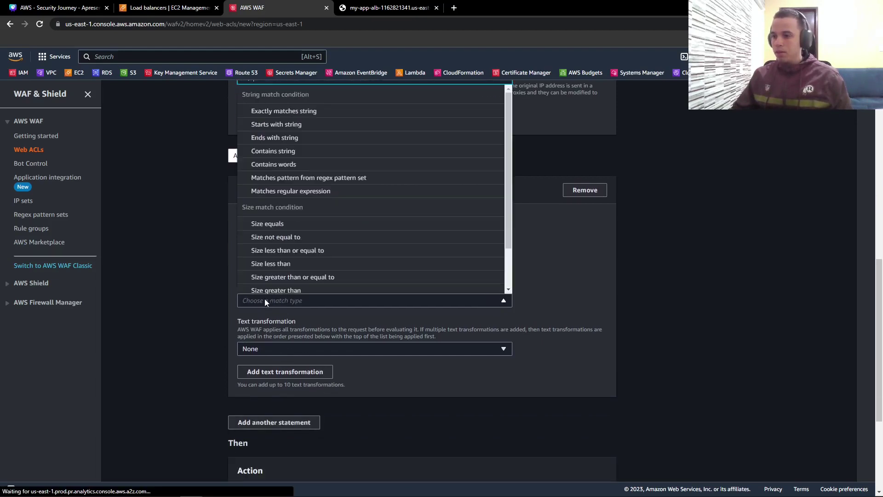
{"action": "left_click", "coordinate": [274, 128]}
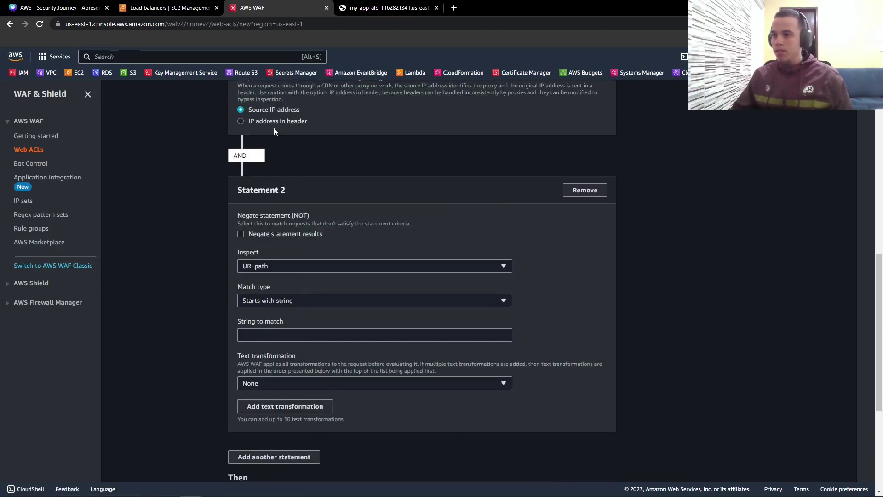
Enter /wp-admin as Statement 2's string to match, and replace it with /sistema
{"action": "left_click", "coordinate": [262, 332]}
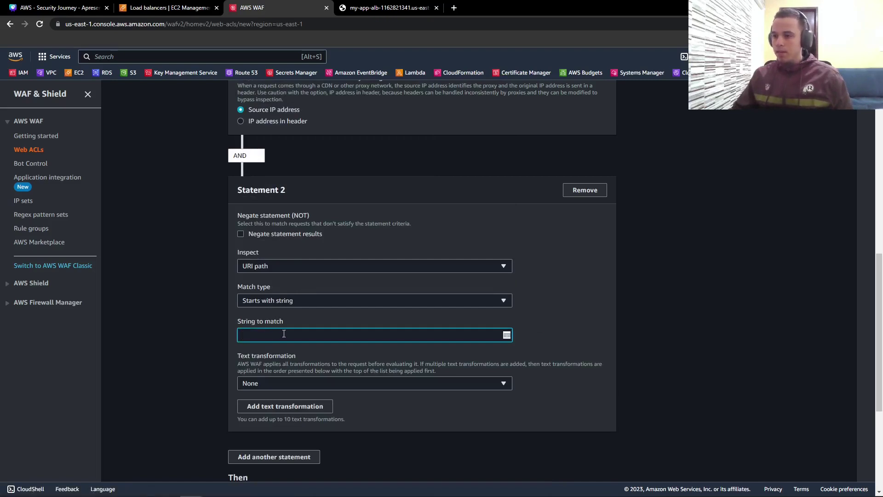
{"action": "type", "text": "/"}
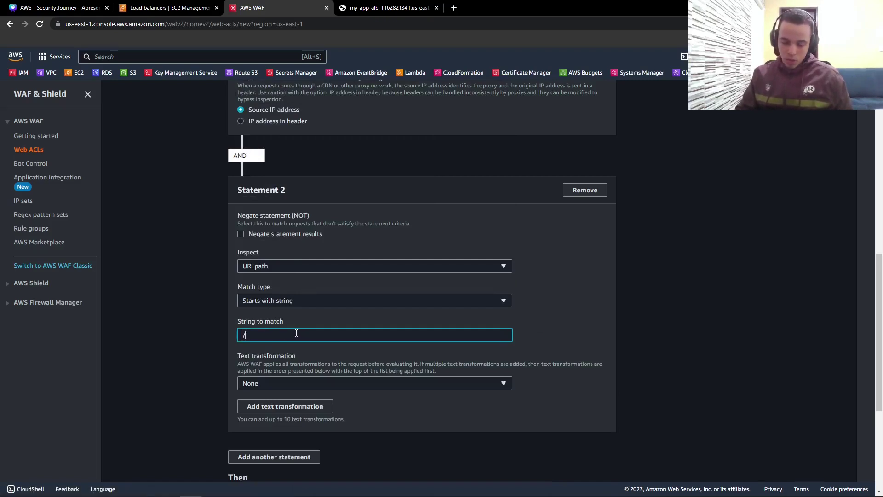
{"action": "type", "text": "wp-admin"}
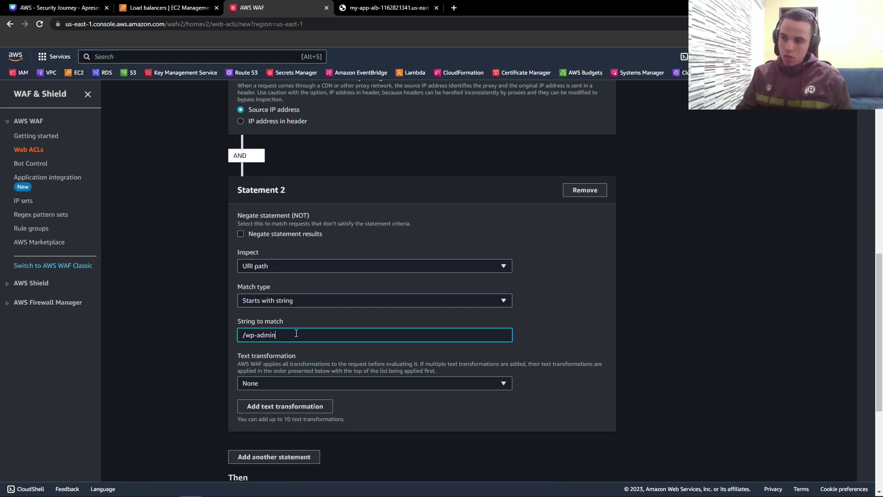
{"action": "key", "text": "ctrl+a"}
{"action": "type", "text": "/"}
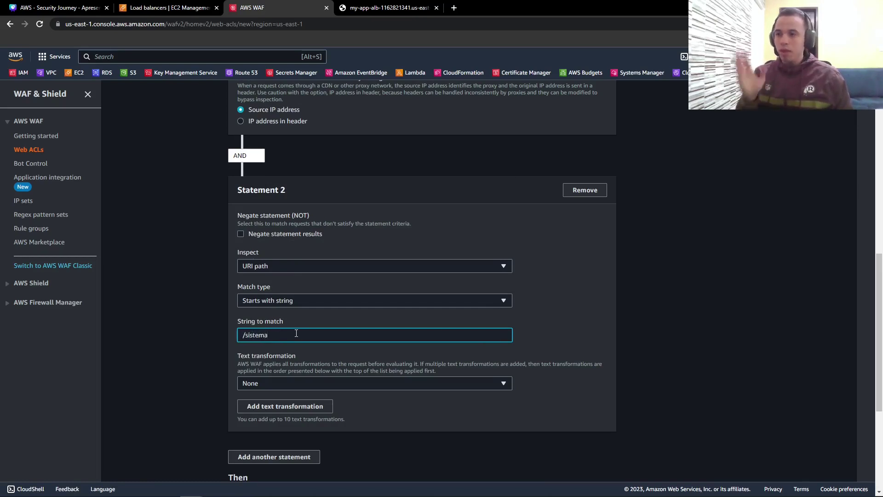
{"action": "type", "text": "sistema"}
Replace Statement 2's string to match with an example site address and reduce it to the path /sistem
{"action": "key", "text": "ctrl+a"}
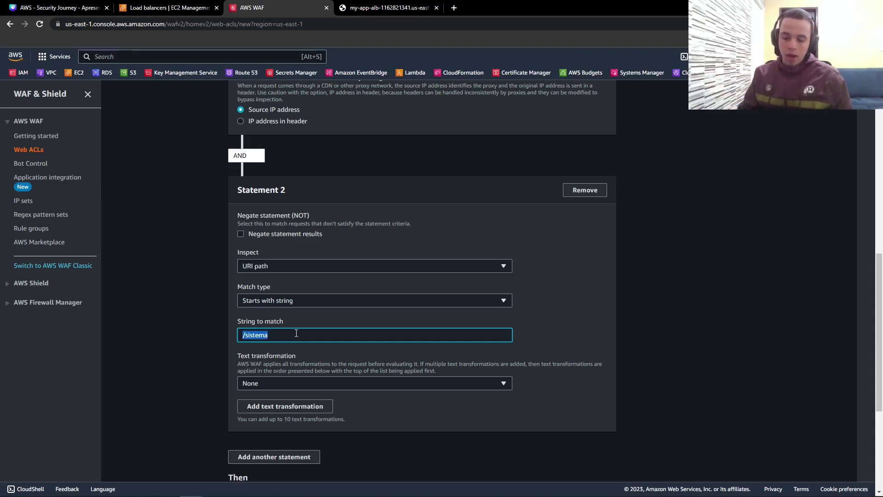
{"action": "type", "text": "juan.te"}
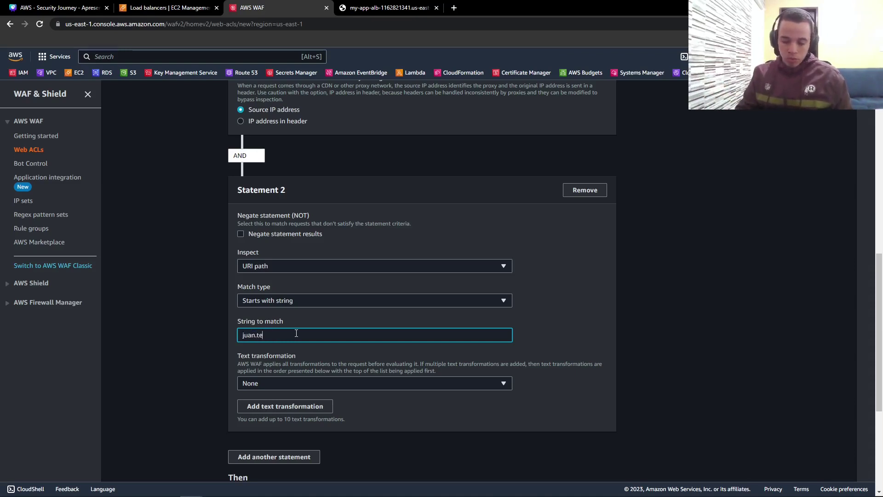
{"action": "type", "text": "ch.com/sistem"}
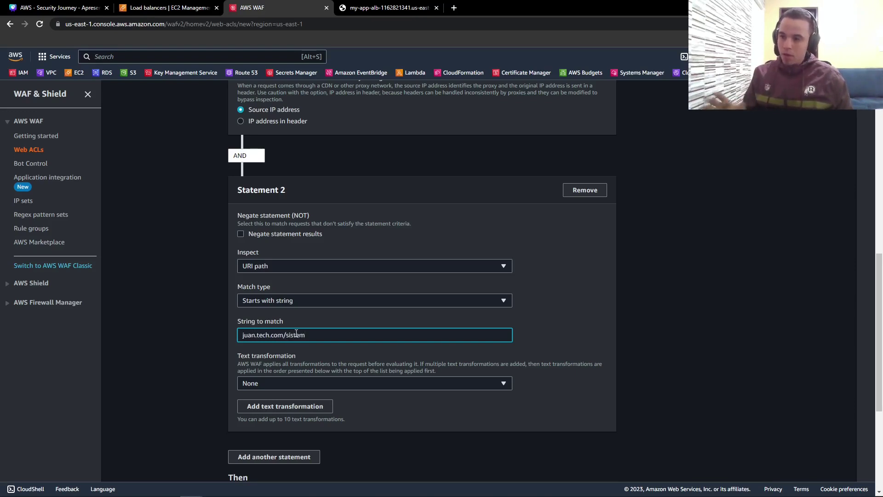
{"action": "left_click", "coordinate": [284, 334]}
{"action": "left_click_drag", "start_coordinate": [285, 334], "coordinate": [221, 336]}
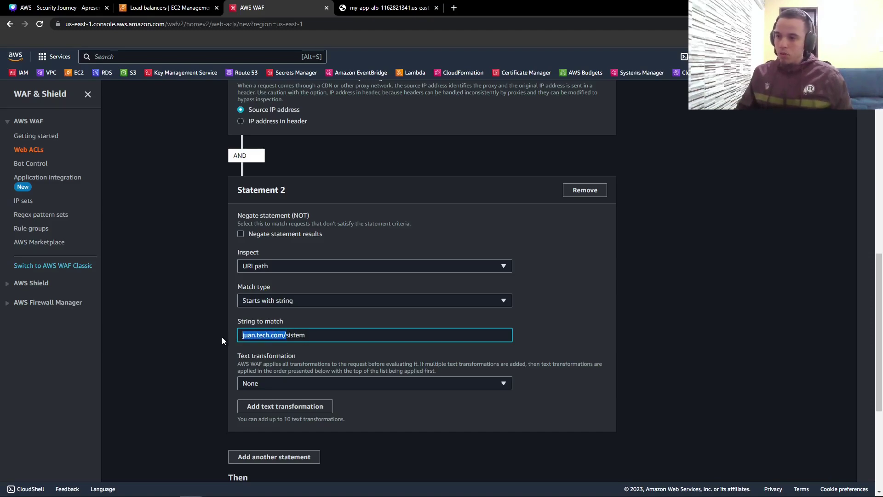
{"action": "key", "text": "BackSpace"}
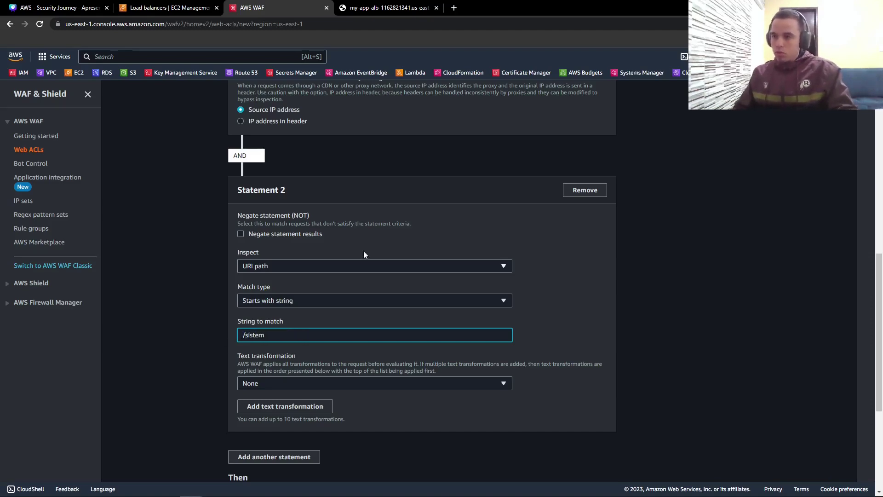
{"action": "scroll", "coordinate": [363, 250], "scroll_direction": "up", "scroll_amount": 5}
{"action": "scroll", "coordinate": [357, 262], "scroll_direction": "down", "scroll_amount": 3}
{"action": "scroll", "coordinate": [322, 218], "scroll_direction": "down", "scroll_amount": 3}
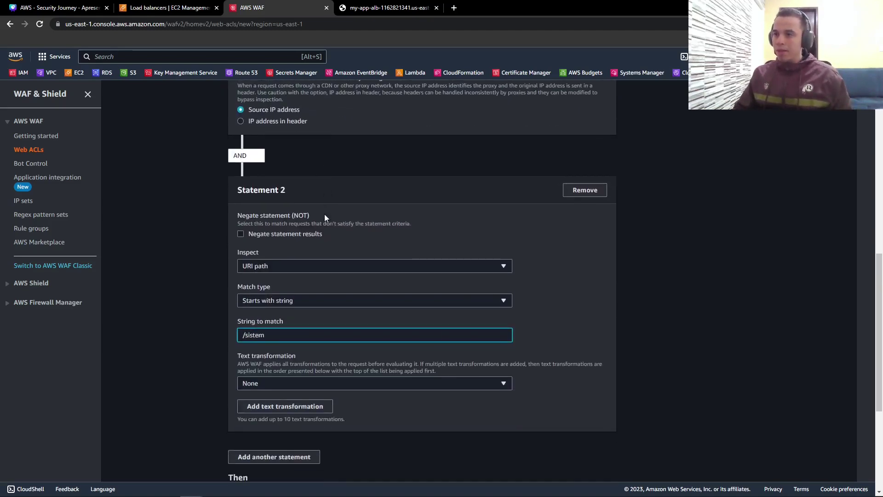
{"action": "left_click_drag", "start_coordinate": [285, 294], "coordinate": [246, 289]}
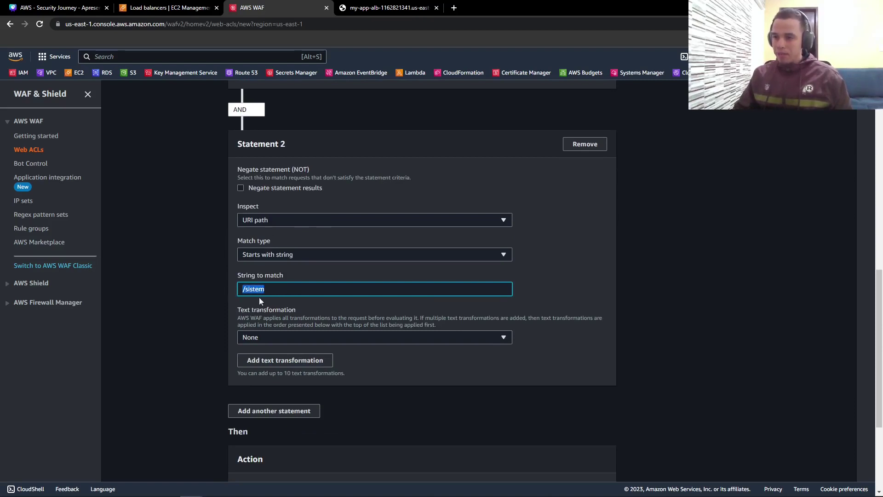
Try the CAPTCHA, Count and Allow actions for requests that match the rule's statements
{"action": "scroll", "coordinate": [258, 297], "scroll_direction": "down", "scroll_amount": 4}
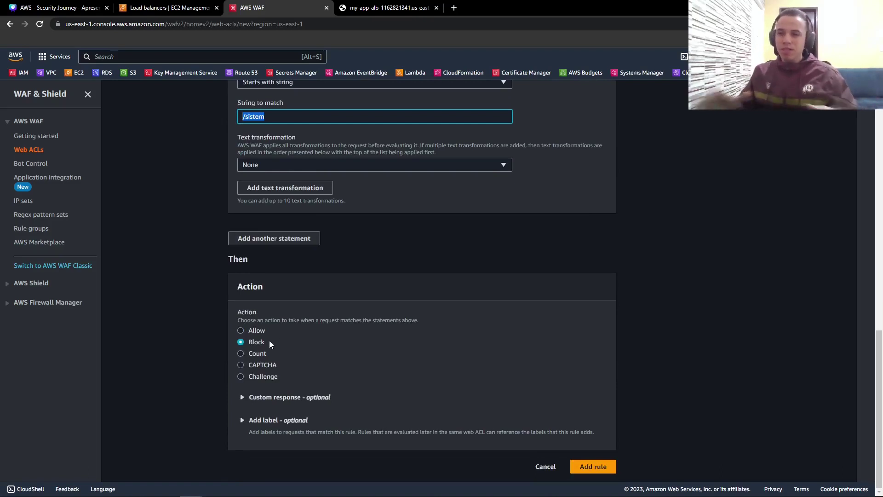
{"action": "left_click", "coordinate": [256, 365]}
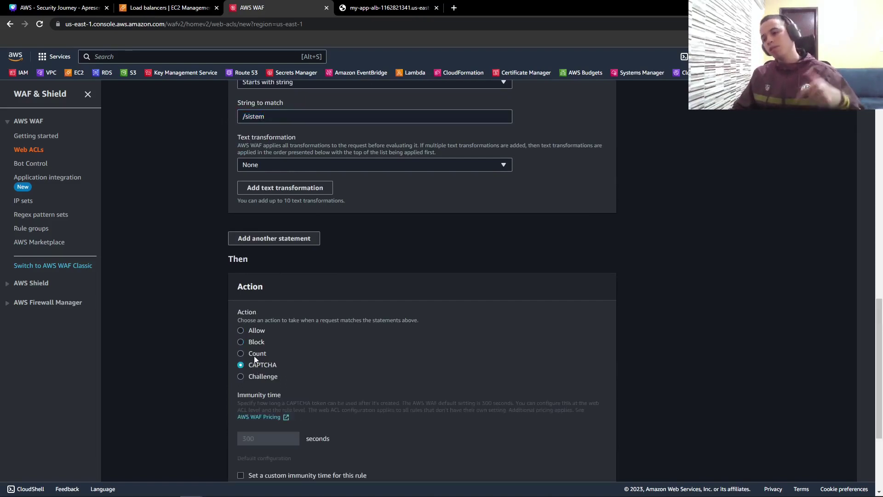
{"action": "left_click", "coordinate": [254, 358]}
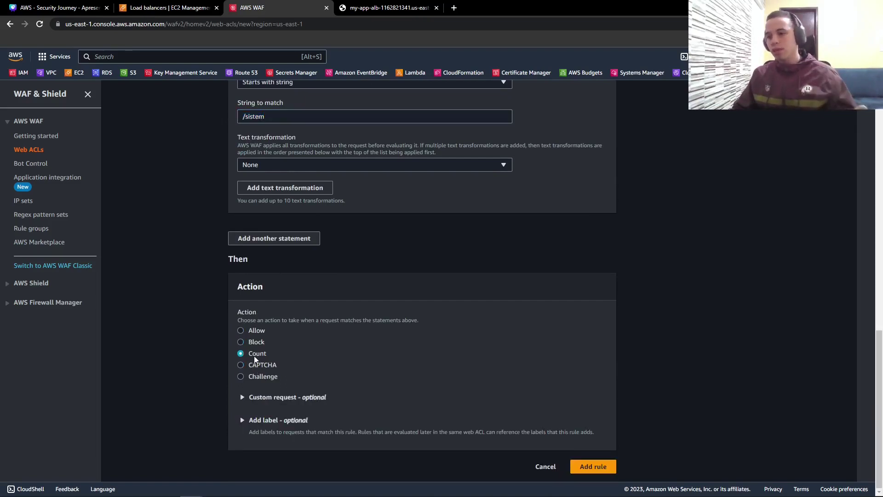
{"action": "left_click", "coordinate": [250, 331]}
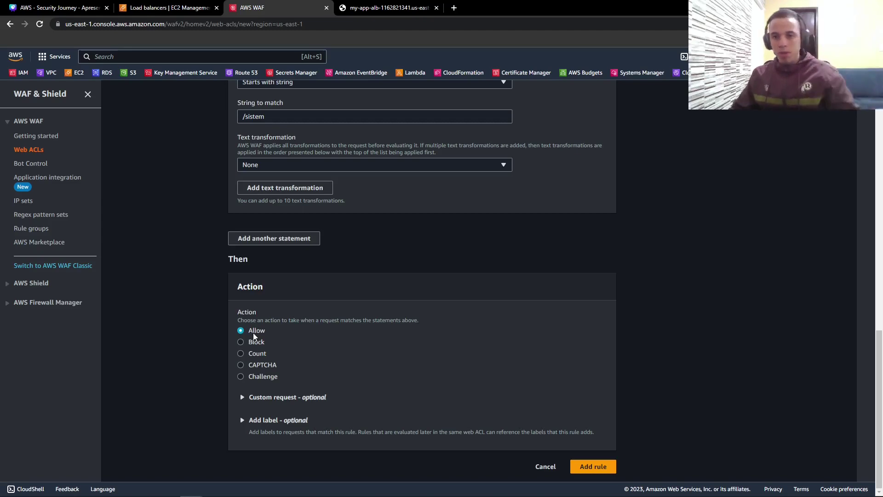
Close the custom rule without adding it and start adding managed rule groups to the web ACL
{"action": "scroll", "coordinate": [336, 346], "scroll_direction": "up", "scroll_amount": 15}
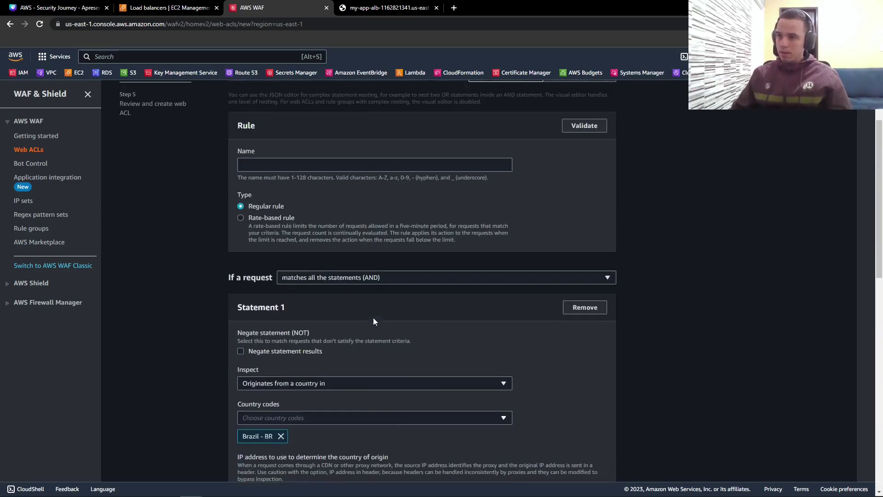
{"action": "scroll", "coordinate": [373, 317], "scroll_direction": "up", "scroll_amount": 4}
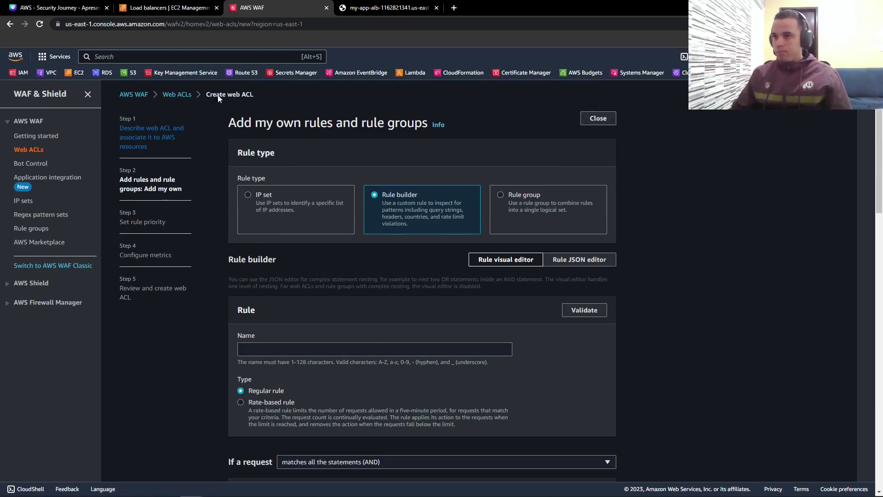
{"action": "left_click", "coordinate": [594, 118]}
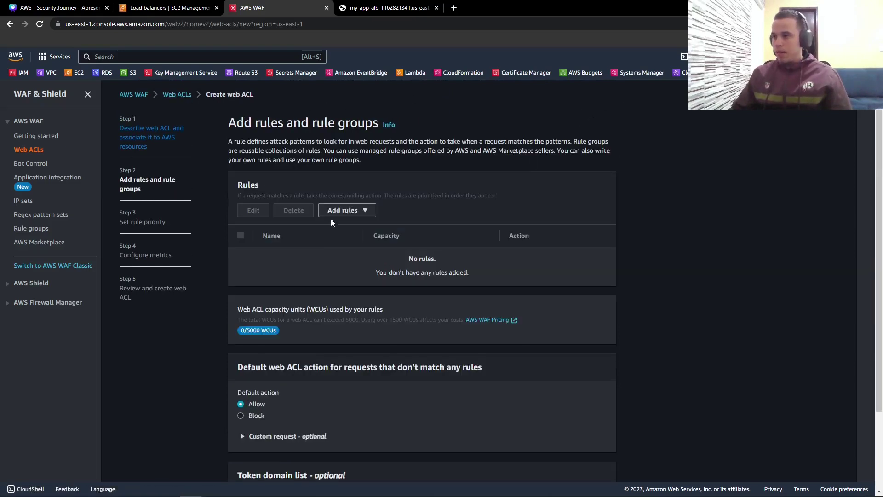
{"action": "left_click", "coordinate": [345, 211]}
{"action": "left_click", "coordinate": [380, 226]}
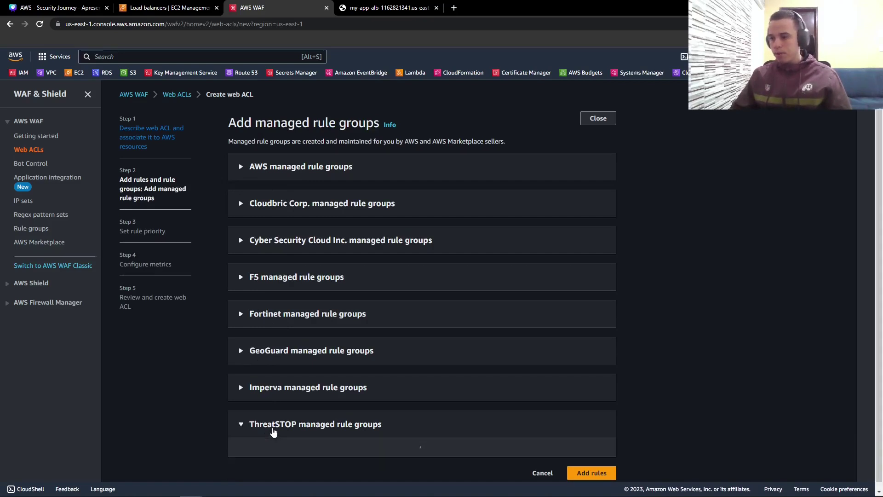
Examine the Fortinet managed rule groups, including API Security and OWASP Top 10 - The Complete Ruleset, and collapse the section
{"action": "left_click", "coordinate": [273, 314]}
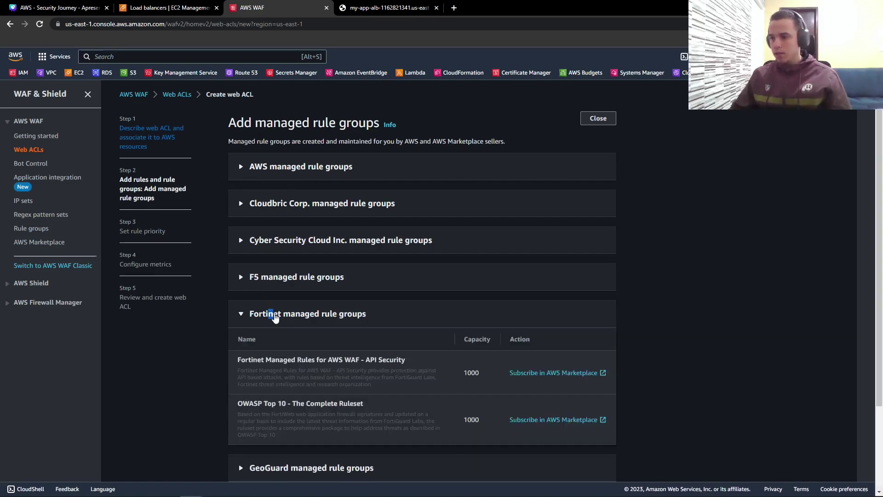
{"action": "scroll", "coordinate": [325, 331], "scroll_direction": "down", "scroll_amount": 2}
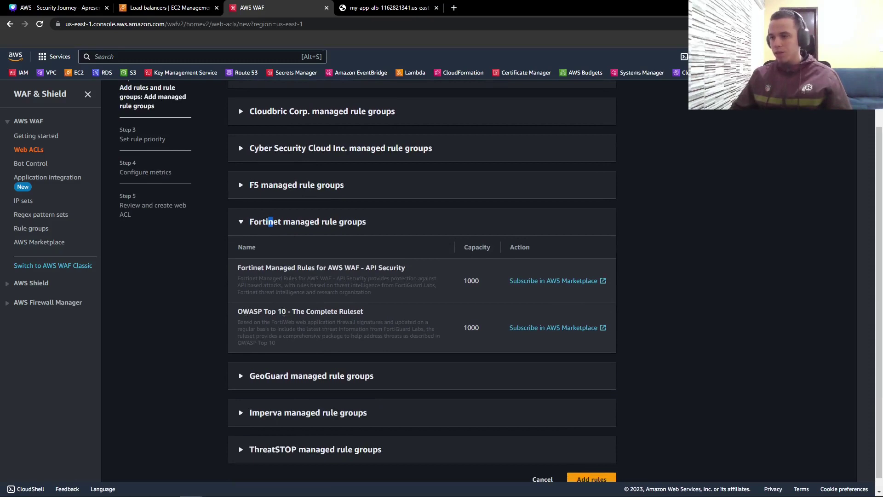
{"action": "left_click_drag", "start_coordinate": [369, 318], "coordinate": [301, 314]}
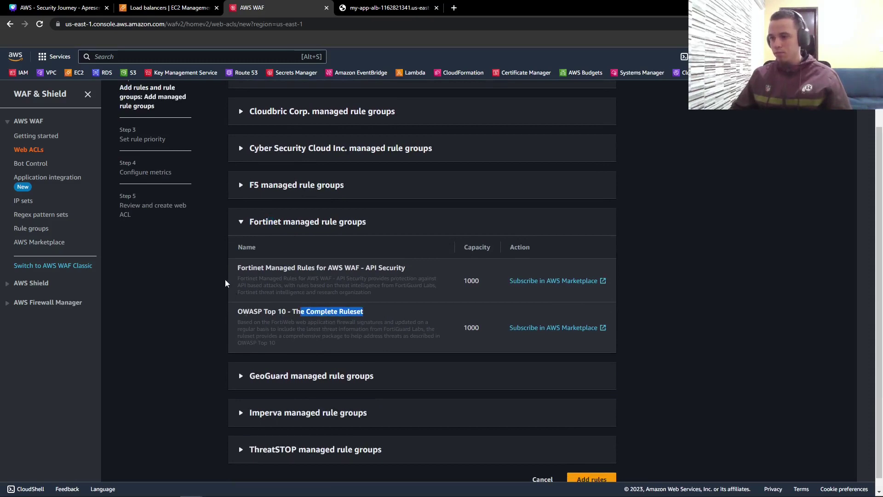
{"action": "left_click_drag", "start_coordinate": [238, 268], "coordinate": [417, 268]}
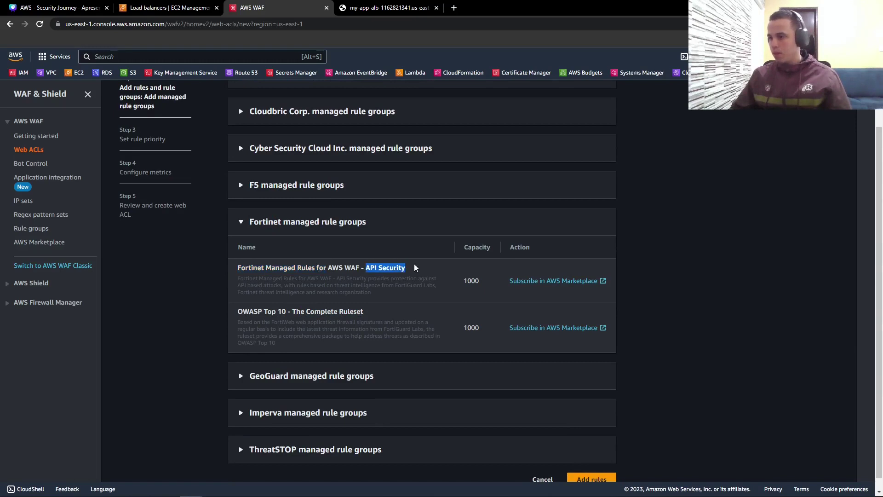
{"action": "left_click", "coordinate": [291, 217]}
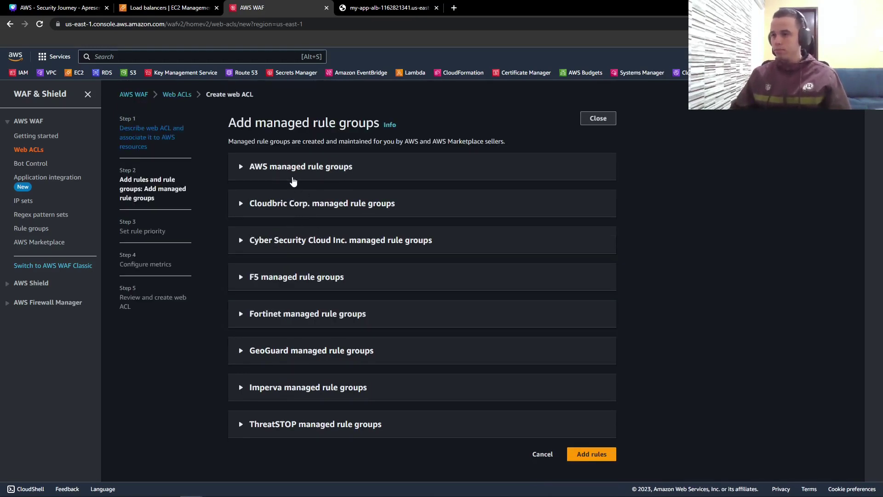
Expand the AWS managed rule groups and review the paid ones, including account fraud prevention, account takeover prevention and Bot Control
{"action": "left_click", "coordinate": [293, 173]}
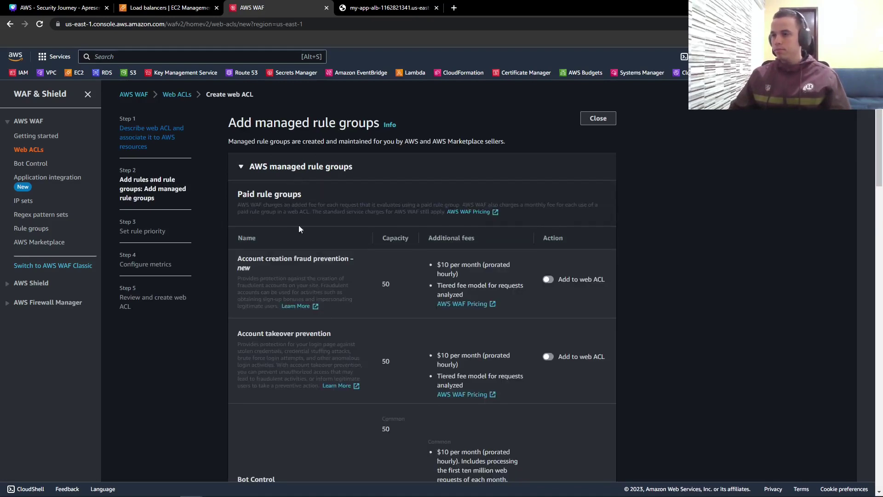
{"action": "left_click", "coordinate": [289, 175]}
{"action": "left_click", "coordinate": [296, 171]}
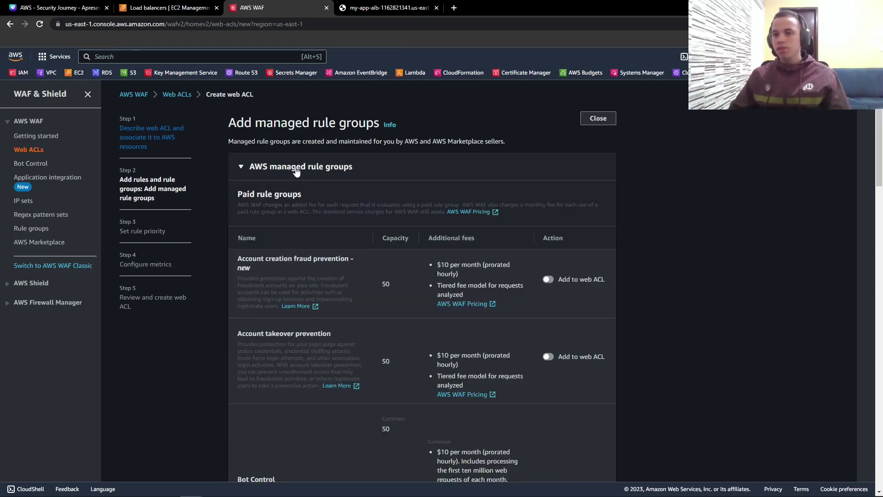
{"action": "scroll", "coordinate": [371, 322], "scroll_direction": "down", "scroll_amount": 6}
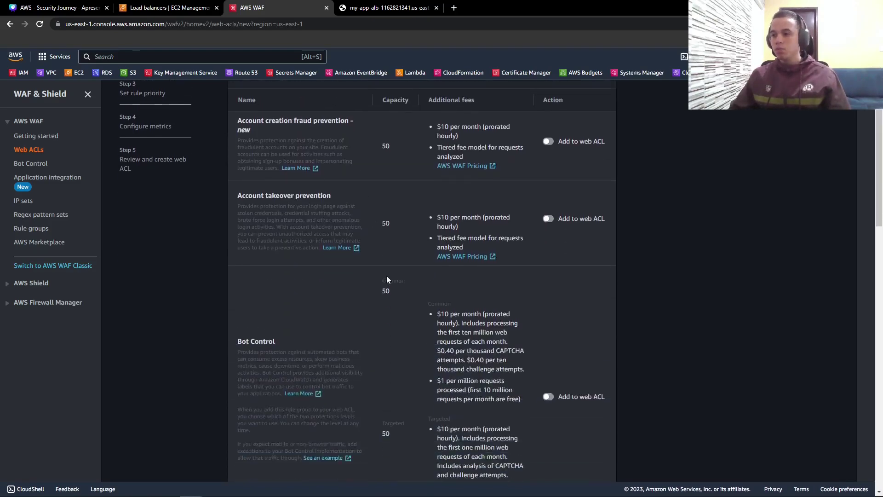
{"action": "scroll", "coordinate": [379, 340], "scroll_direction": "up", "scroll_amount": 4}
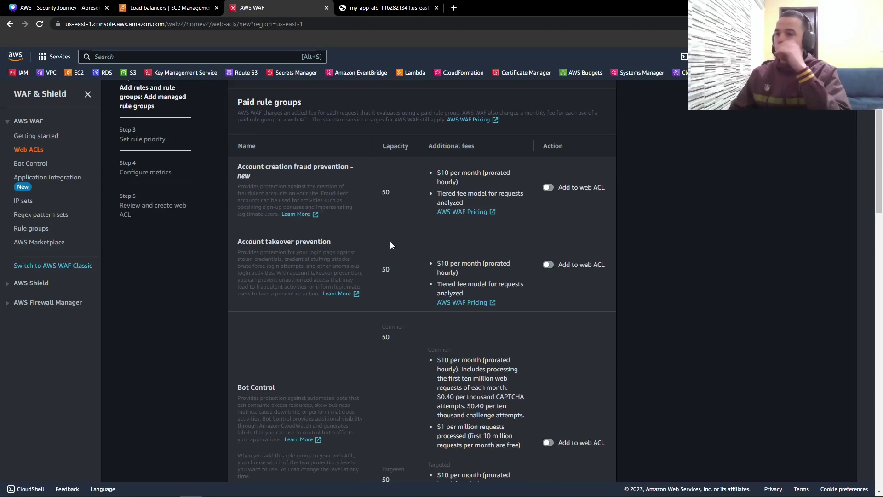
{"action": "scroll", "coordinate": [426, 312], "scroll_direction": "down", "scroll_amount": 4}
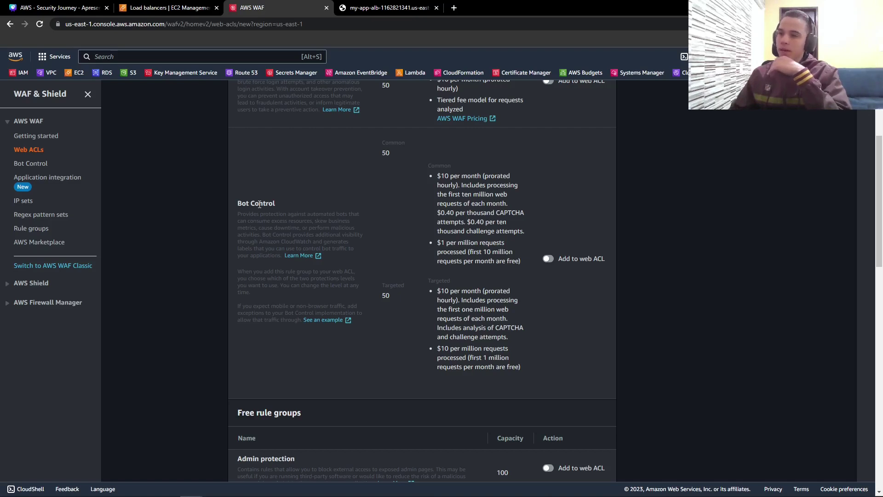
{"action": "triple_click", "coordinate": [244, 203]}
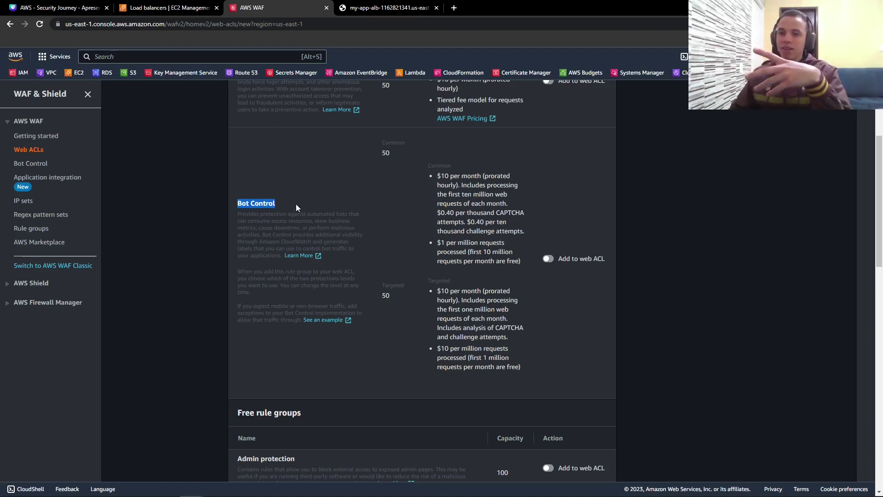
{"action": "left_click", "coordinate": [365, 212]}
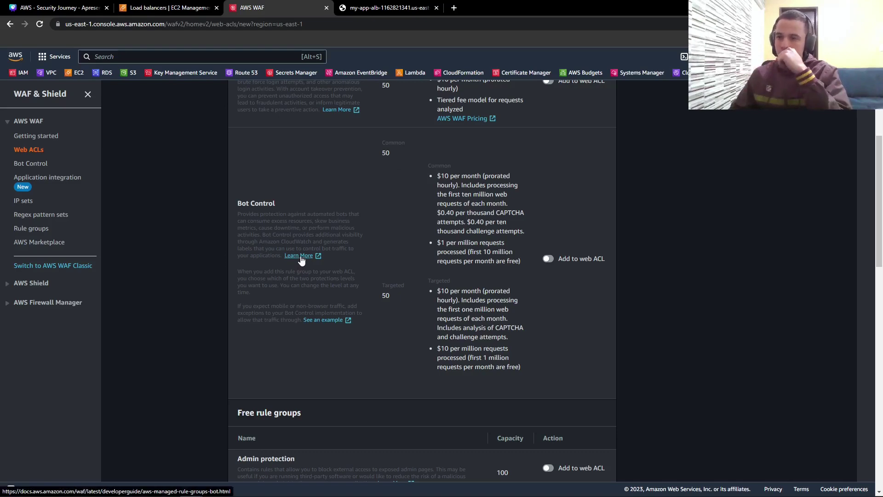
Review the Admin protection description among the free AWS rule groups and add that group to the web ACL
{"action": "scroll", "coordinate": [394, 238], "scroll_direction": "down", "scroll_amount": 5}
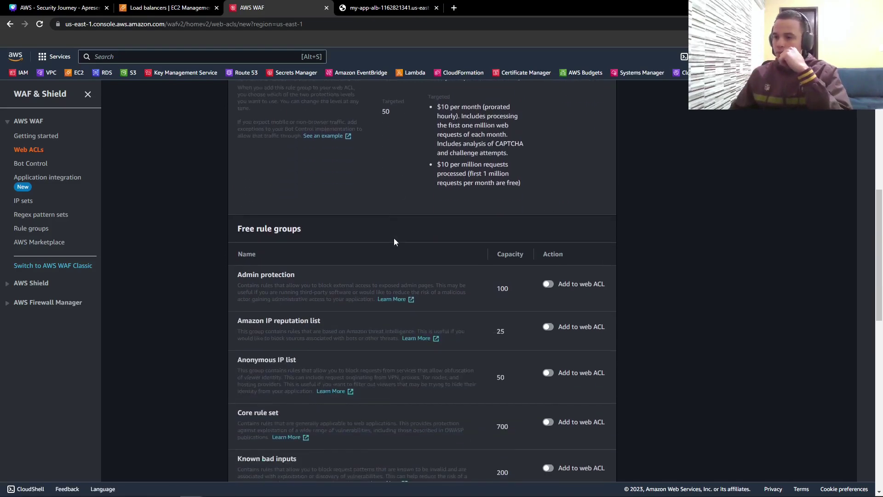
{"action": "scroll", "coordinate": [319, 197], "scroll_direction": "down", "scroll_amount": 6}
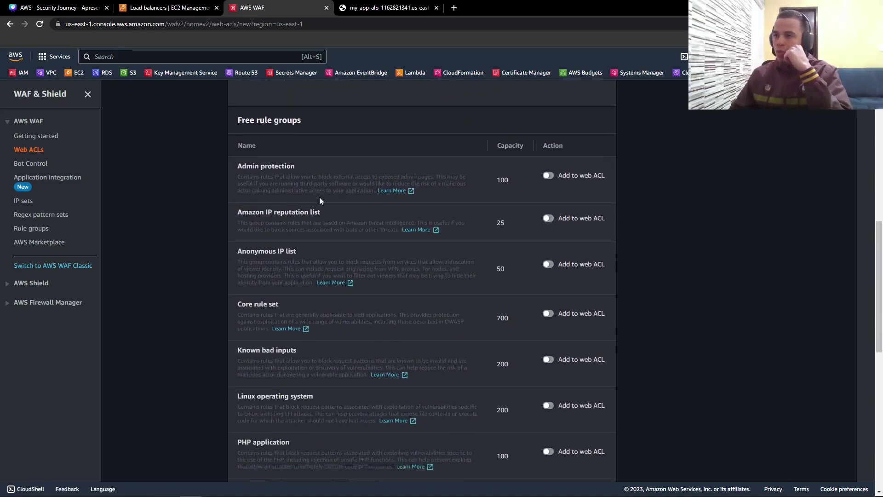
{"action": "scroll", "coordinate": [327, 190], "scroll_direction": "up", "scroll_amount": 6}
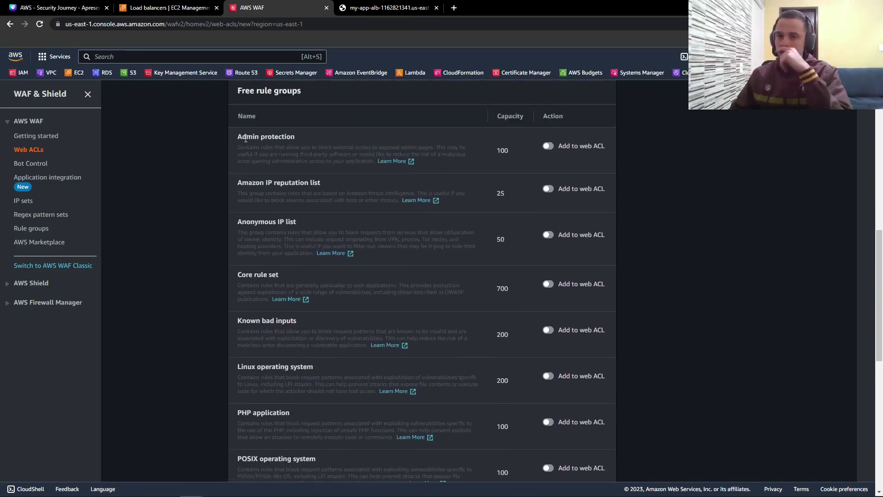
{"action": "left_click_drag", "start_coordinate": [245, 139], "coordinate": [299, 138]}
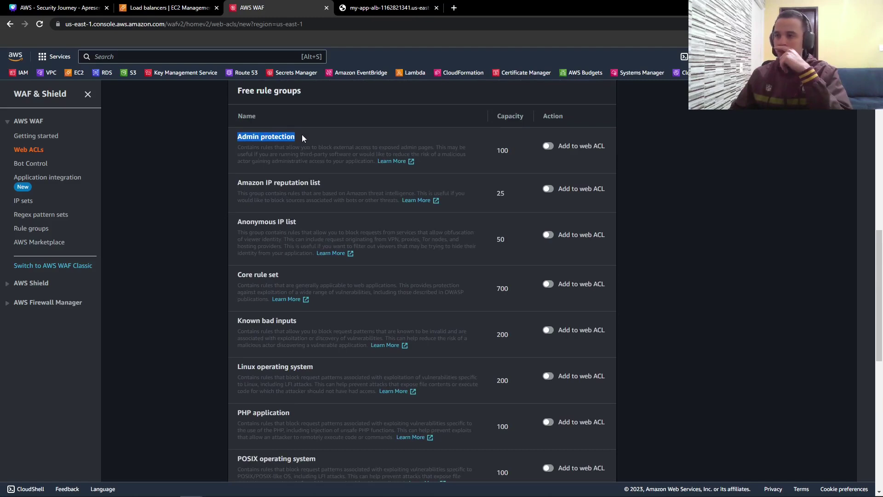
{"action": "left_click", "coordinate": [315, 137]}
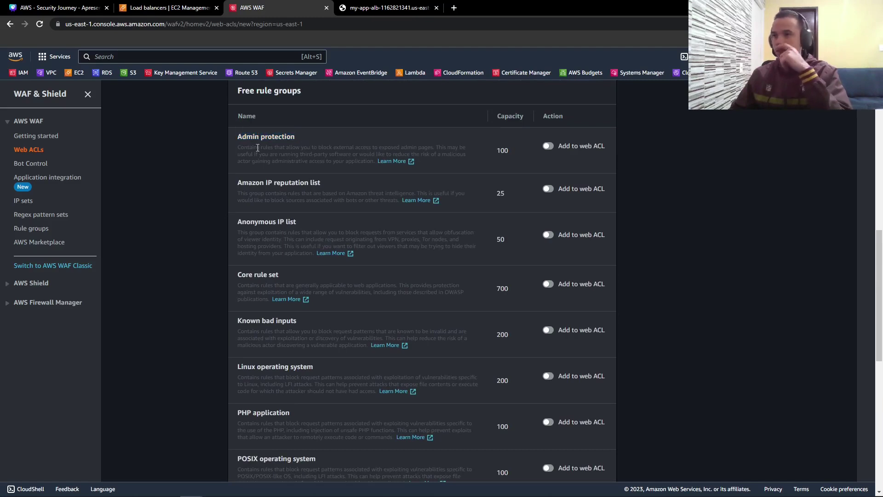
{"action": "left_click_drag", "start_coordinate": [238, 147], "coordinate": [373, 165]}
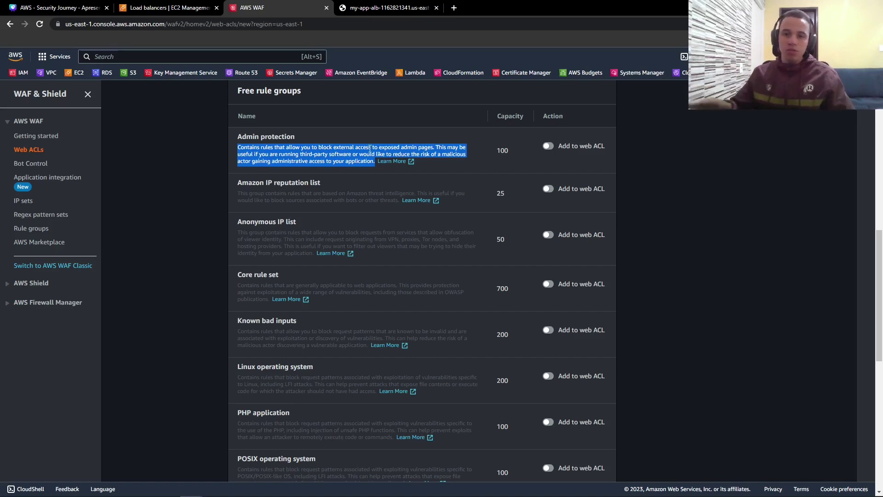
{"action": "left_click", "coordinate": [548, 146]}
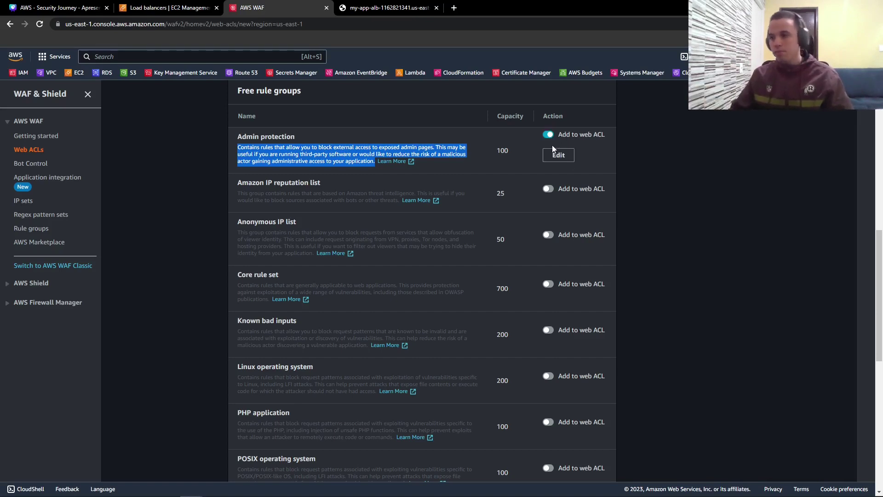
Review the free Amazon IP reputation list, Anonymous IP list and Core rule set groups, including the OWASP mention
{"action": "left_click_drag", "start_coordinate": [265, 184], "coordinate": [361, 187]}
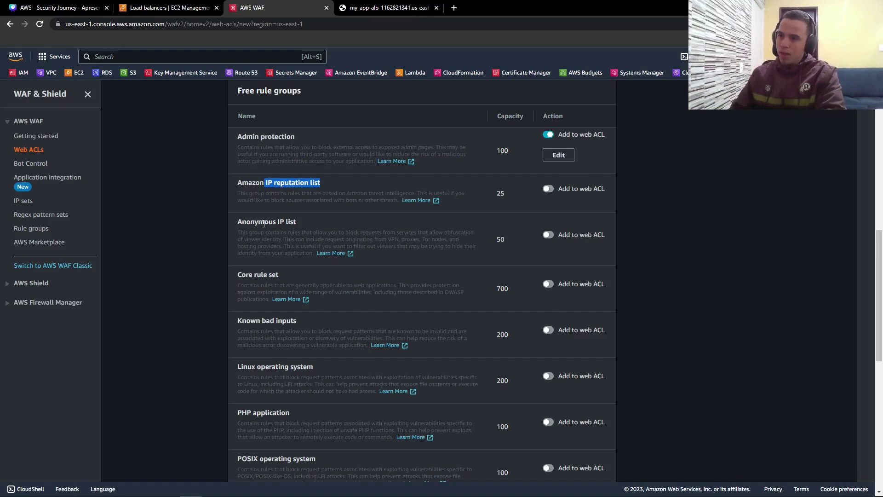
{"action": "left_click_drag", "start_coordinate": [264, 224], "coordinate": [328, 222]}
{"action": "scroll", "coordinate": [314, 250], "scroll_direction": "down", "scroll_amount": 2}
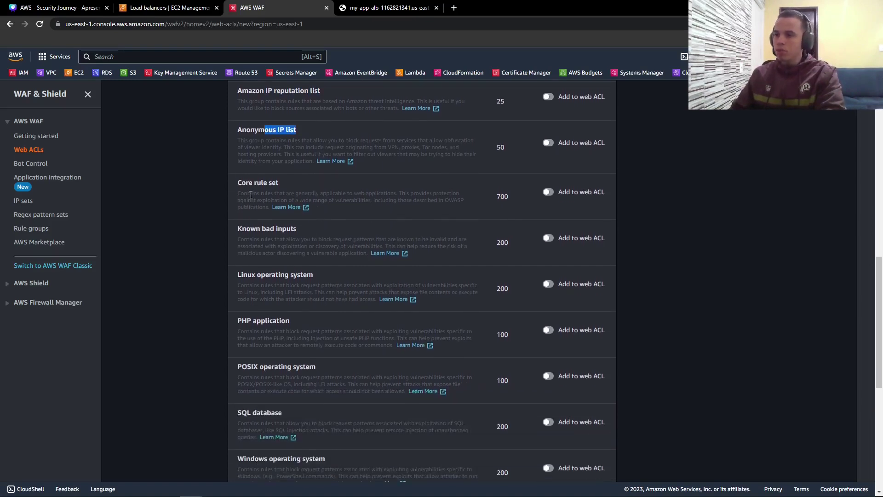
{"action": "left_click_drag", "start_coordinate": [248, 182], "coordinate": [319, 185]}
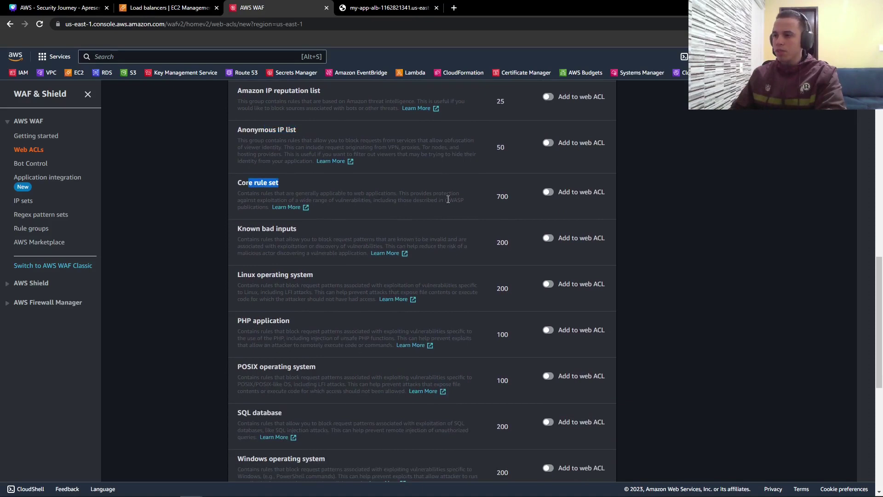
{"action": "left_click_drag", "start_coordinate": [448, 199], "coordinate": [464, 198]}
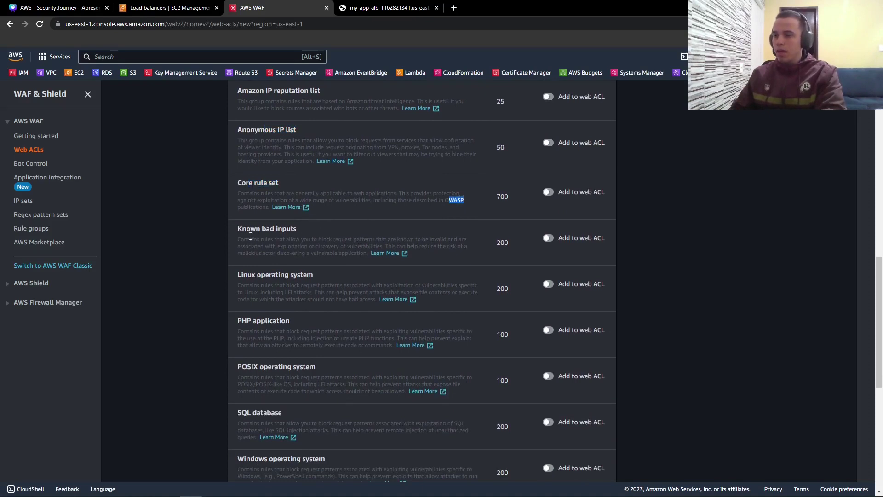
{"action": "scroll", "coordinate": [263, 270], "scroll_direction": "down", "scroll_amount": 2}
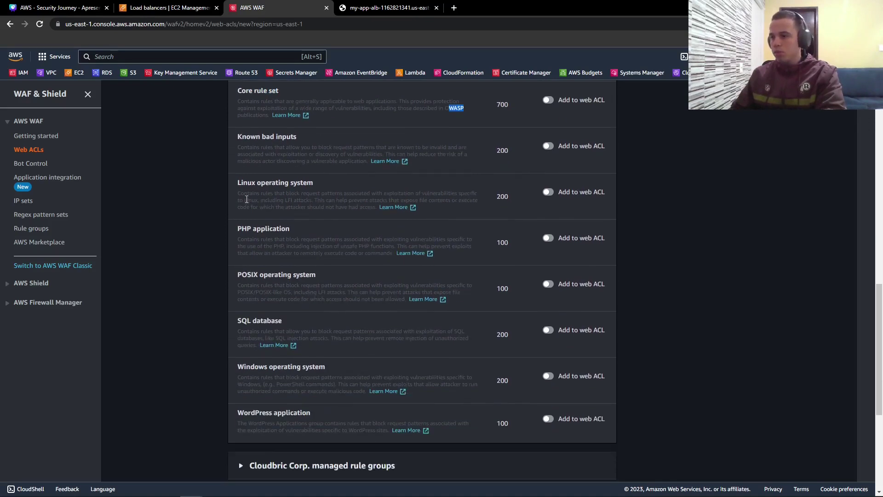
Read the descriptions of the Linux operating system, PHP application, SQL database, Windows operating system and WordPress application rule groups
{"action": "left_click_drag", "start_coordinate": [238, 191], "coordinate": [369, 208]}
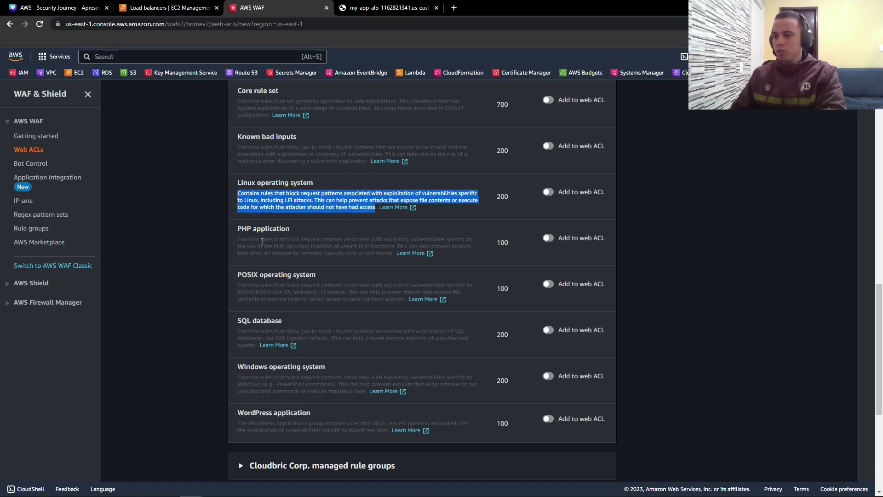
{"action": "left_click_drag", "start_coordinate": [237, 239], "coordinate": [373, 249]}
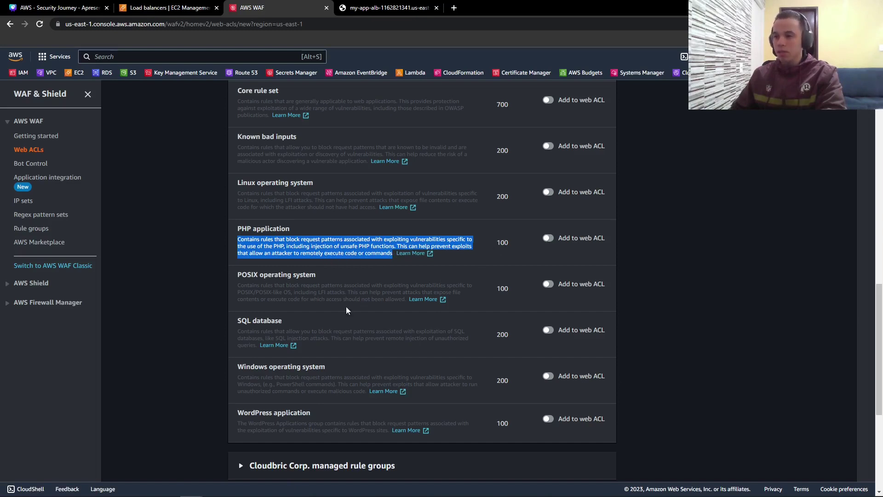
{"action": "scroll", "coordinate": [273, 240], "scroll_direction": "down", "scroll_amount": 2}
{"action": "left_click_drag", "start_coordinate": [238, 239], "coordinate": [260, 254]}
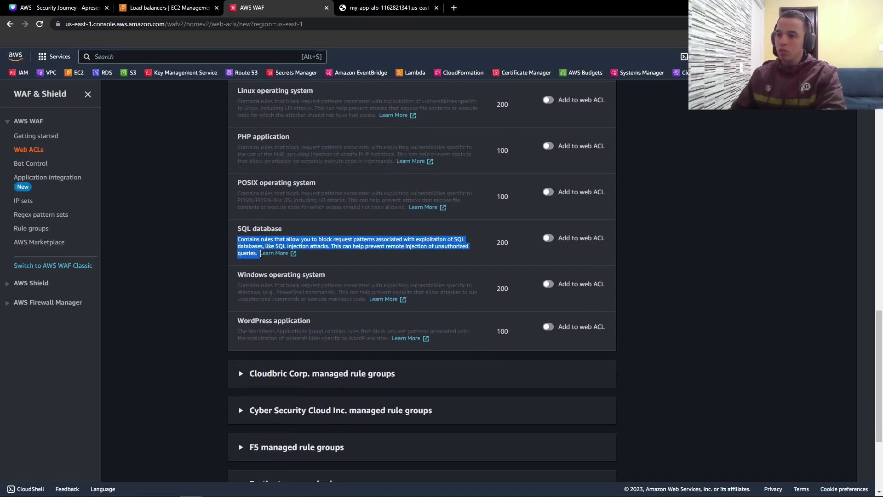
{"action": "left_click_drag", "start_coordinate": [237, 286], "coordinate": [367, 302]}
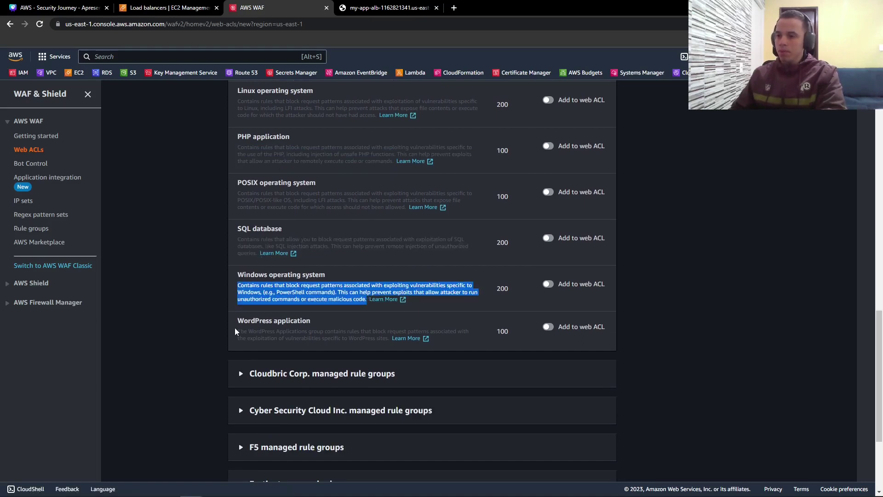
{"action": "left_click_drag", "start_coordinate": [237, 332], "coordinate": [391, 340]}
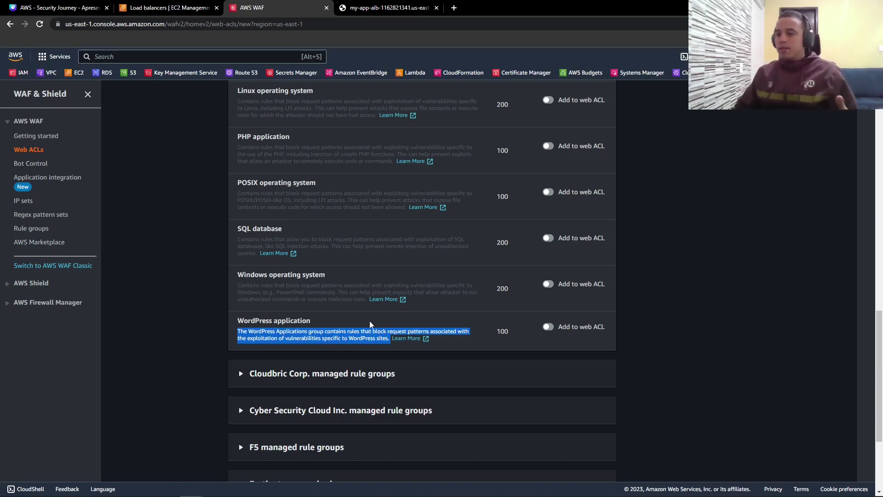
{"action": "left_click", "coordinate": [353, 322]}
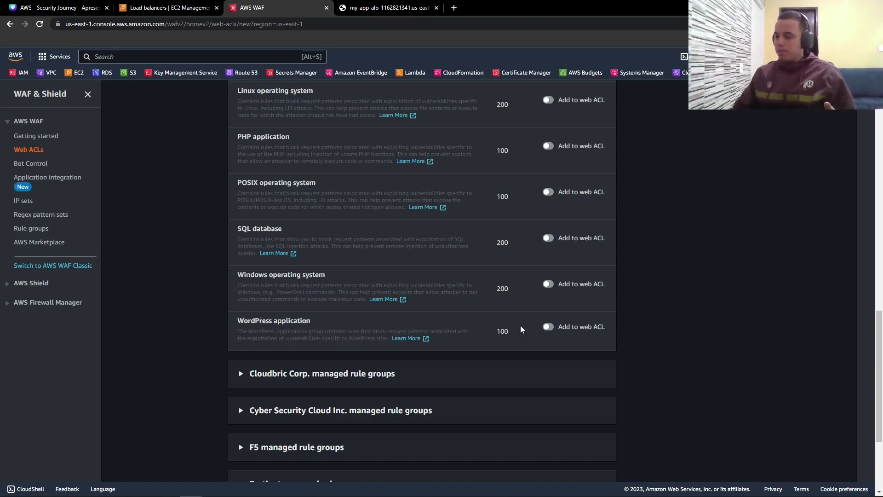
Add the free SQL database and WordPress application rule groups to the web ACL
{"action": "scroll", "coordinate": [515, 329], "scroll_direction": "up", "scroll_amount": 3}
{"action": "scroll", "coordinate": [515, 327], "scroll_direction": "up", "scroll_amount": 6}
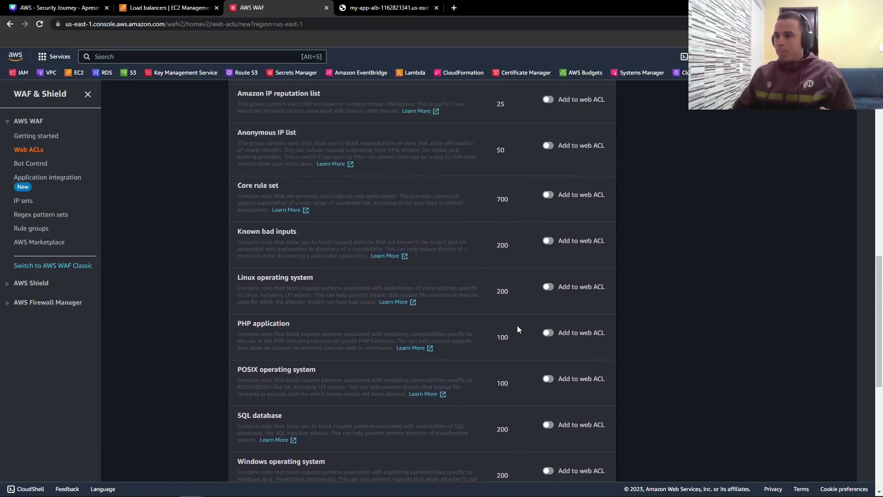
{"action": "scroll", "coordinate": [559, 294], "scroll_direction": "down", "scroll_amount": 5}
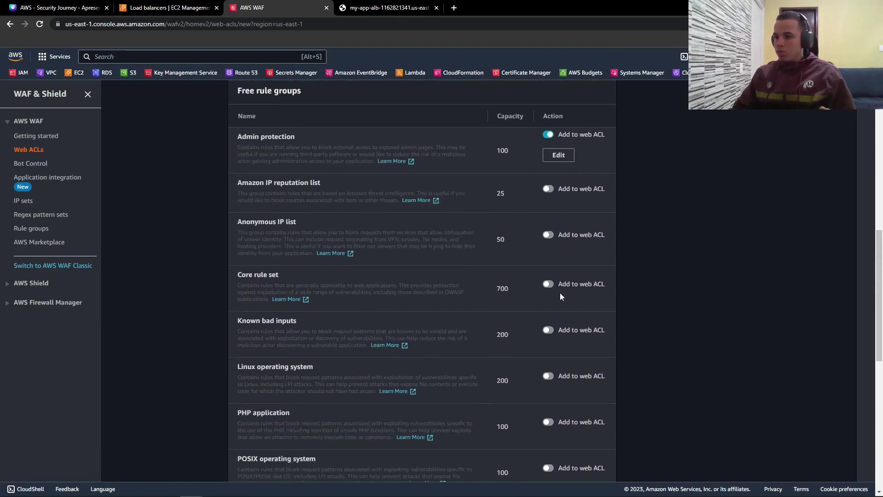
{"action": "scroll", "coordinate": [461, 277], "scroll_direction": "down", "scroll_amount": 2}
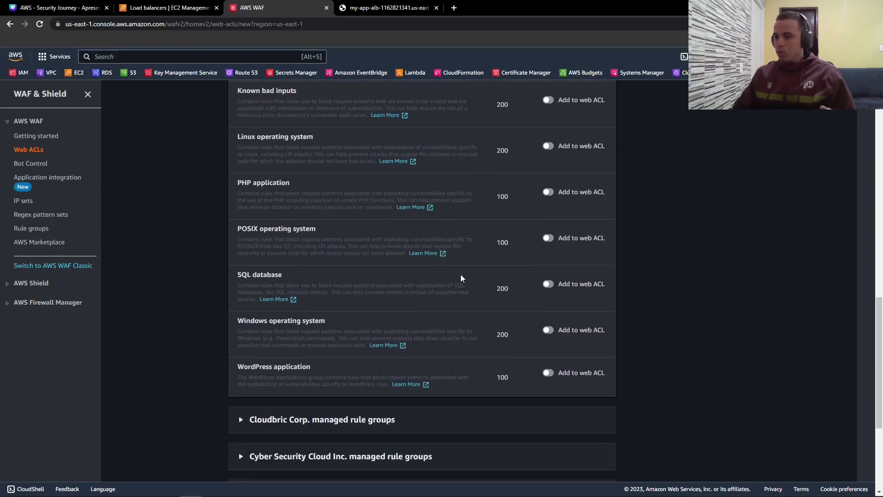
{"action": "left_click", "coordinate": [548, 284]}
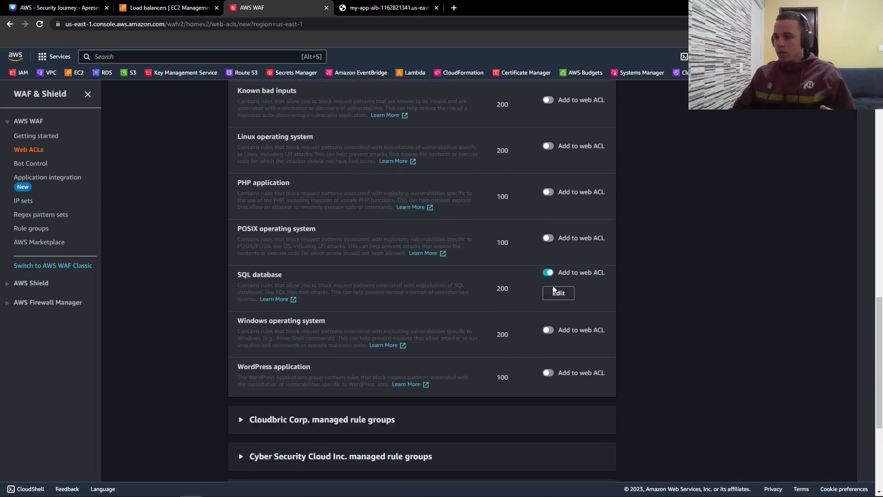
{"action": "left_click", "coordinate": [548, 373]}
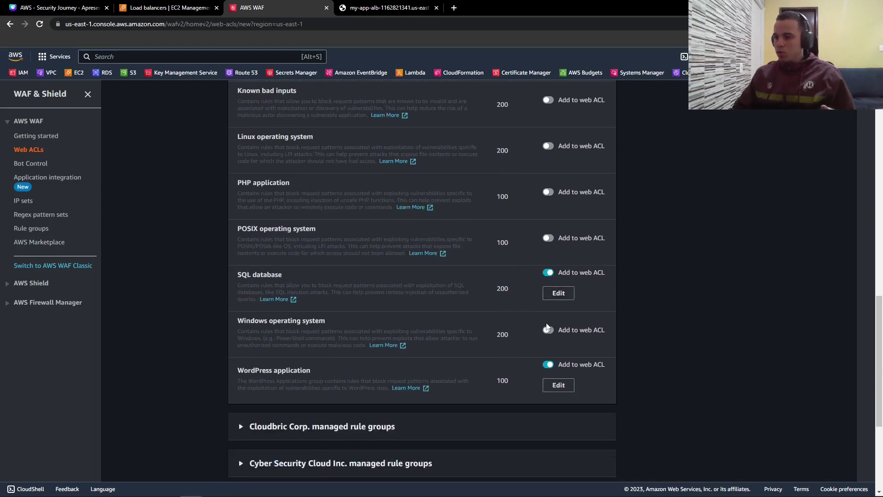
Include the free Linux operating system and Core rule set groups, and add all the chosen groups to the web ACL's rules
{"action": "scroll", "coordinate": [513, 301], "scroll_direction": "up", "scroll_amount": 2}
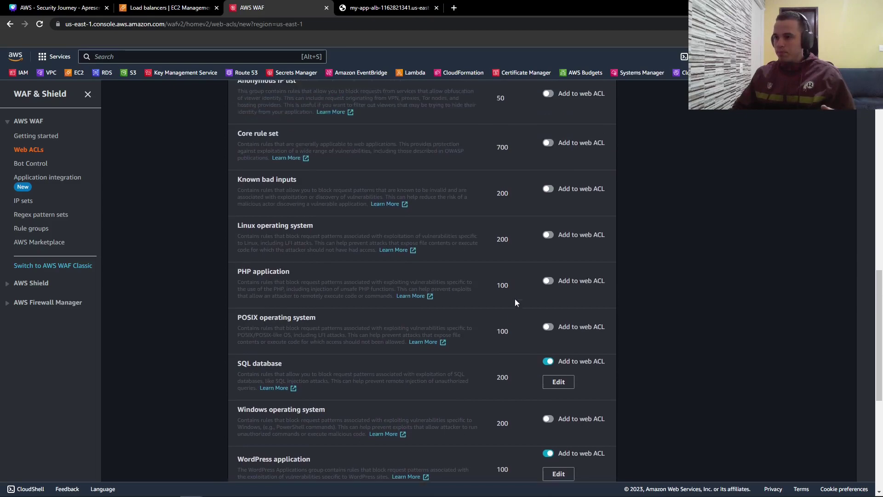
{"action": "left_click", "coordinate": [548, 238]}
{"action": "left_click", "coordinate": [548, 146]}
{"action": "scroll", "coordinate": [599, 244], "scroll_direction": "down", "scroll_amount": 6}
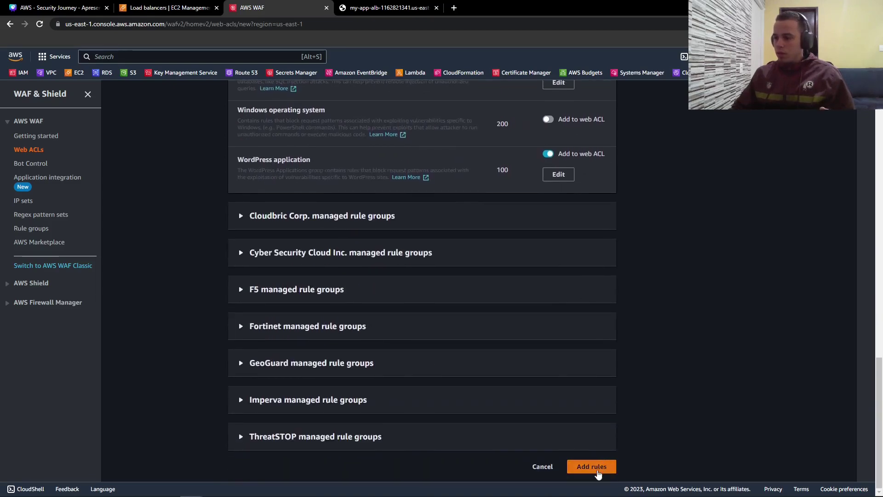
{"action": "left_click", "coordinate": [592, 466]}
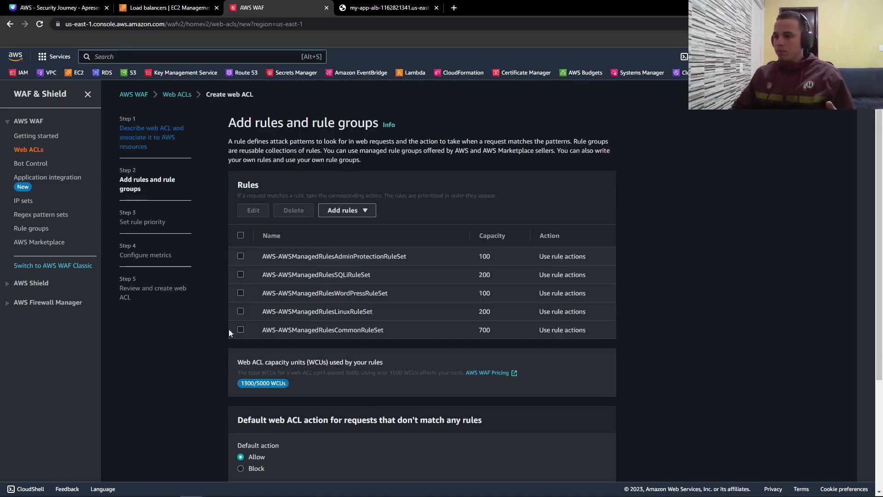
Keep Allow as the default action for requests that match no rule, and proceed to the rule priority settings
{"action": "left_click", "coordinate": [241, 293]}
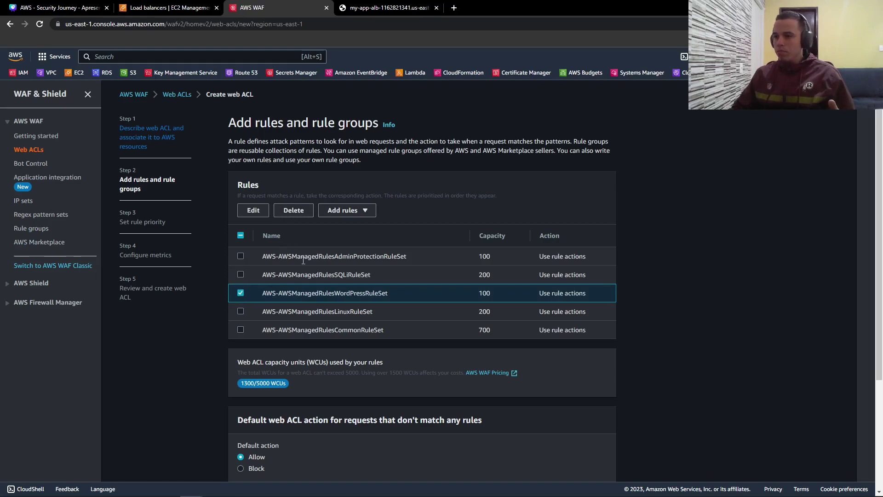
{"action": "left_click", "coordinate": [241, 294]}
{"action": "scroll", "coordinate": [383, 294], "scroll_direction": "down", "scroll_amount": 3}
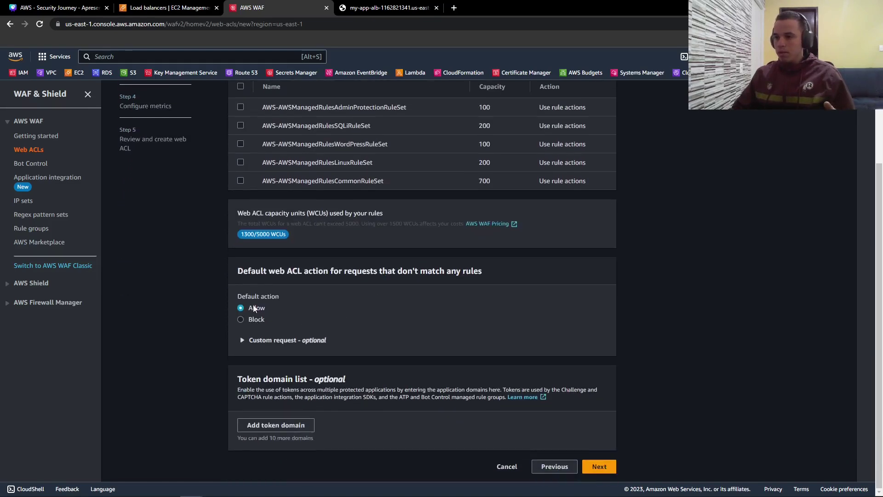
{"action": "left_click_drag", "start_coordinate": [238, 272], "coordinate": [422, 279]}
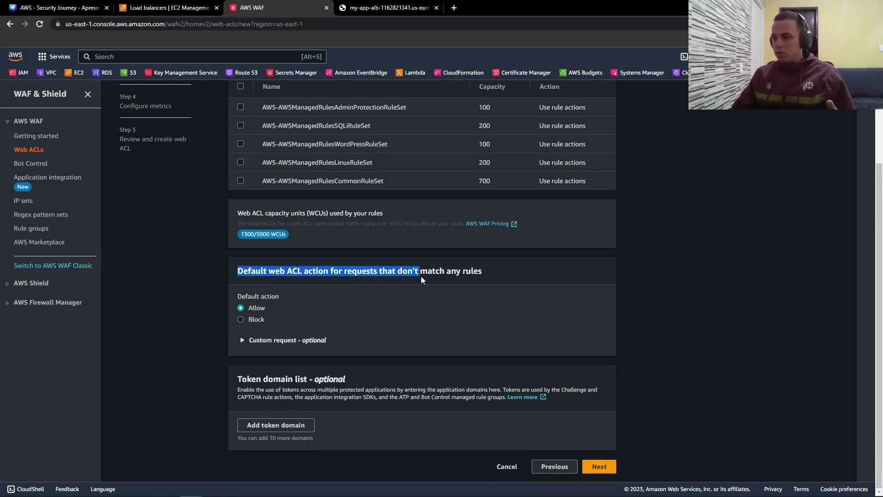
{"action": "left_click", "coordinate": [494, 277]}
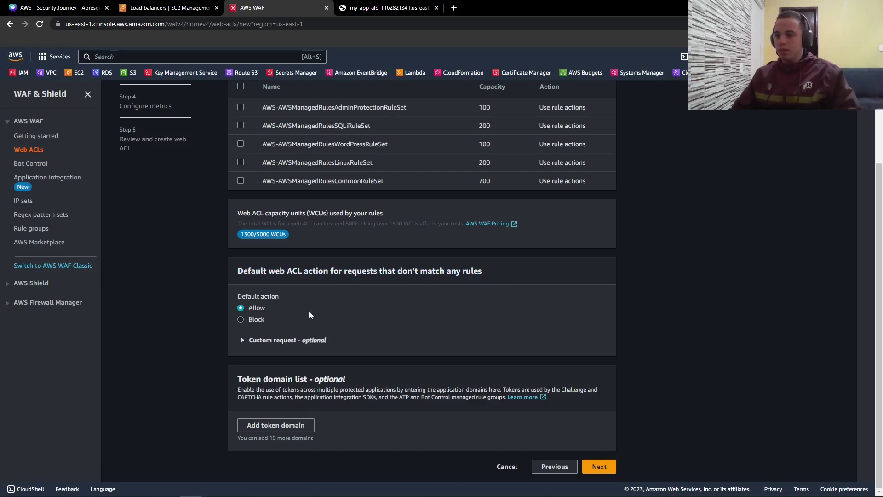
{"action": "left_click", "coordinate": [600, 466]}
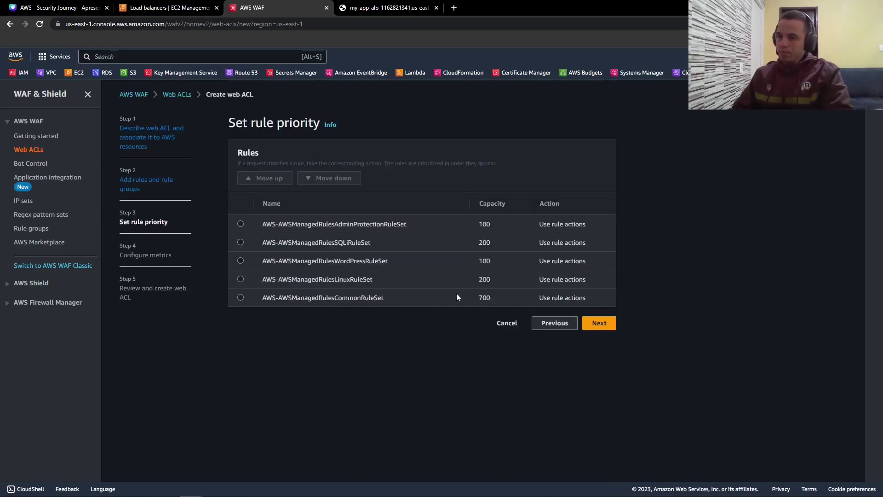
Create the web ACL with the existing rule order, default CloudWatch metrics and sampled requests enabled, and open the my-app overview
{"action": "left_click", "coordinate": [244, 259]}
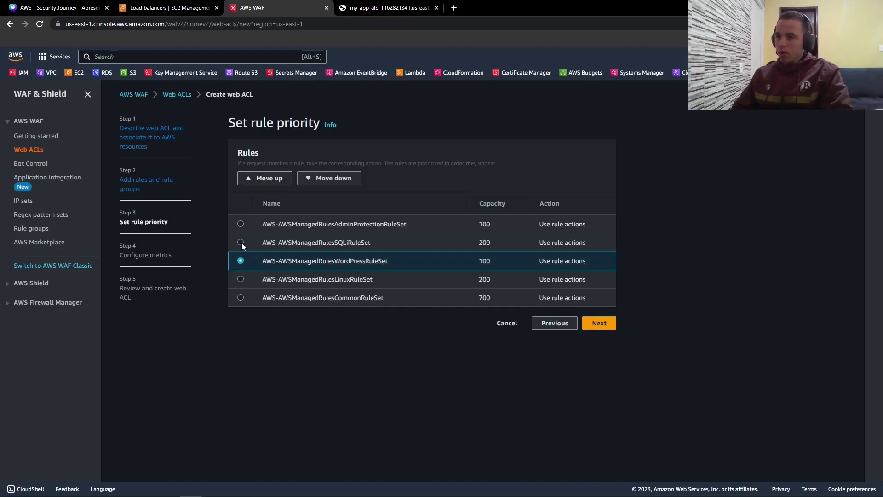
{"action": "left_click", "coordinate": [595, 325]}
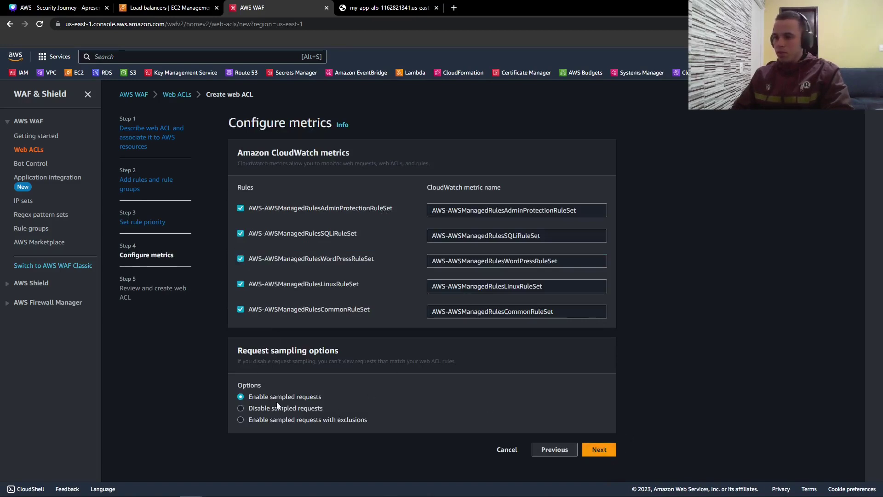
{"action": "left_click", "coordinate": [599, 450]}
{"action": "scroll", "coordinate": [329, 246], "scroll_direction": "down", "scroll_amount": 2}
{"action": "scroll", "coordinate": [386, 228], "scroll_direction": "down", "scroll_amount": 8}
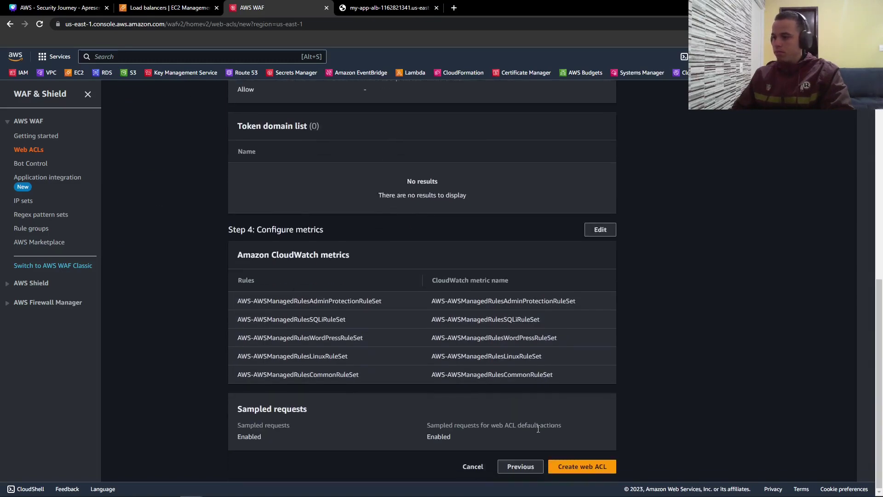
{"action": "left_click", "coordinate": [580, 467]}
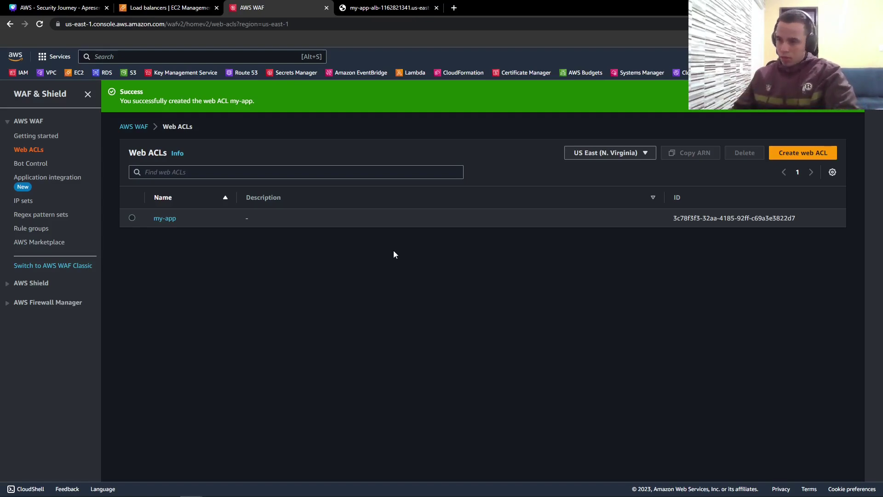
{"action": "left_click", "coordinate": [169, 219]}
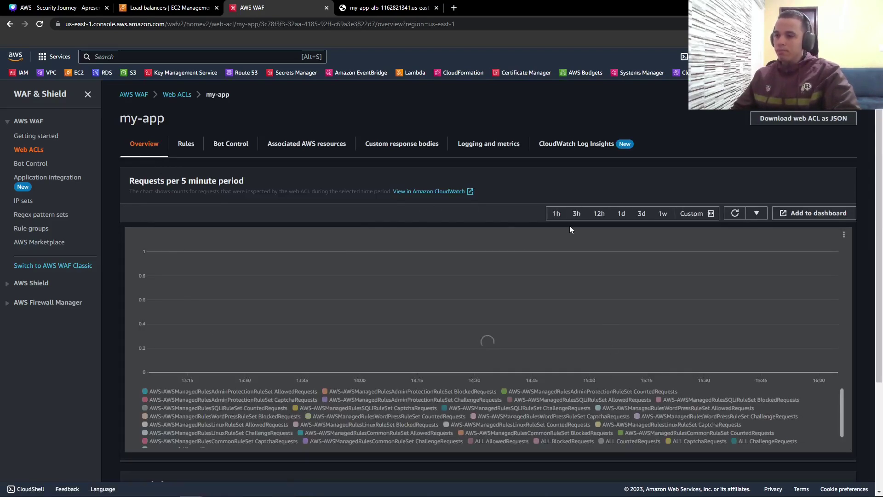
{"action": "scroll", "coordinate": [493, 263], "scroll_direction": "down", "scroll_amount": 3}
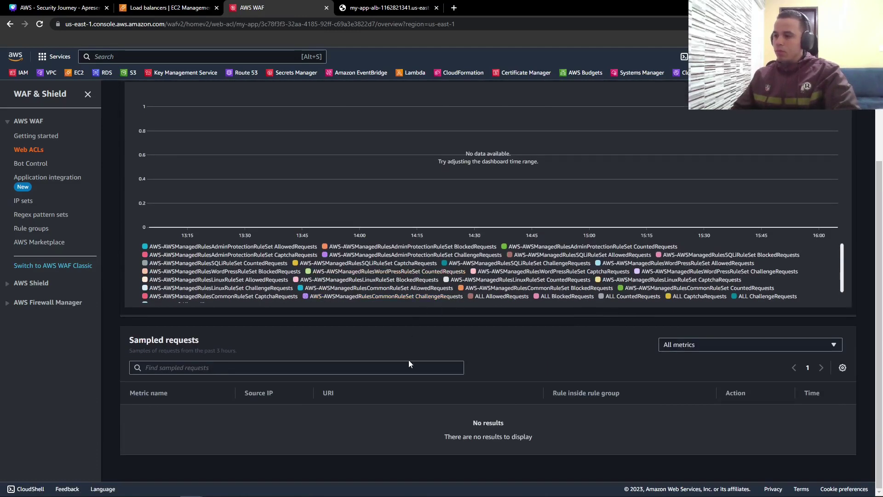
Reload the application page, and load the same load balancer address in an incognito window that is closed after a refresh
{"action": "left_click", "coordinate": [382, 8]}
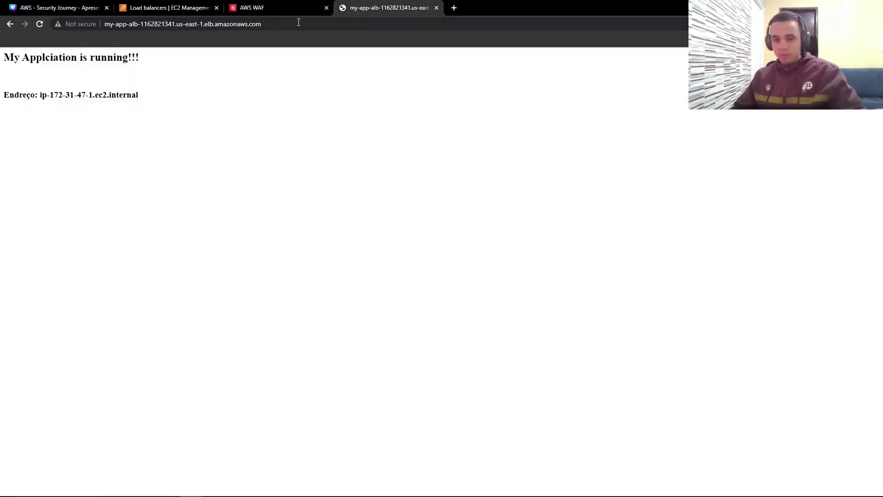
{"action": "key", "text": "F5"}
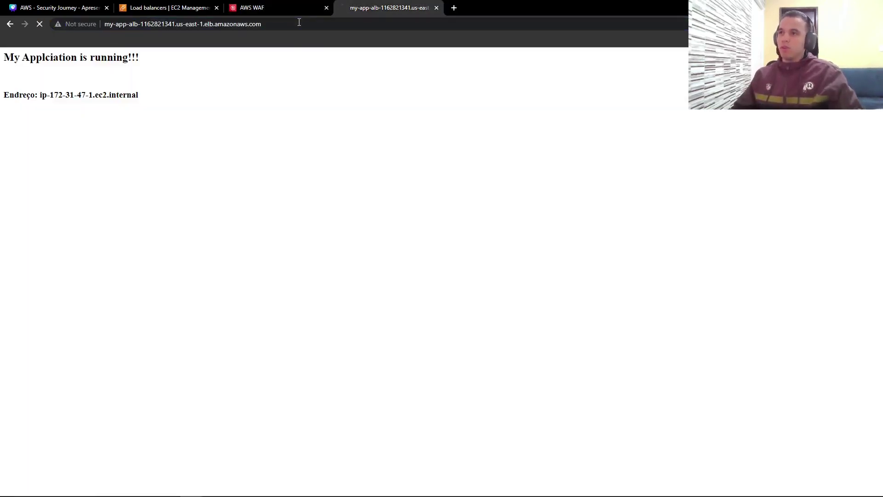
{"action": "left_click", "coordinate": [298, 22]}
{"action": "key", "text": "ctrl+c"}
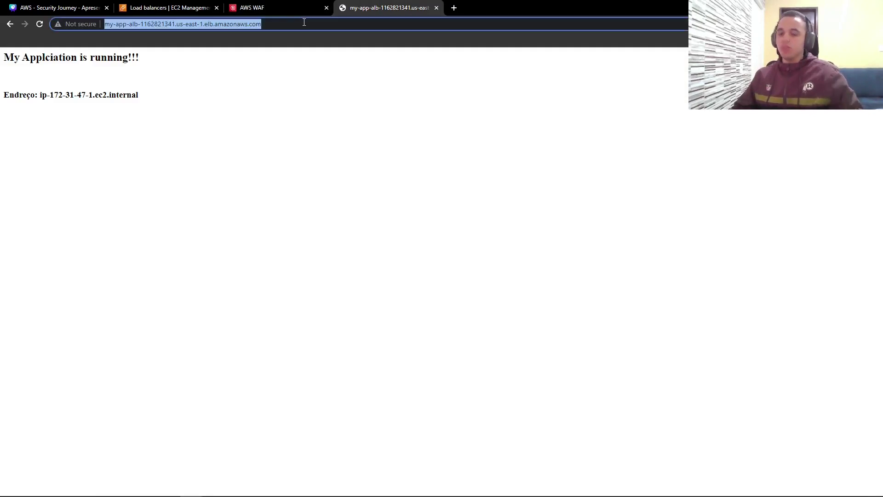
{"action": "key", "text": "ctrl+shift+n"}
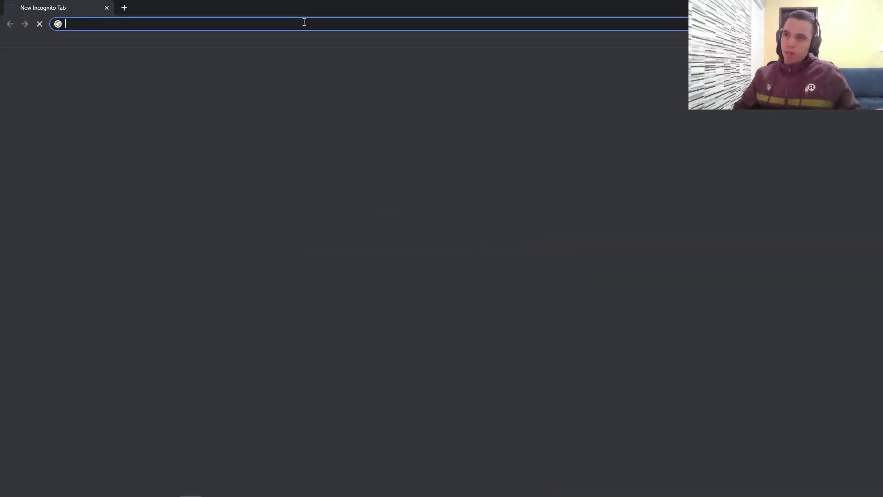
{"action": "key", "text": "ctrl+v"}
{"action": "key", "text": "Return"}
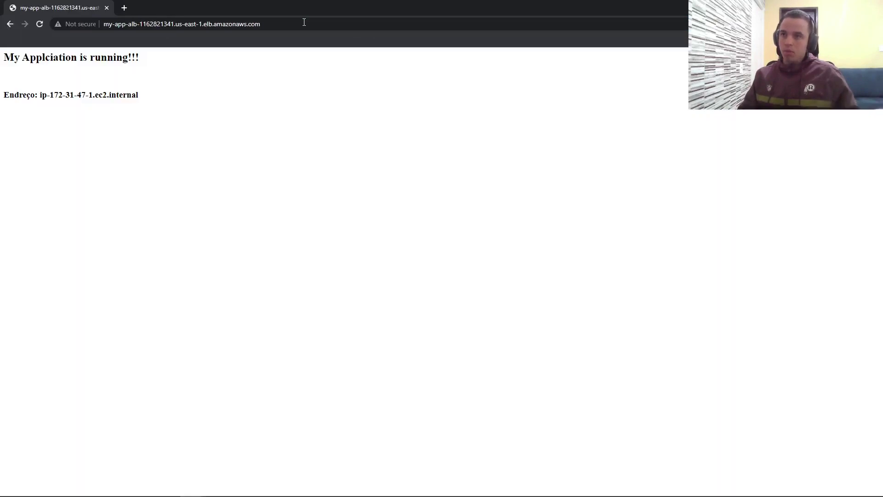
{"action": "left_click", "coordinate": [40, 24]}
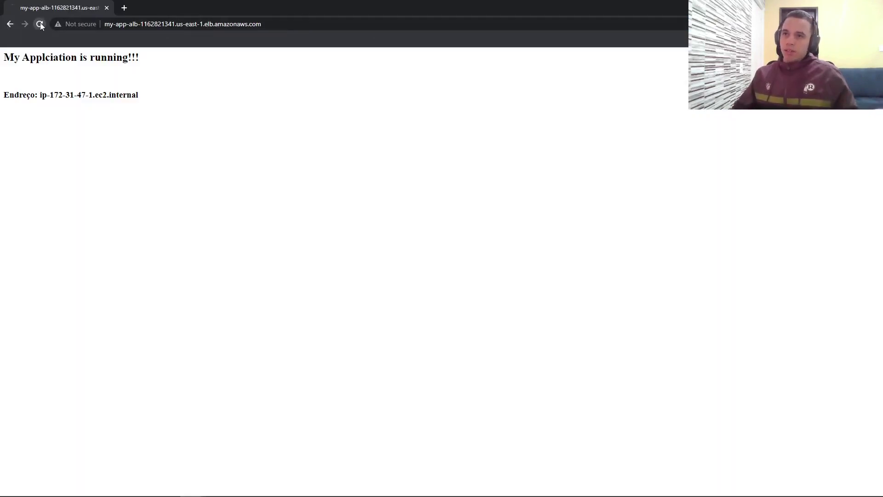
{"action": "left_click", "coordinate": [107, 7]}
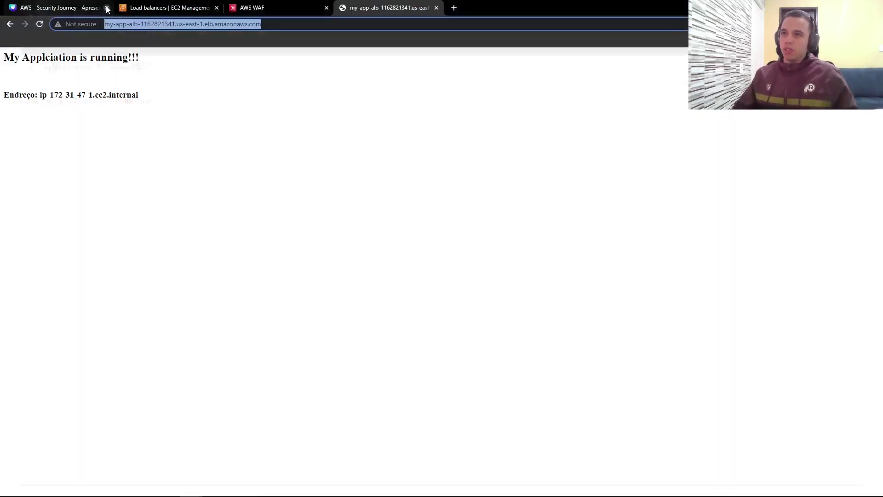
Review the my-app web ACL's rules, Bot Control and associated AWS resources, checking the my-app-alb entry
{"action": "left_click", "coordinate": [299, 4]}
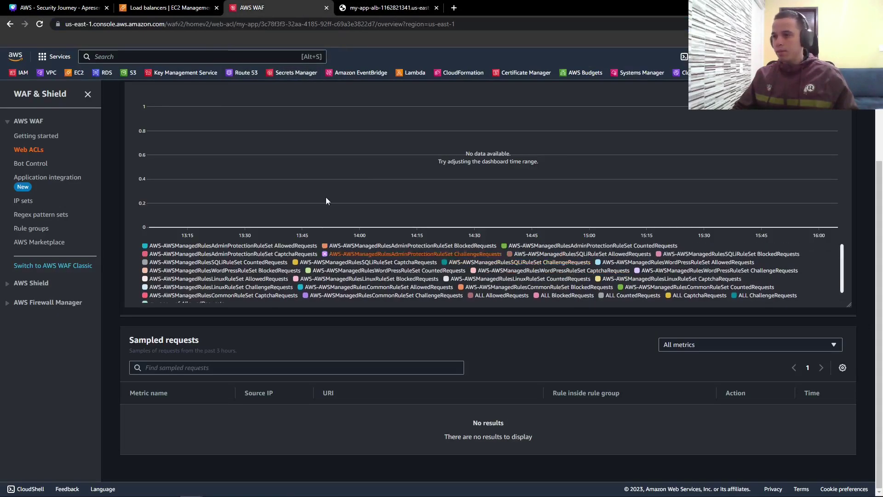
{"action": "scroll", "coordinate": [326, 201], "scroll_direction": "up", "scroll_amount": 5}
{"action": "left_click", "coordinate": [187, 146]}
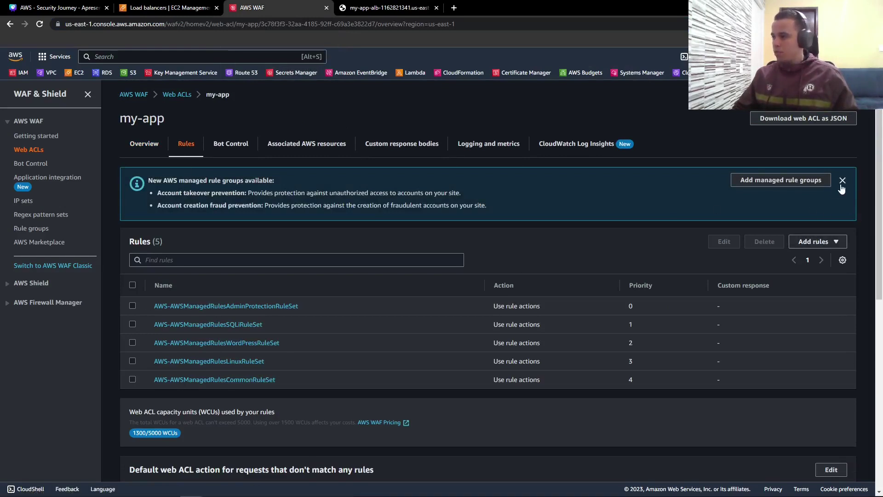
{"action": "left_click", "coordinate": [236, 146]}
{"action": "left_click", "coordinate": [308, 150]}
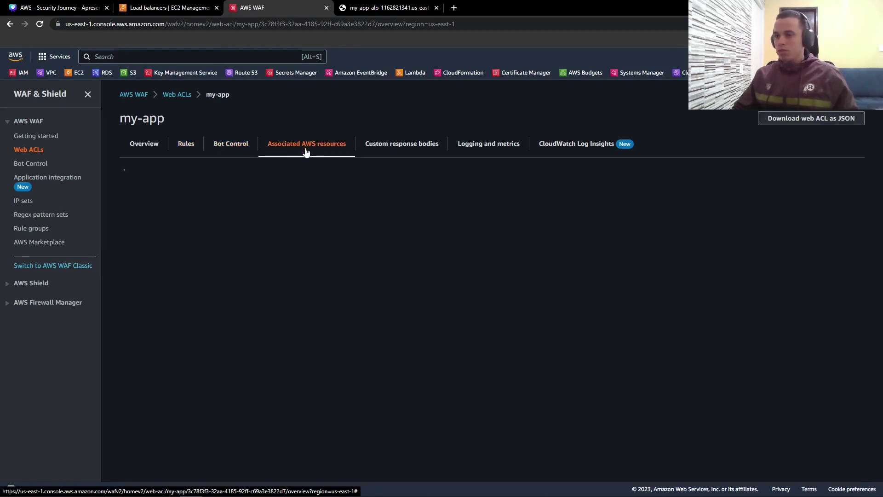
{"action": "left_click_drag", "start_coordinate": [150, 246], "coordinate": [199, 248]}
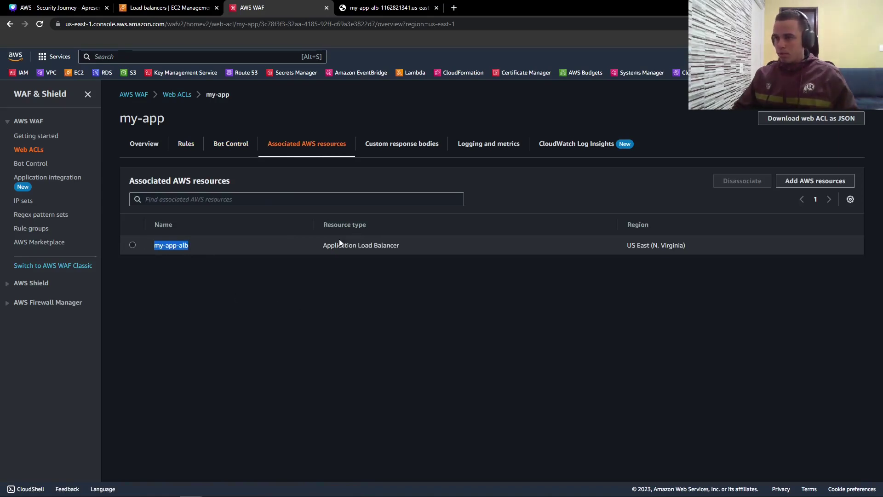
{"action": "left_click", "coordinate": [243, 250]}
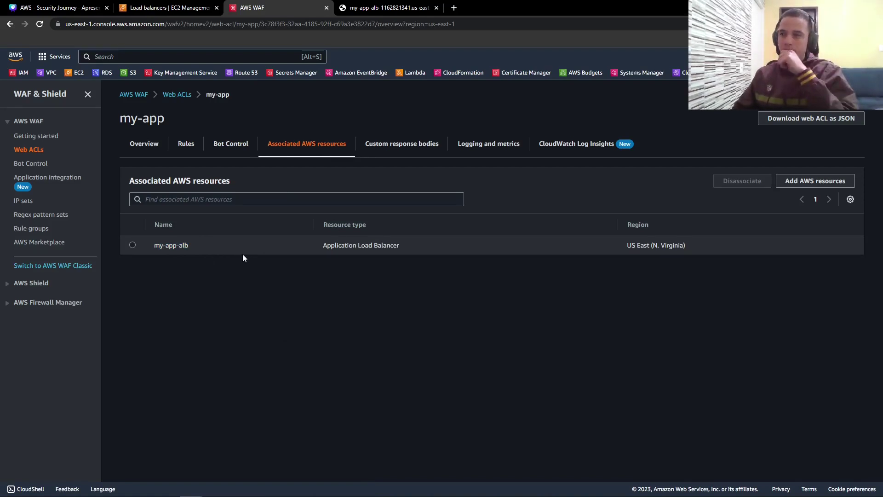
Check the web ACL's logging and metrics, CloudWatch Log Insights, request chart and sampled requests
{"action": "left_click", "coordinate": [491, 145]}
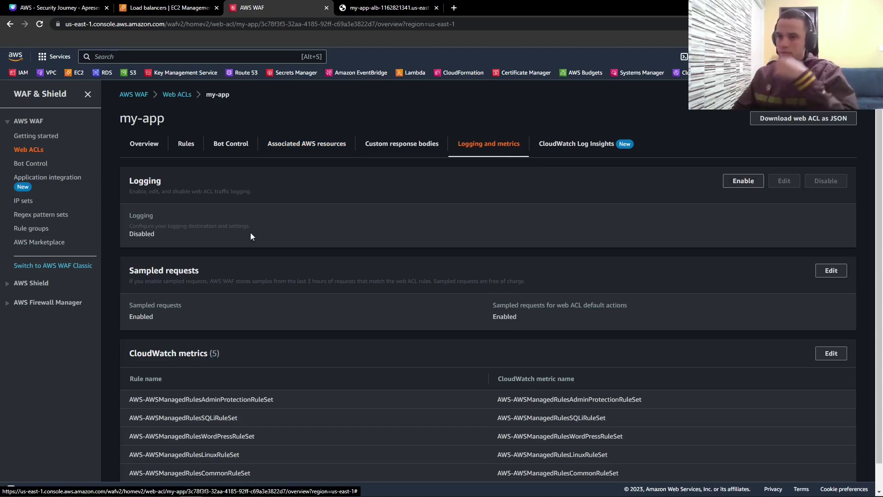
{"action": "left_click", "coordinate": [582, 151]}
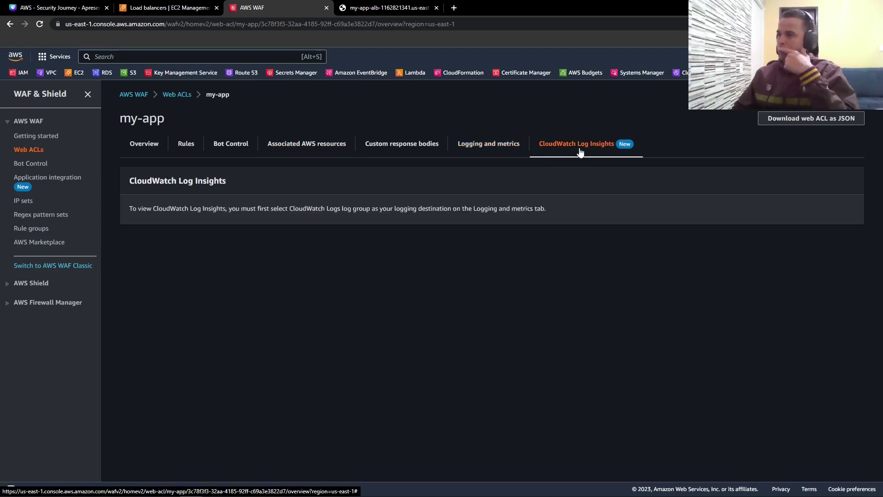
{"action": "left_click", "coordinate": [127, 153]}
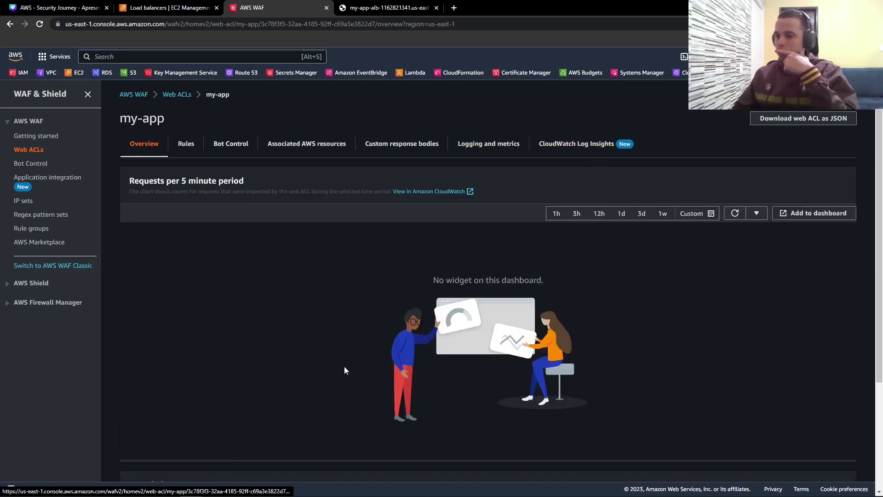
{"action": "scroll", "coordinate": [396, 346], "scroll_direction": "down", "scroll_amount": 3}
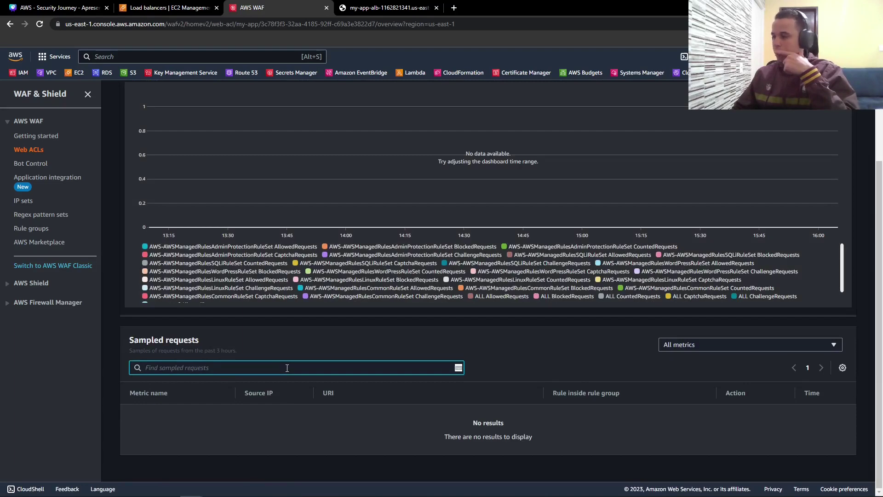
{"action": "scroll", "coordinate": [495, 343], "scroll_direction": "up", "scroll_amount": 3}
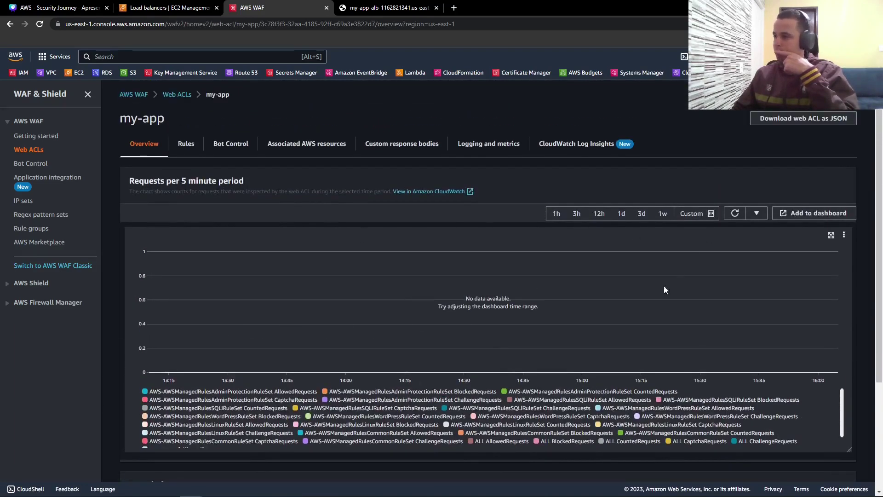
{"action": "scroll", "coordinate": [664, 285], "scroll_direction": "down", "scroll_amount": 3}
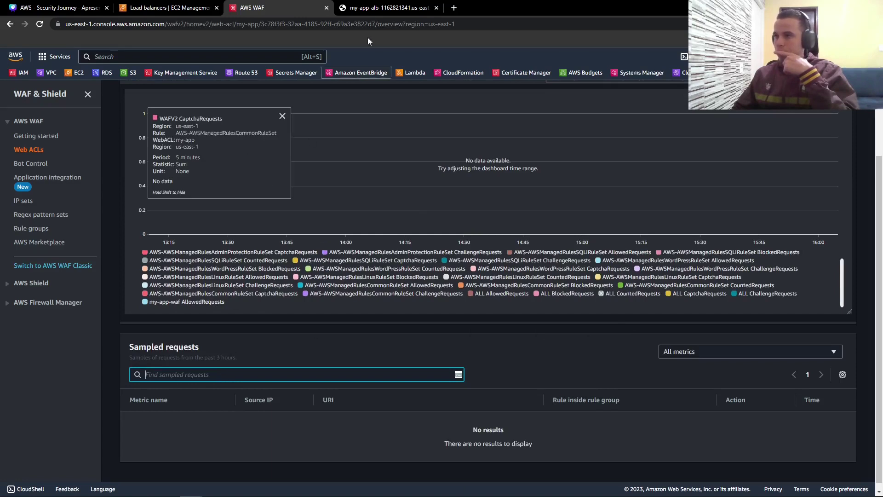
Request the /wp-admin path on the my-app-alb load balancer address and check the response
{"action": "left_click", "coordinate": [368, 8]}
{"action": "left_click", "coordinate": [286, 29]}
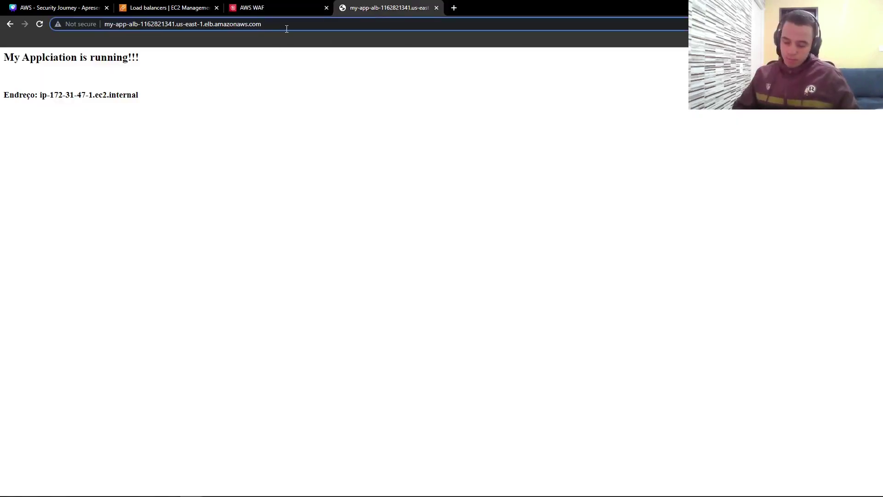
{"action": "type", "text": "/"}
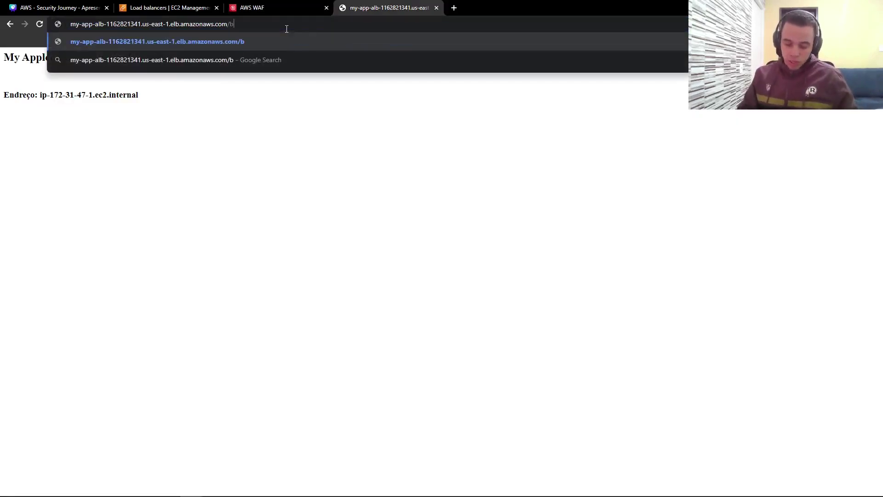
{"action": "type", "text": "wp-admin"}
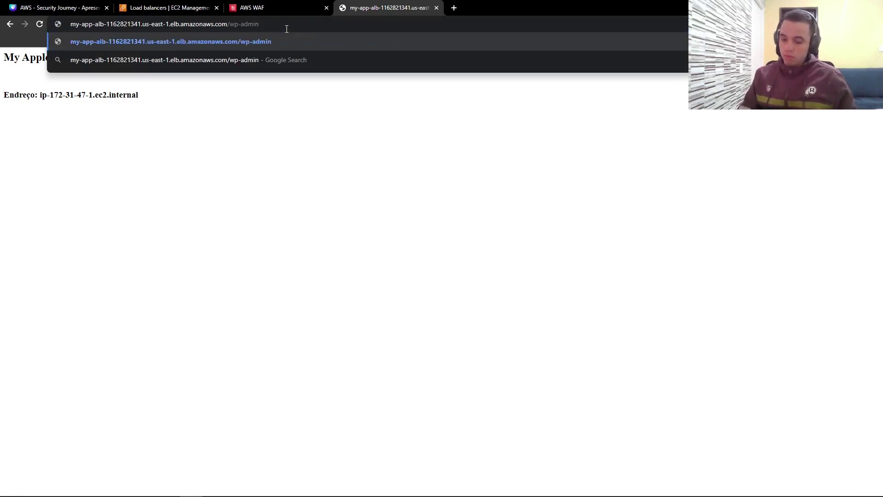
{"action": "key", "text": "Return"}
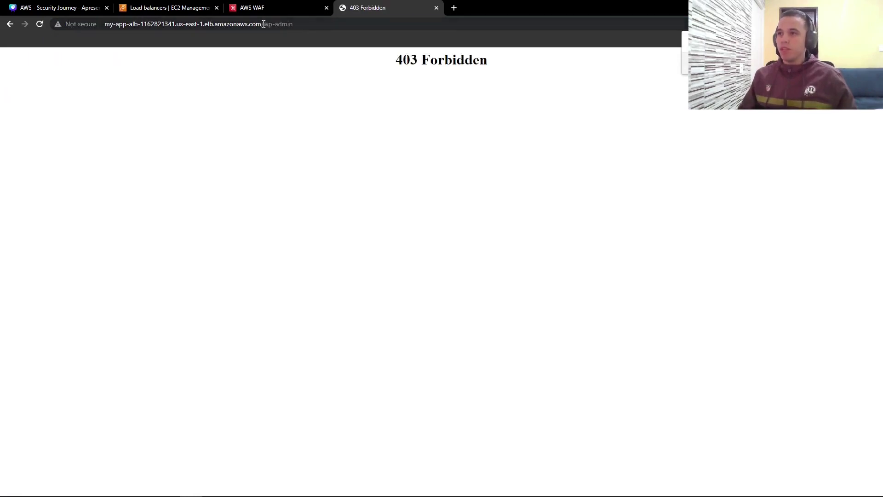
{"action": "left_click_drag", "start_coordinate": [263, 24], "coordinate": [293, 24]}
{"action": "left_click_drag", "start_coordinate": [403, 60], "coordinate": [532, 65]}
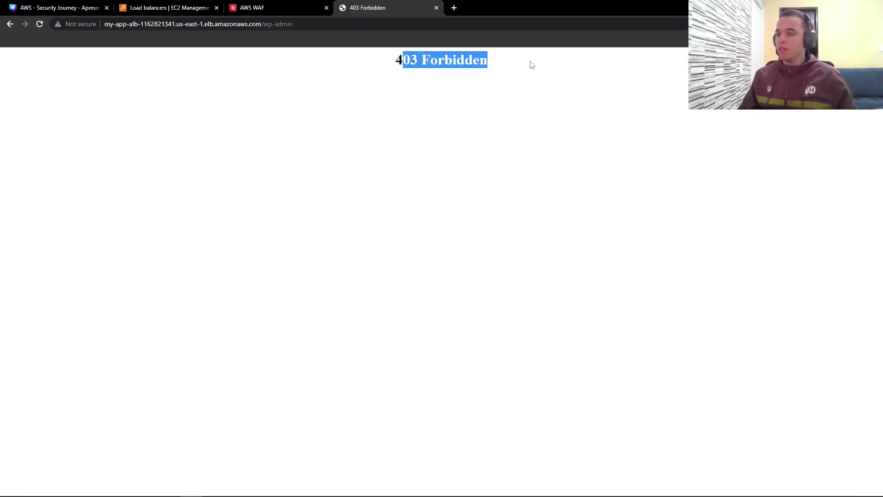
{"action": "left_click", "coordinate": [499, 69]}
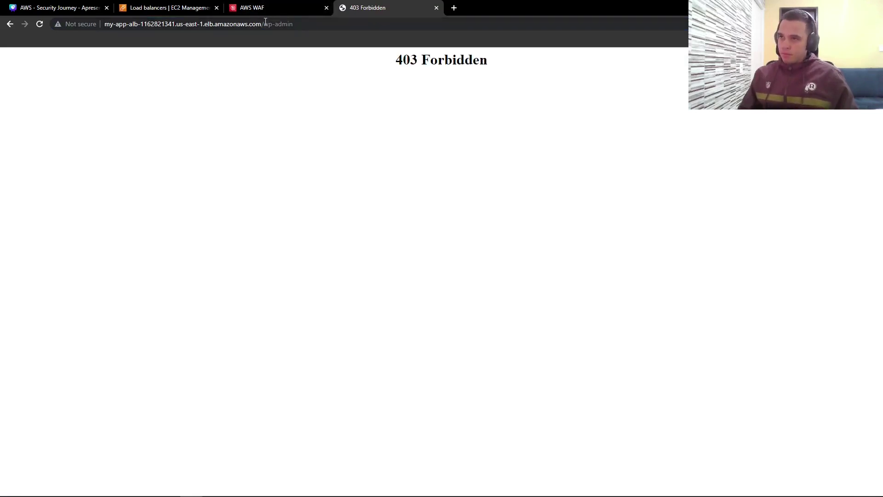
Replace wp-admin with linux in the load balancer address and request that page
{"action": "left_click_drag", "start_coordinate": [265, 24], "coordinate": [295, 24]}
{"action": "key", "text": "BackSpace"}
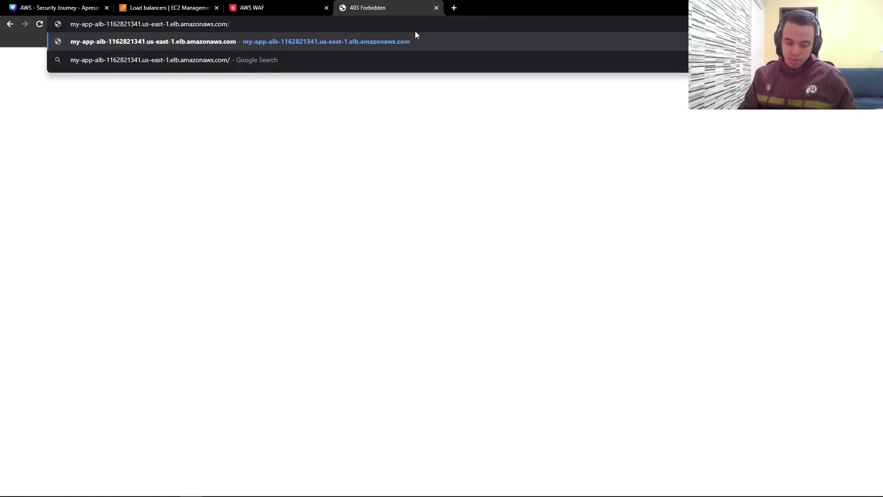
{"action": "type", "text": "linux"}
{"action": "key", "text": "Return"}
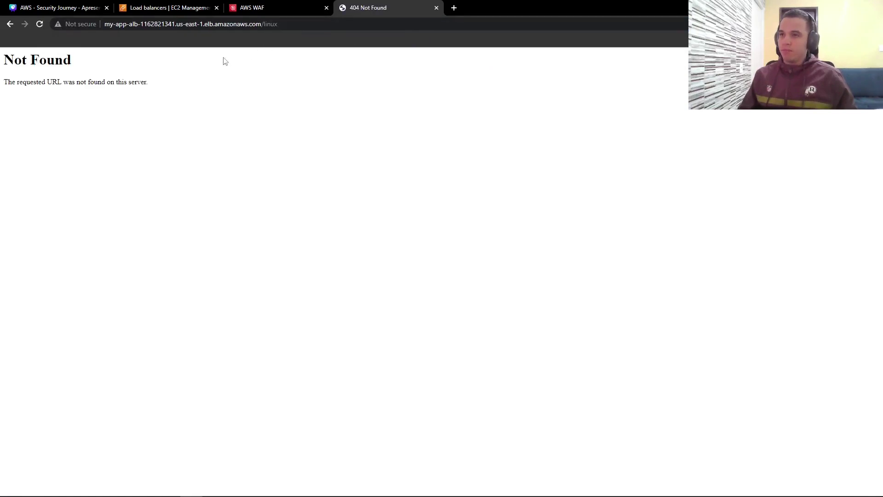
Request the load balancer address with cd.. as the path instead of linux
{"action": "left_click_drag", "start_coordinate": [264, 25], "coordinate": [334, 26]}
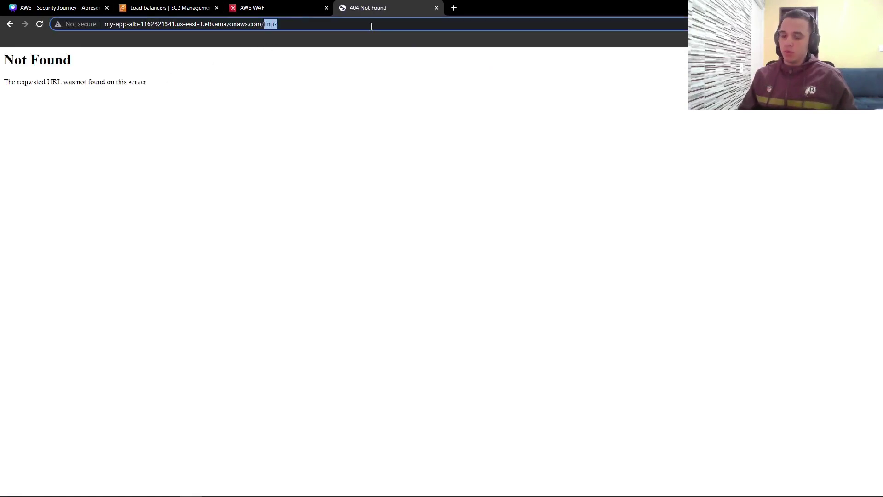
{"action": "key", "text": "BackSpace"}
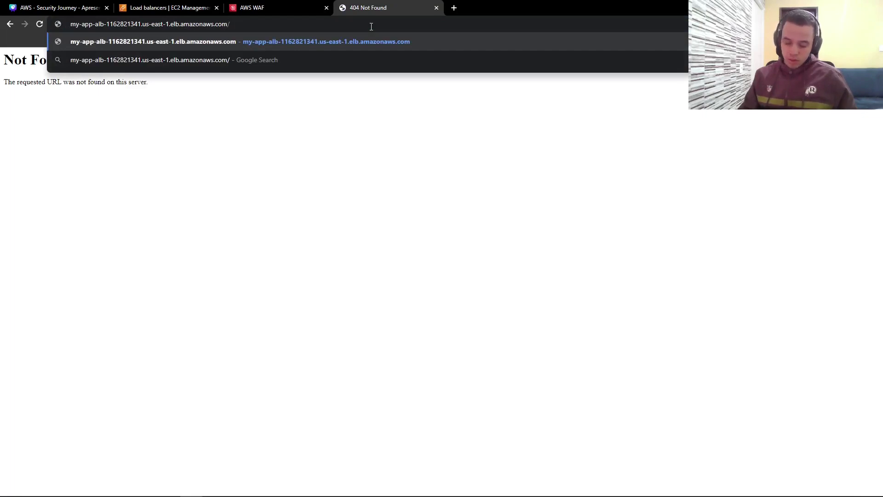
{"action": "type", "text": "cd.."}
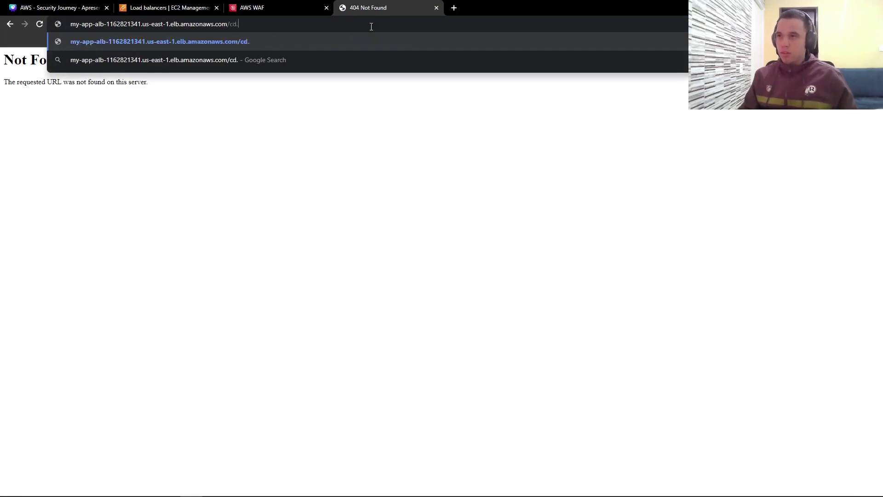
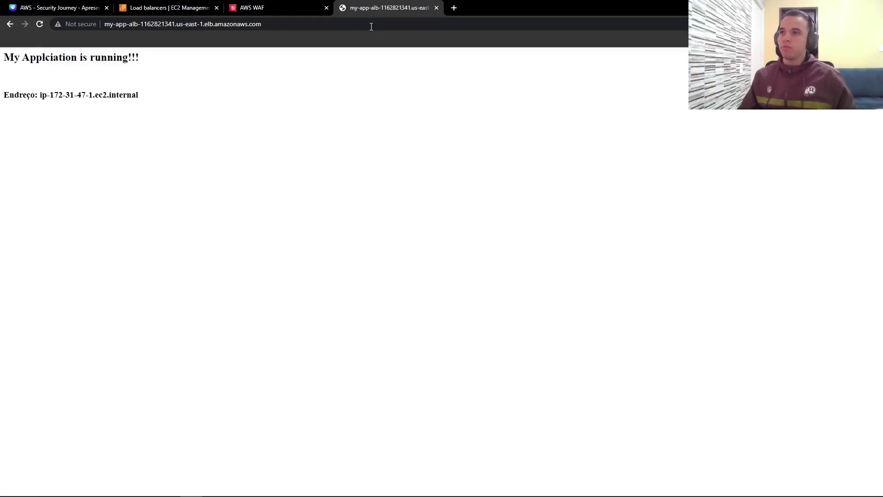
Refresh the my-app web ACL overview in the AWS WAF console and show the second page of sampled requests
{"action": "left_click", "coordinate": [264, 8]}
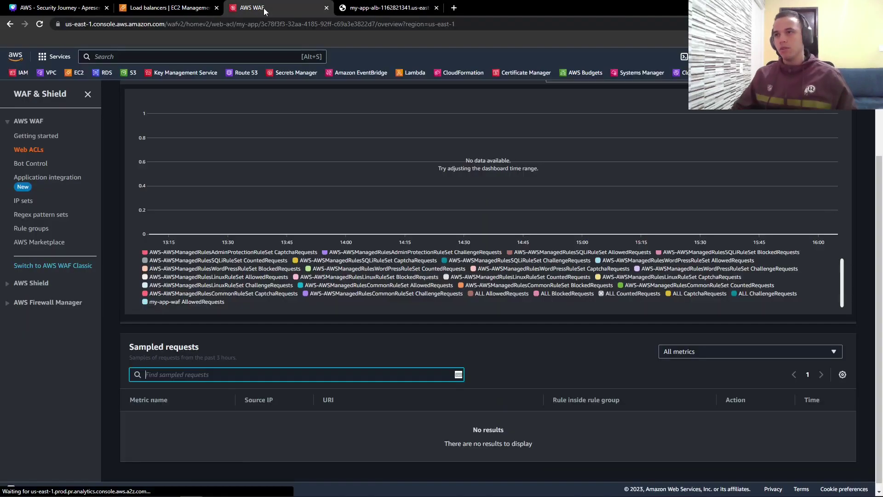
{"action": "scroll", "coordinate": [462, 338], "scroll_direction": "up", "scroll_amount": 5}
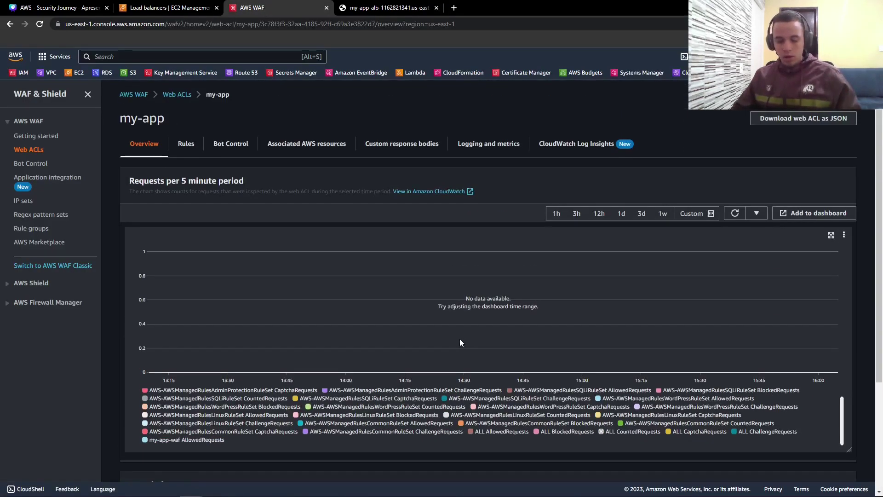
{"action": "key", "text": "F5"}
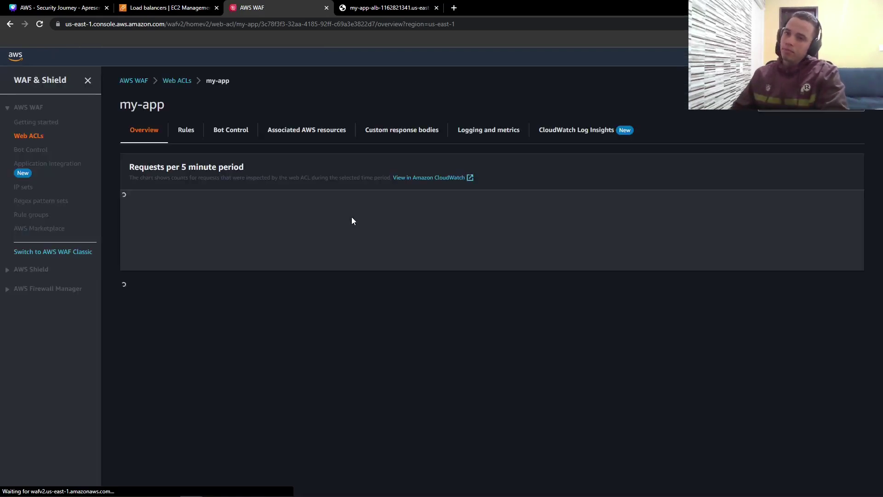
{"action": "scroll", "coordinate": [360, 245], "scroll_direction": "down", "scroll_amount": 3}
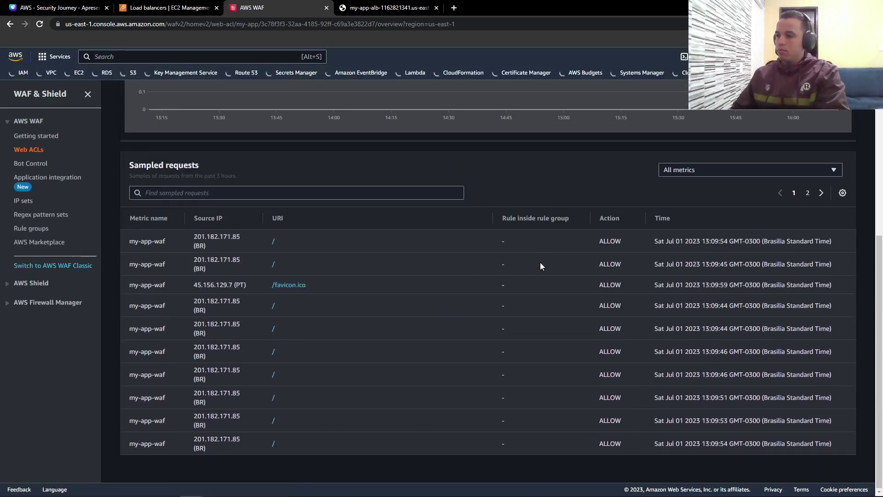
{"action": "left_click", "coordinate": [807, 193]}
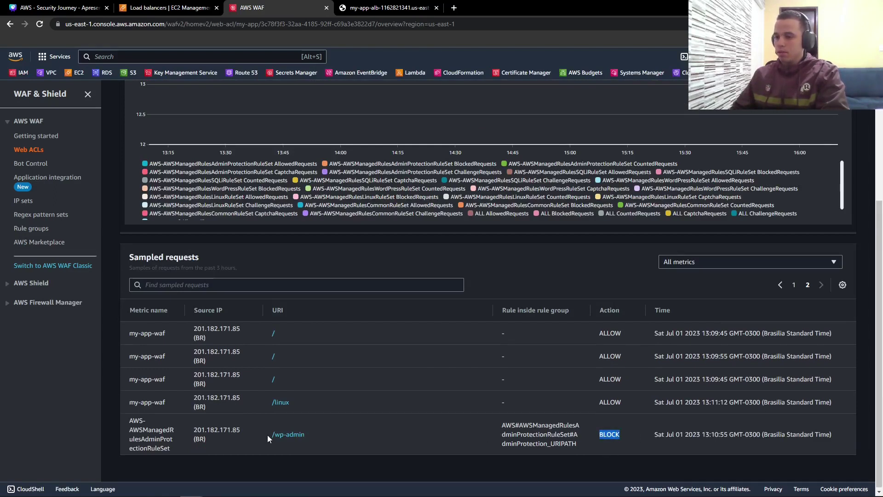
Examine the sampled /wp-admin request's action, time and source IP, and the action for the /linux request
{"action": "left_click_drag", "start_coordinate": [271, 433], "coordinate": [320, 442]}
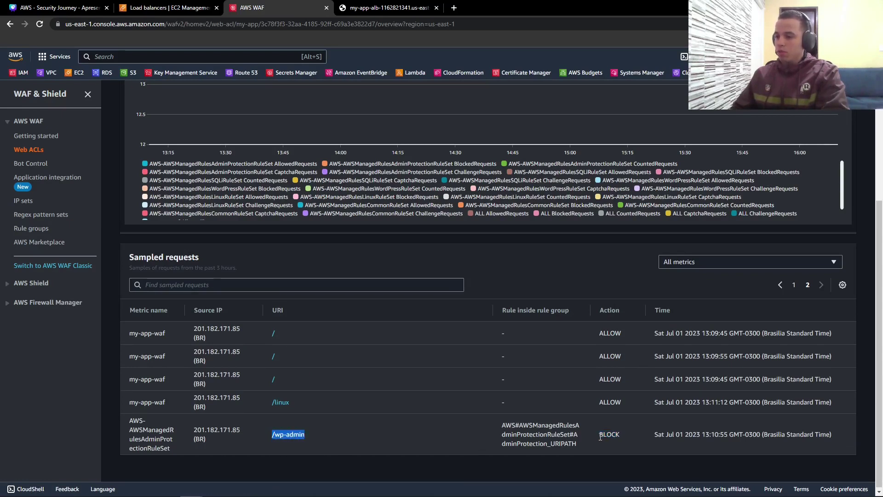
{"action": "left_click_drag", "start_coordinate": [599, 435], "coordinate": [800, 432]}
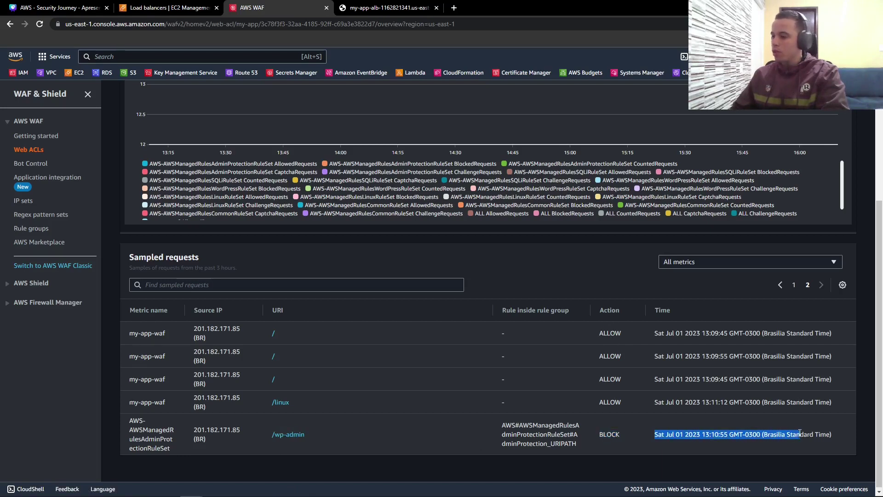
{"action": "left_click_drag", "start_coordinate": [193, 430], "coordinate": [253, 426]}
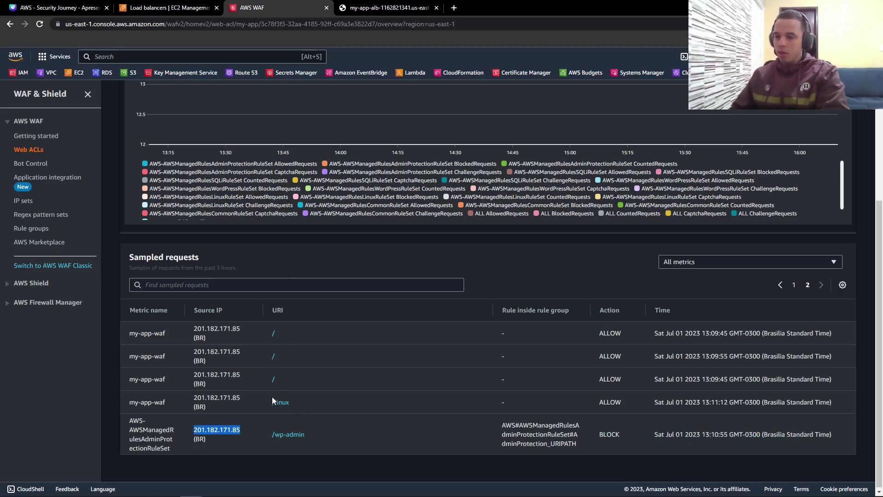
{"action": "left_click_drag", "start_coordinate": [270, 401], "coordinate": [311, 405]}
{"action": "left_click", "coordinate": [314, 401]}
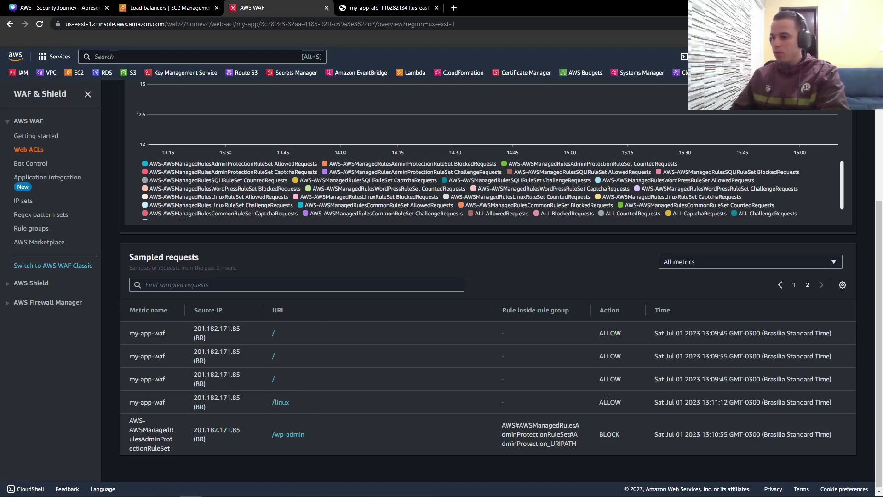
{"action": "left_click_drag", "start_coordinate": [595, 403], "coordinate": [641, 405]}
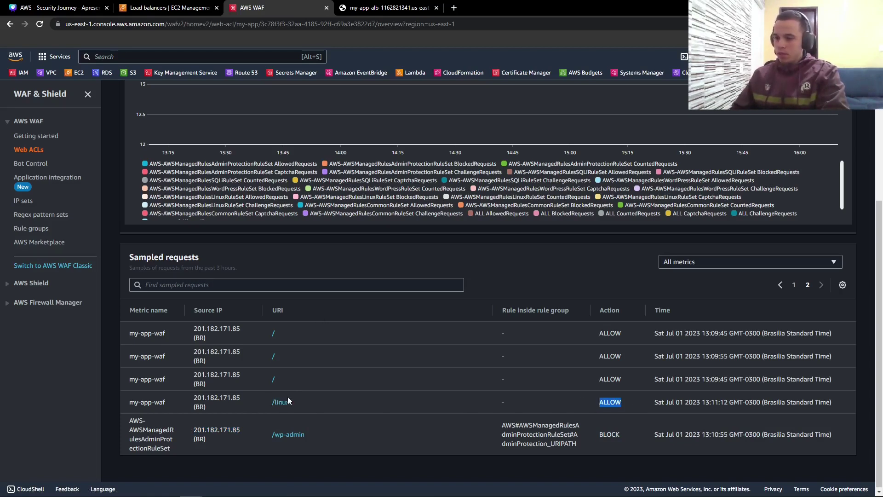
View the managed rule group providers that can be added to my-app's rules, and return to the web ACL
{"action": "scroll", "coordinate": [346, 335], "scroll_direction": "up", "scroll_amount": 5}
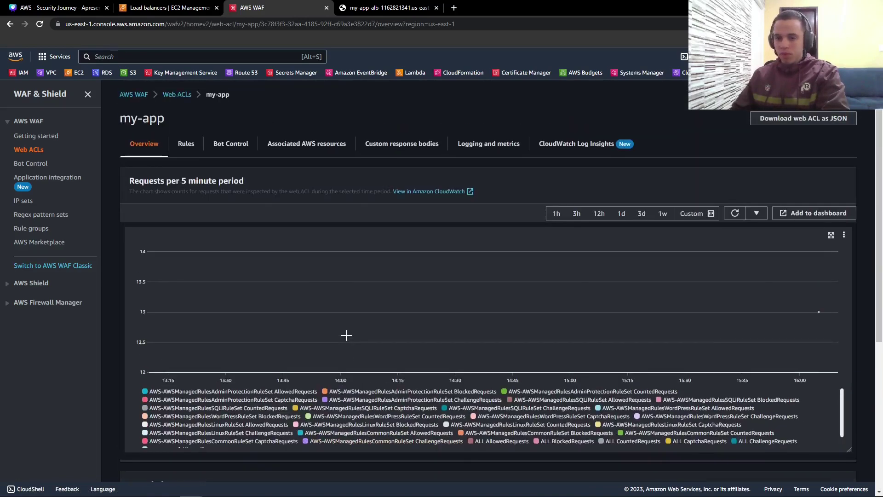
{"action": "left_click", "coordinate": [186, 144]}
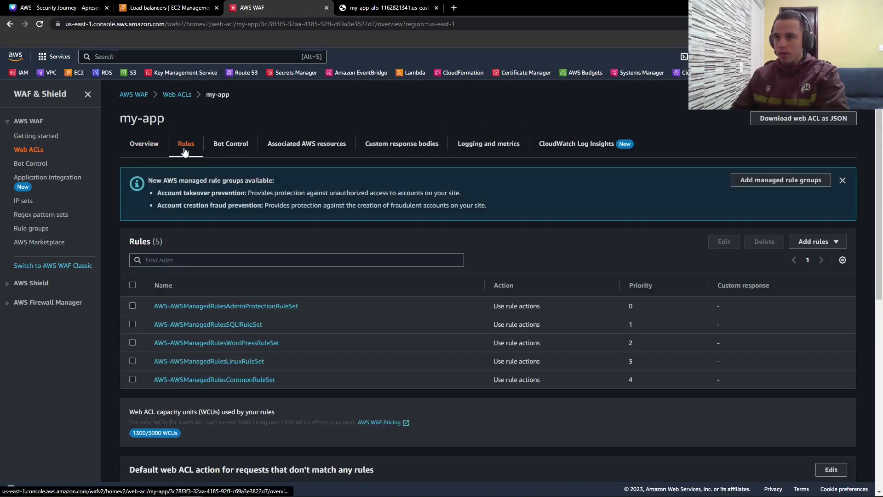
{"action": "left_click", "coordinate": [825, 245]}
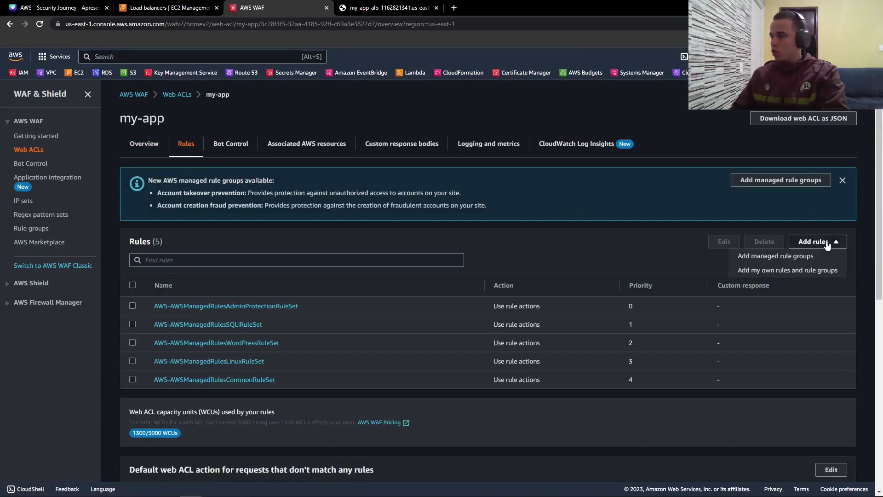
{"action": "left_click", "coordinate": [784, 258]}
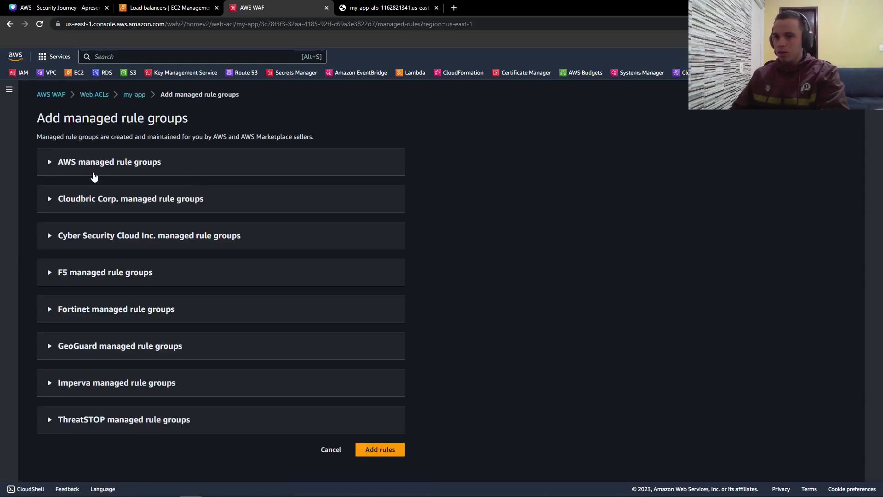
{"action": "left_click", "coordinate": [140, 95]}
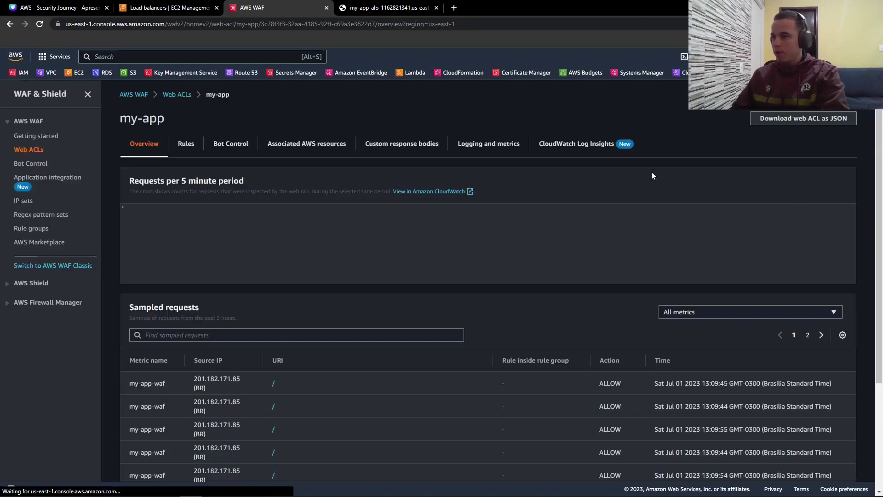
Start adding a custom rule to the my-app web ACL and name it geo-location
{"action": "left_click", "coordinate": [189, 143]}
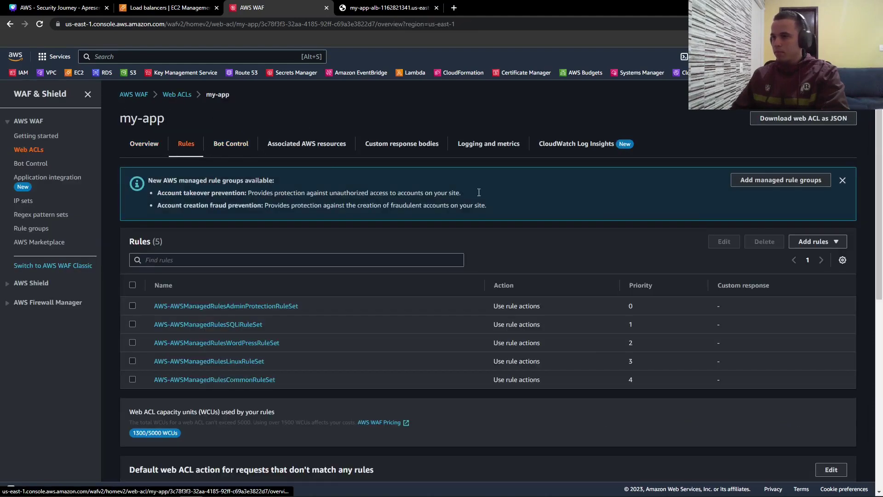
{"action": "left_click", "coordinate": [806, 243]}
{"action": "left_click", "coordinate": [787, 271]}
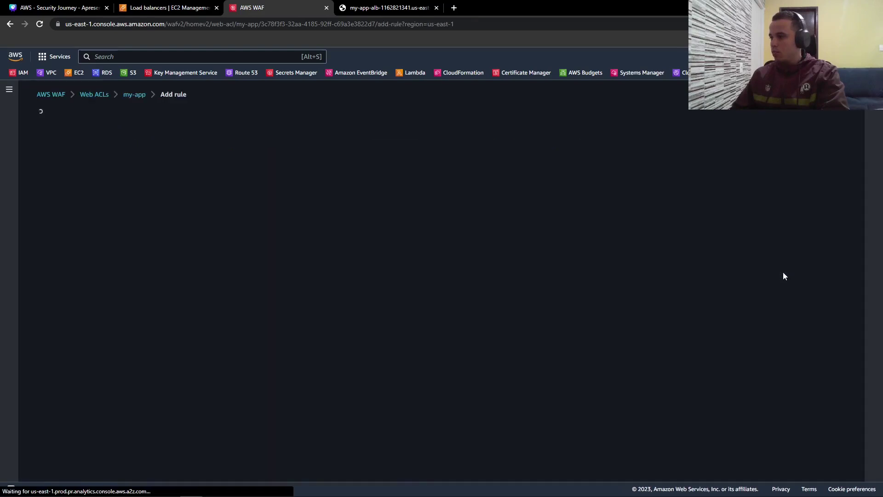
{"action": "scroll", "coordinate": [133, 236], "scroll_direction": "down", "scroll_amount": 3}
{"action": "left_click", "coordinate": [72, 178]}
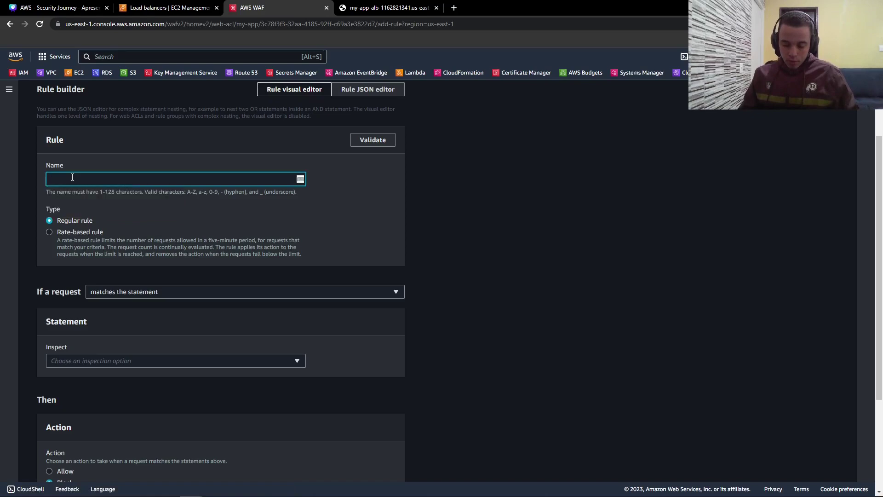
{"action": "type", "text": "geo-"}
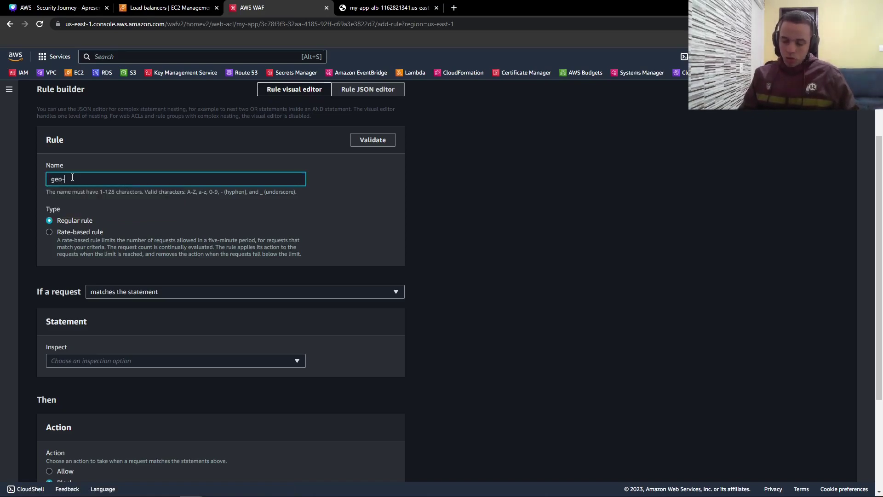
{"action": "type", "text": "loca"}
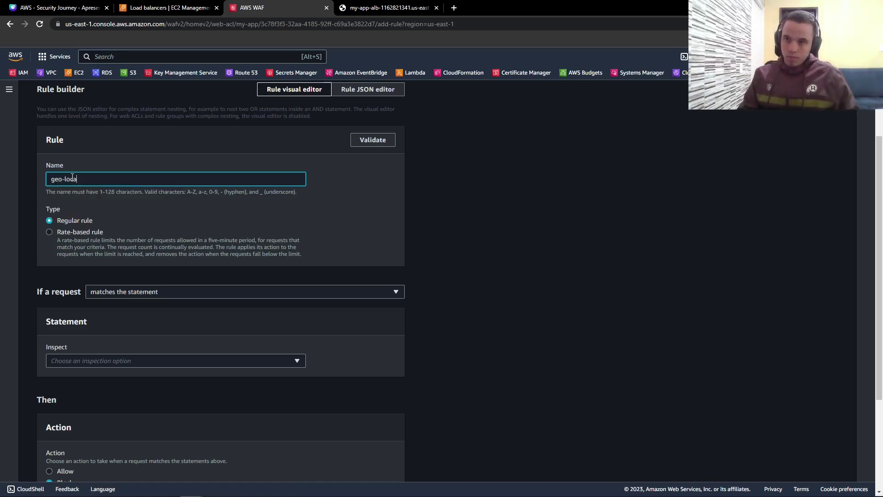
{"action": "type", "text": "tion"}
{"action": "scroll", "coordinate": [82, 182], "scroll_direction": "down", "scroll_amount": 2}
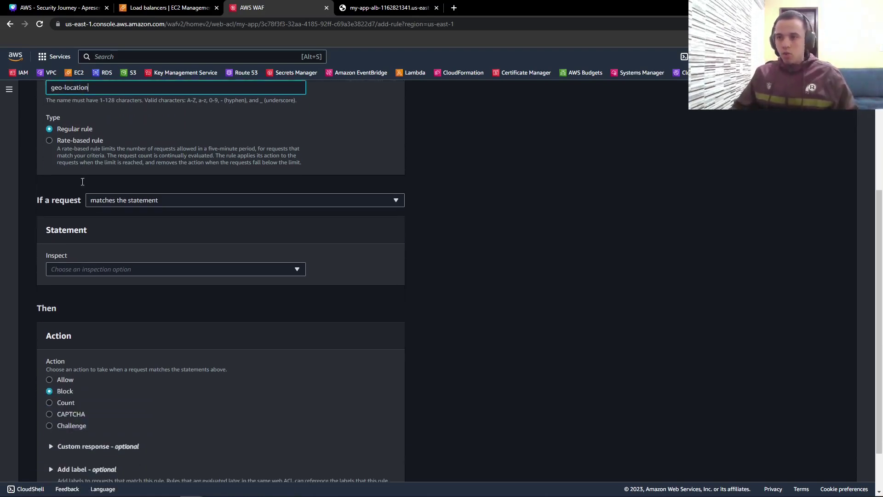
Examine the rate limit, aggregation, scope and action options of a rate-based rule, and return the type to Regular rule
{"action": "left_click", "coordinate": [82, 143]}
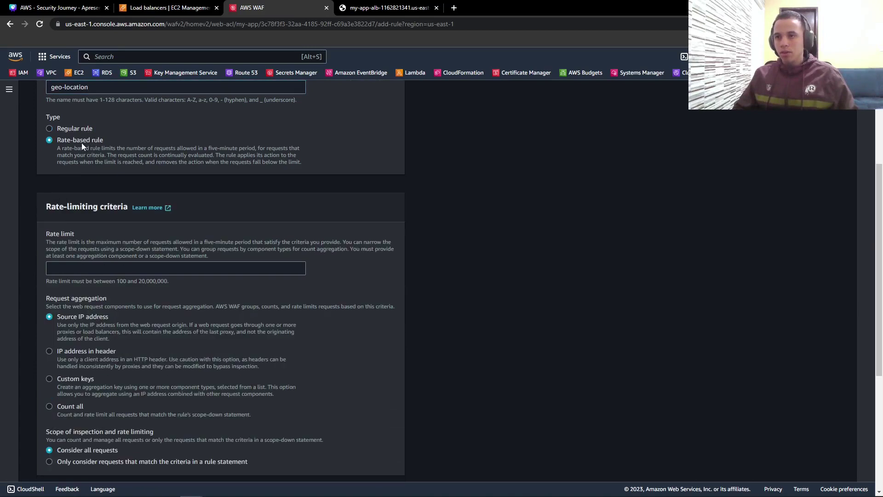
{"action": "left_click", "coordinate": [86, 269]}
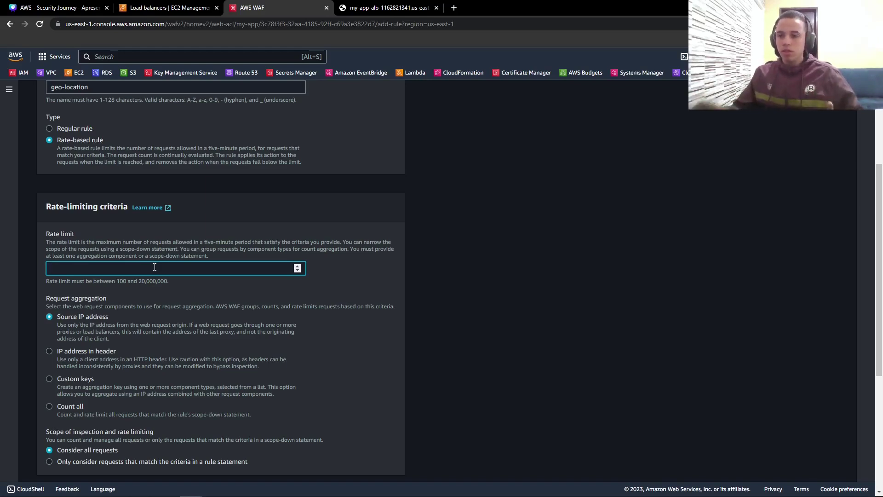
{"action": "scroll", "coordinate": [118, 301], "scroll_direction": "down", "scroll_amount": 5}
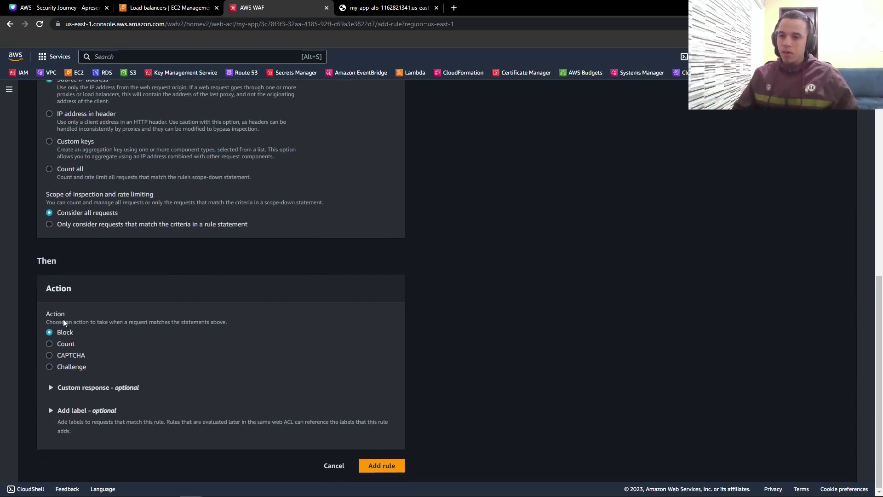
{"action": "scroll", "coordinate": [181, 299], "scroll_direction": "up", "scroll_amount": 8}
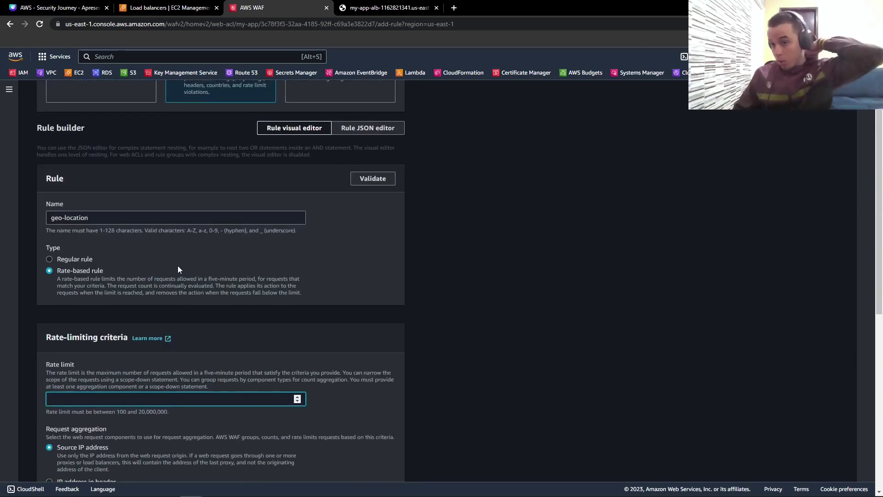
{"action": "left_click", "coordinate": [81, 259]}
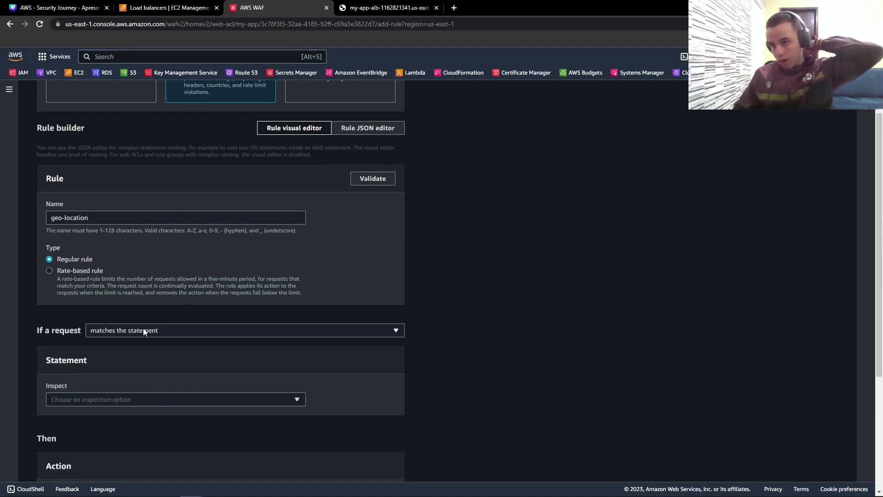
Set the geo-location rule's condition to requests that don't match the statement (NOT)
{"action": "left_click", "coordinate": [138, 329]}
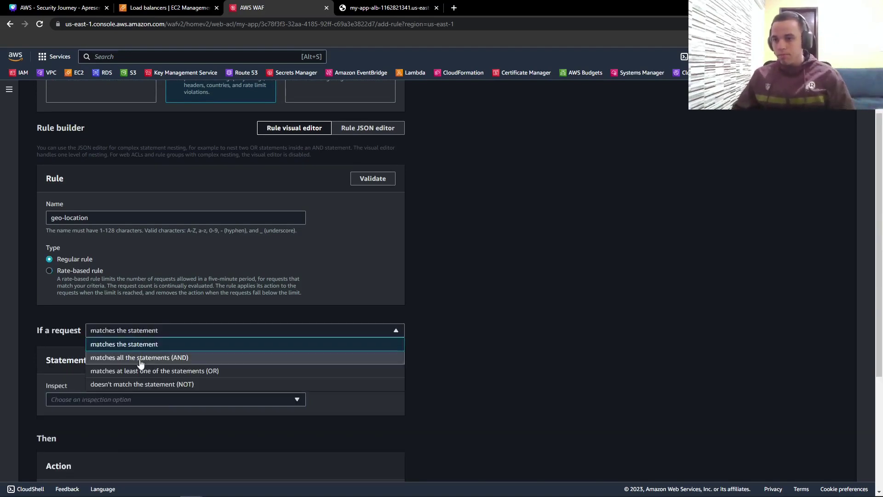
{"action": "left_click", "coordinate": [126, 330]}
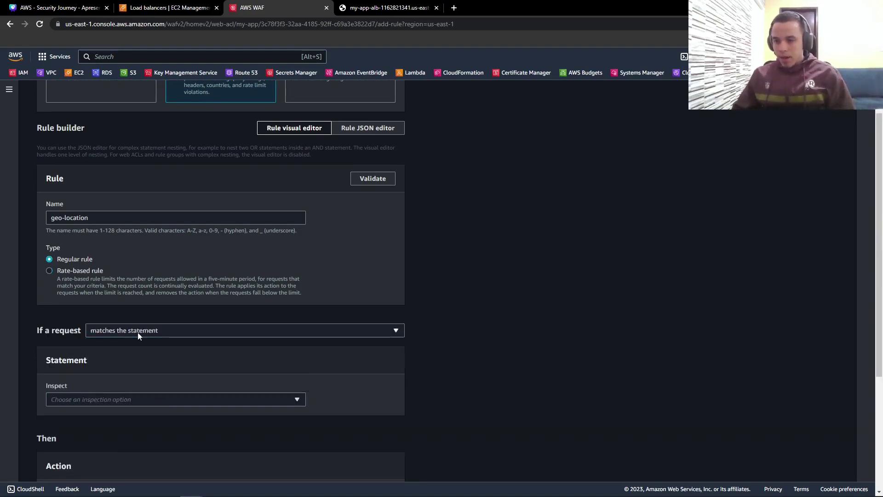
{"action": "scroll", "coordinate": [138, 329], "scroll_direction": "down", "scroll_amount": 3}
{"action": "left_click", "coordinate": [137, 197]}
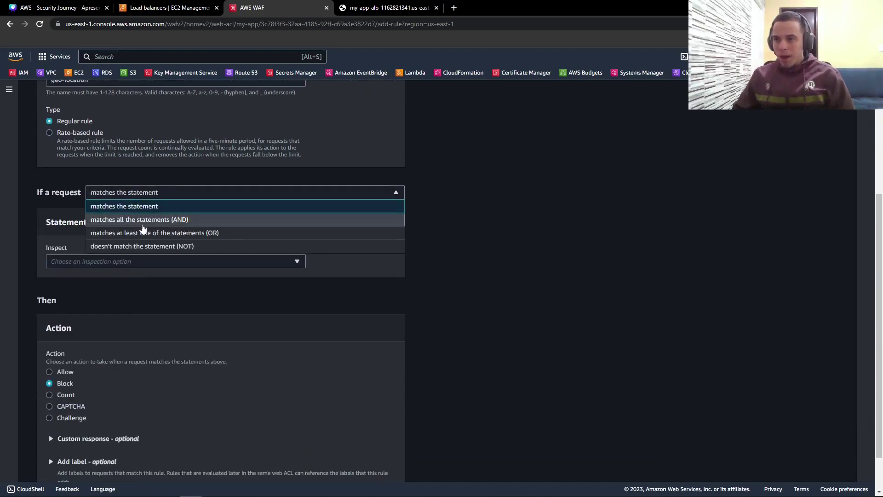
{"action": "left_click", "coordinate": [142, 247]}
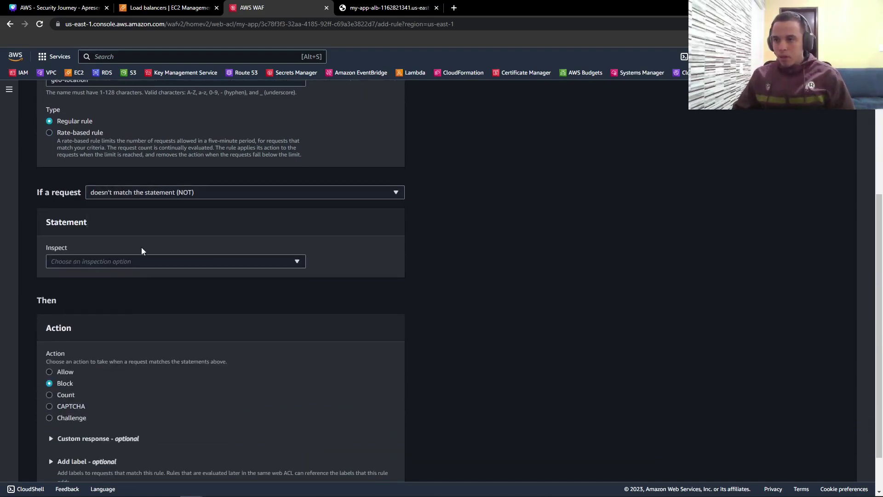
Set the statement to inspect requests that originate from a country in Brazil - BR
{"action": "left_click", "coordinate": [90, 261]}
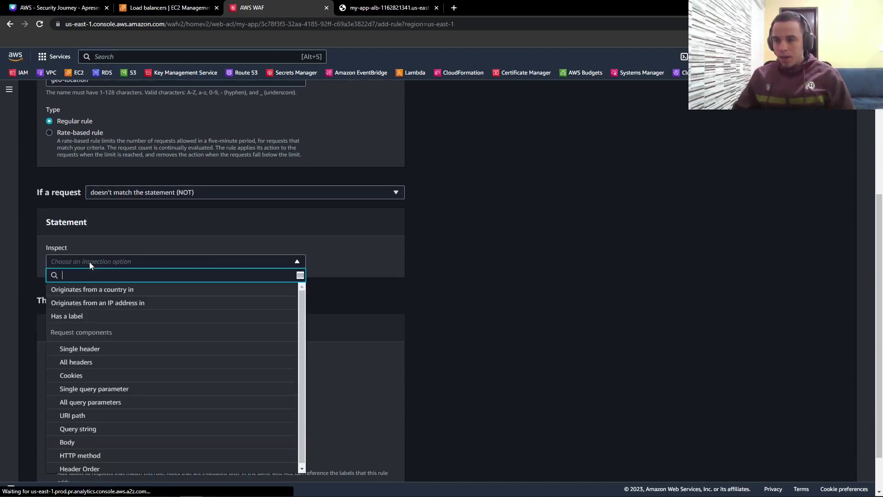
{"action": "left_click", "coordinate": [88, 289]}
{"action": "left_click", "coordinate": [97, 296]}
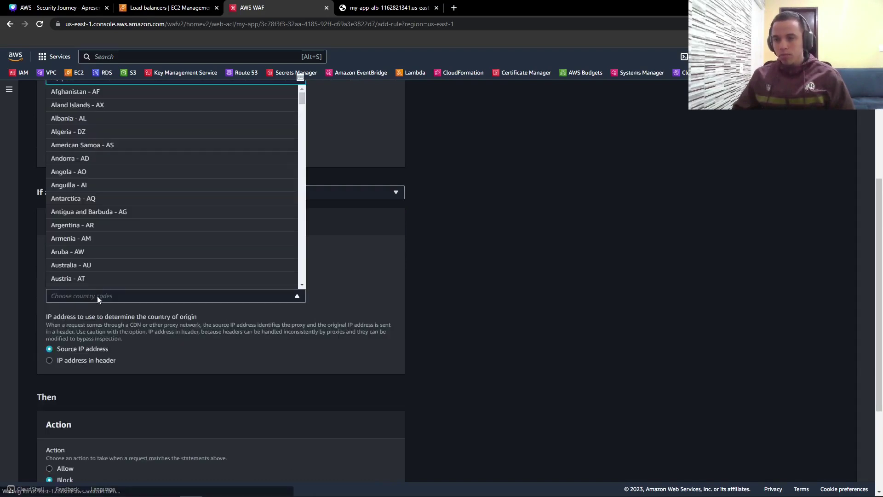
{"action": "scroll", "coordinate": [123, 224], "scroll_direction": "up", "scroll_amount": 2}
{"action": "scroll", "coordinate": [123, 224], "scroll_direction": "up", "scroll_amount": 1}
{"action": "scroll", "coordinate": [118, 248], "scroll_direction": "down", "scroll_amount": 7}
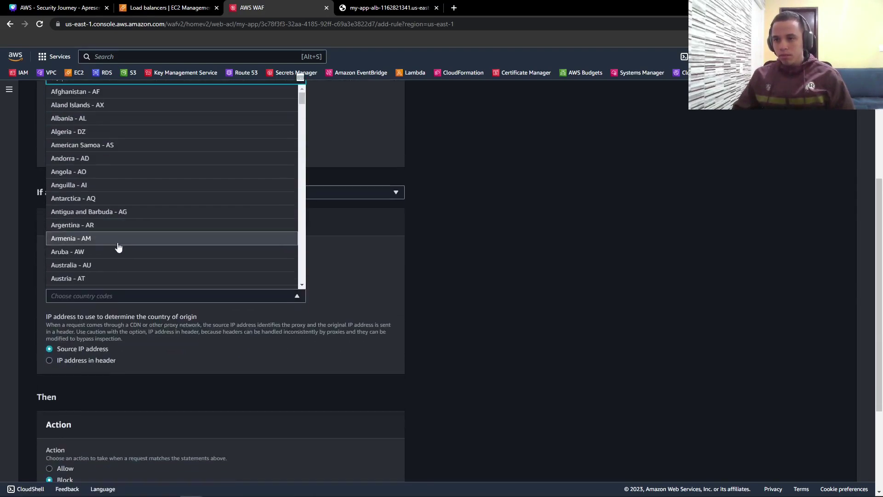
{"action": "scroll", "coordinate": [124, 250], "scroll_direction": "down", "scroll_amount": 2}
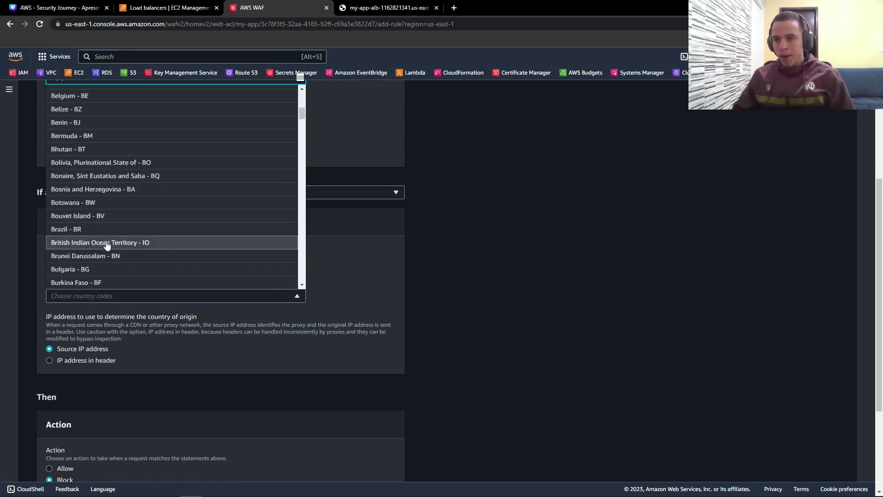
{"action": "left_click", "coordinate": [89, 230]}
{"action": "scroll", "coordinate": [136, 322], "scroll_direction": "down", "scroll_amount": 3}
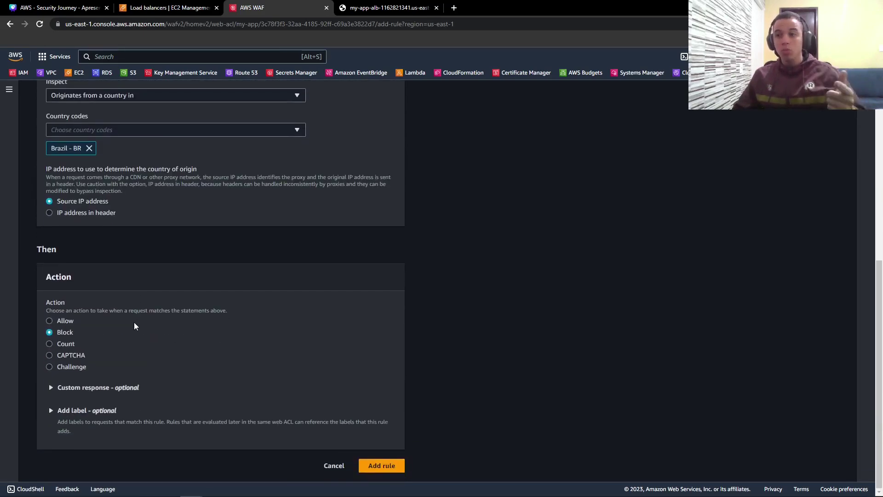
Try the statement with the inspection option Originates from an IP address in
{"action": "scroll", "coordinate": [138, 323], "scroll_direction": "up", "scroll_amount": 3}
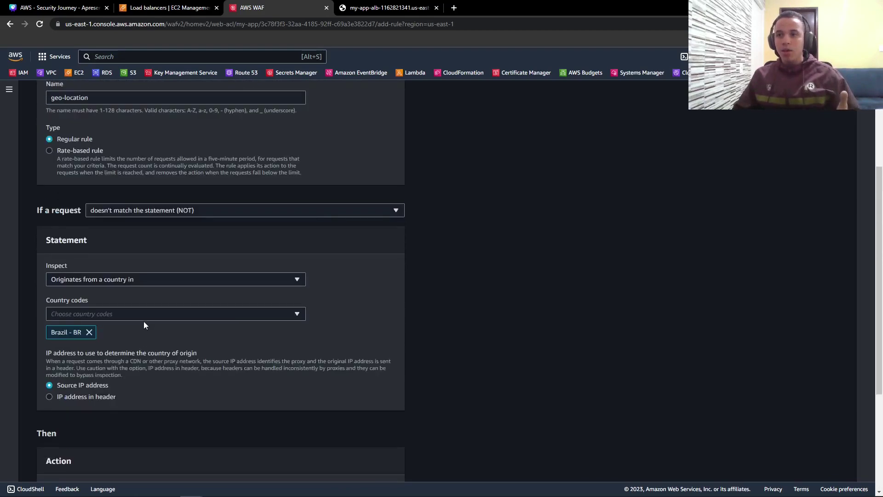
{"action": "left_click", "coordinate": [109, 280]}
{"action": "scroll", "coordinate": [109, 280], "scroll_direction": "up", "scroll_amount": 2}
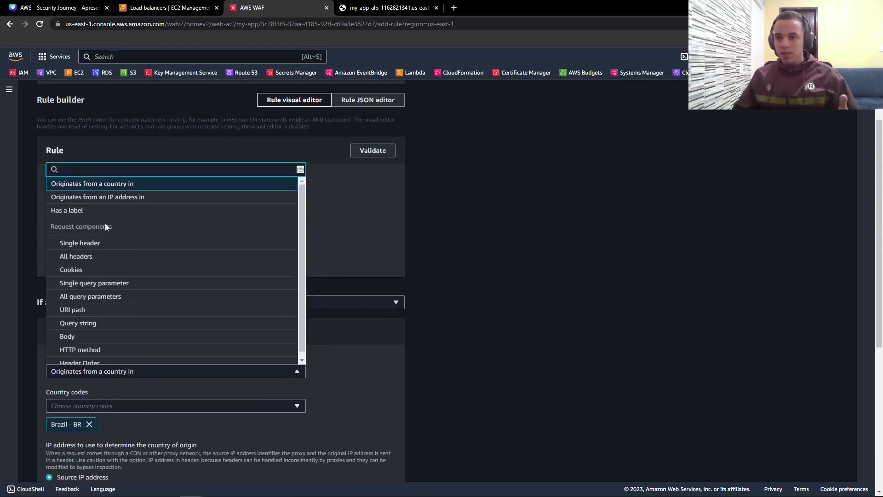
{"action": "left_click", "coordinate": [113, 199]}
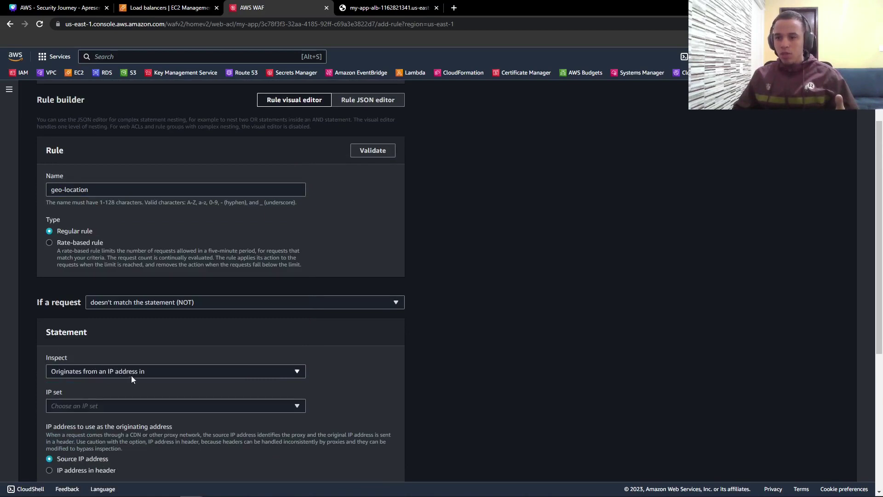
Make the rule block requests that match the statement Originates from a country in Brazil - BR, and add it to the web ACL
{"action": "left_click", "coordinate": [123, 302]}
{"action": "left_click", "coordinate": [123, 316]}
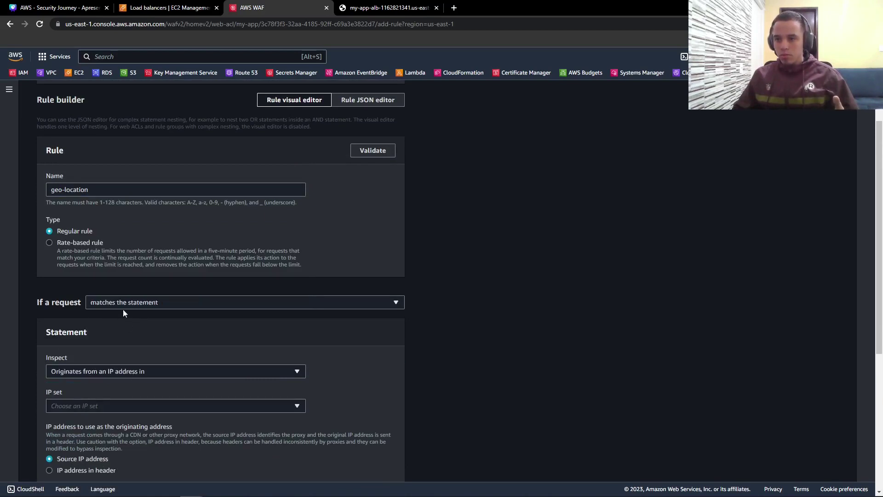
{"action": "left_click", "coordinate": [94, 373]}
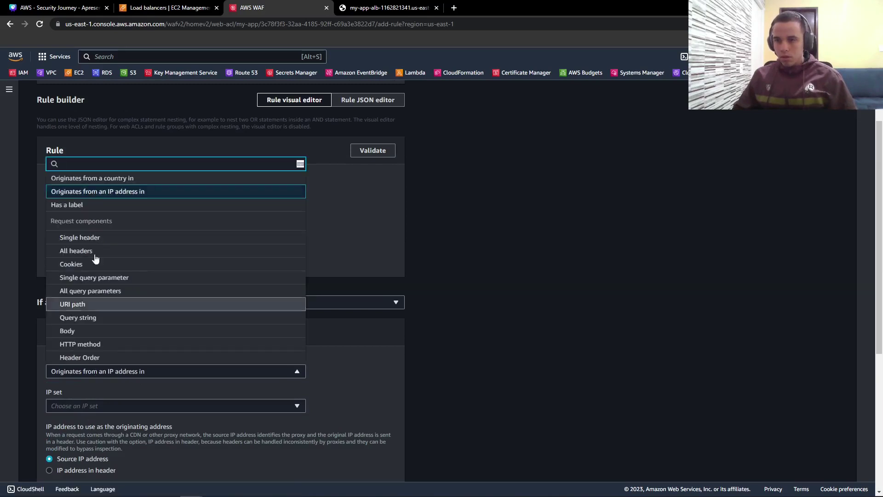
{"action": "left_click", "coordinate": [83, 178]}
{"action": "scroll", "coordinate": [87, 402], "scroll_direction": "down", "scroll_amount": 3}
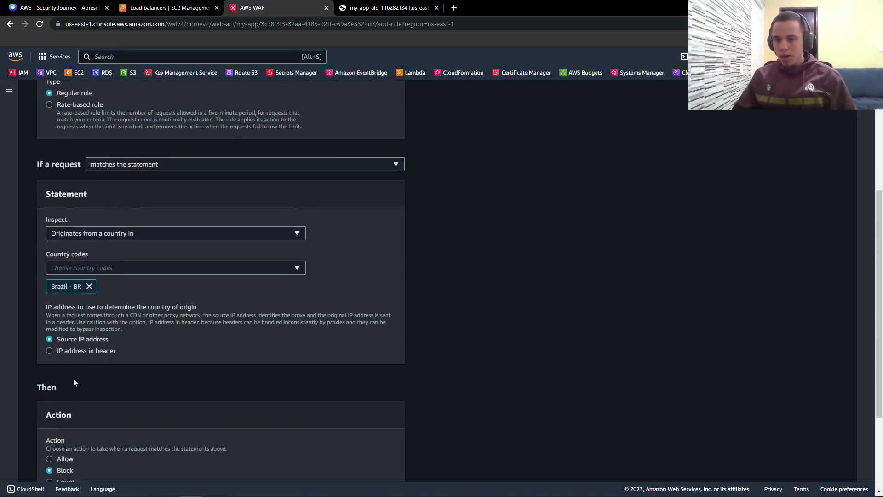
{"action": "scroll", "coordinate": [73, 378], "scroll_direction": "down", "scroll_amount": 3}
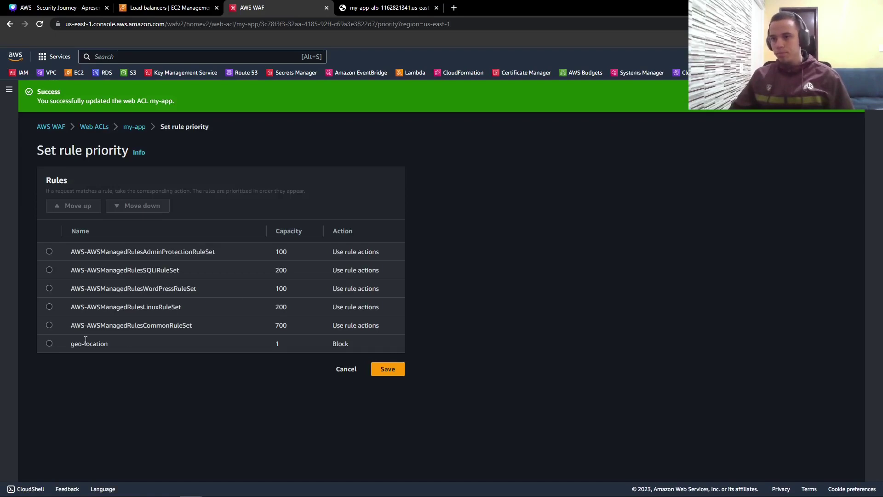
Move the geo-location rule above all the managed rule sets and save the rule priority
{"action": "left_click", "coordinate": [49, 344]}
{"action": "triple_click", "coordinate": [76, 205]}
{"action": "left_click", "coordinate": [75, 205]}
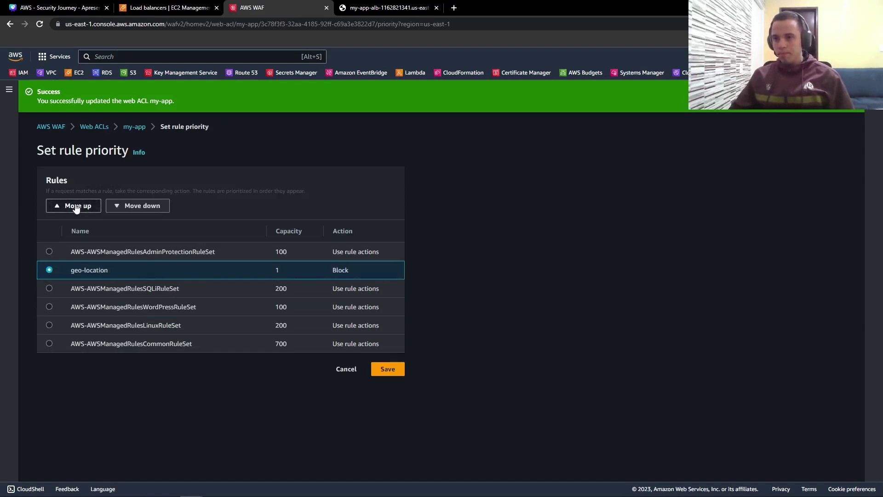
{"action": "left_click", "coordinate": [75, 206]}
{"action": "left_click", "coordinate": [385, 372]}
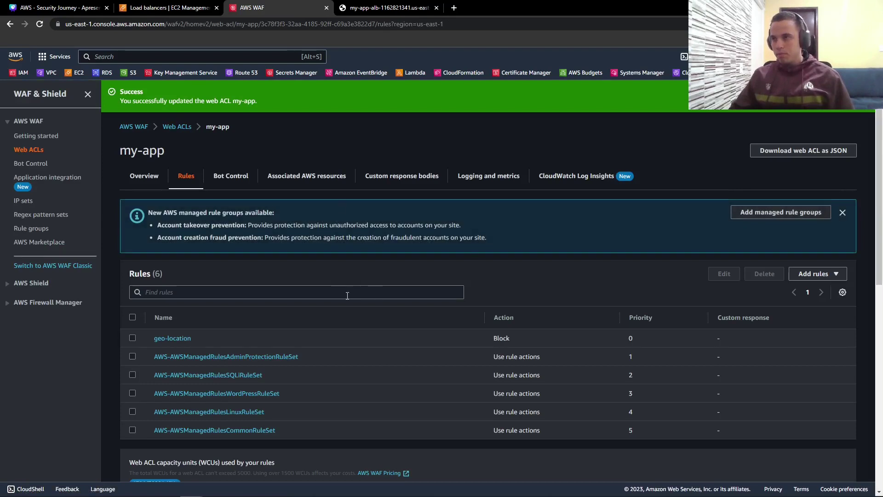
Open the my-app load balancer address in a new Incognito window to test the geo-location block
{"action": "left_click", "coordinate": [389, 7]}
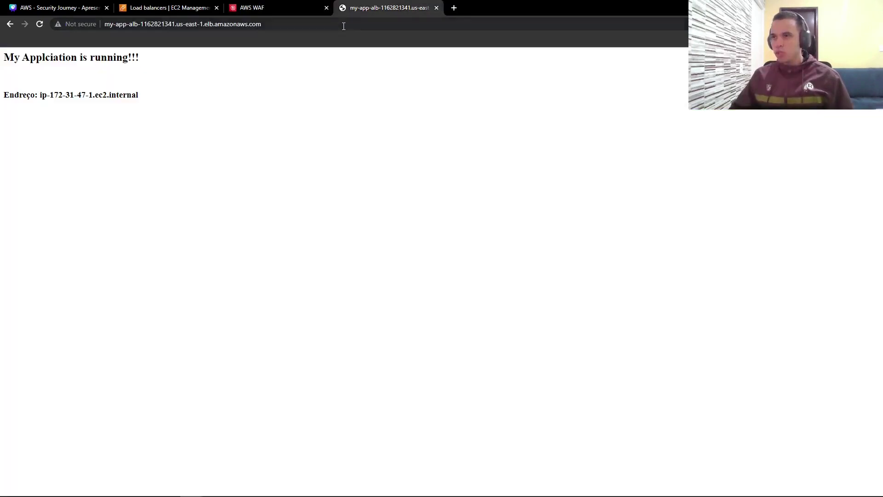
{"action": "left_click", "coordinate": [343, 24]}
{"action": "key", "text": "ctrl+c"}
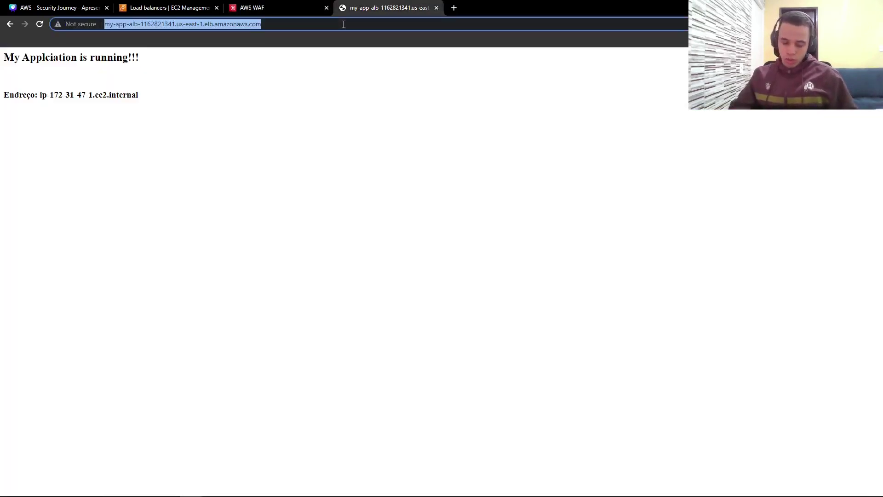
{"action": "key", "text": "ctrl+shift+n"}
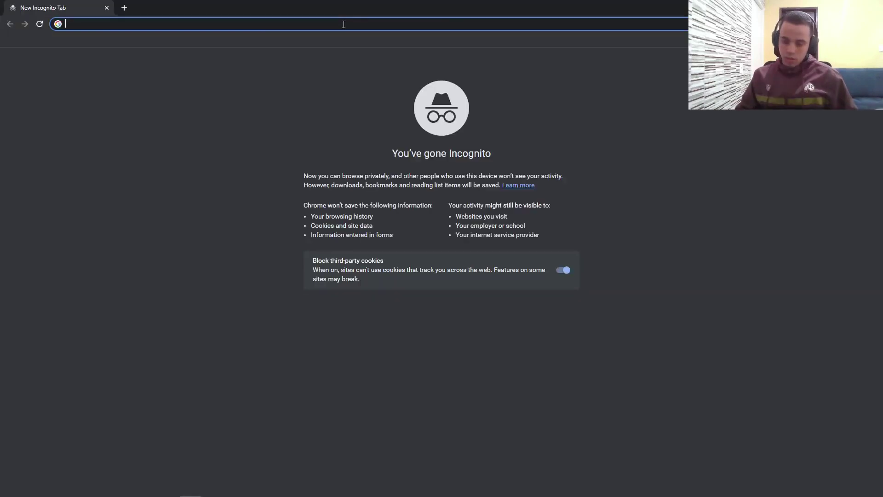
{"action": "key", "text": "ctrl+v"}
{"action": "key", "text": "Return"}
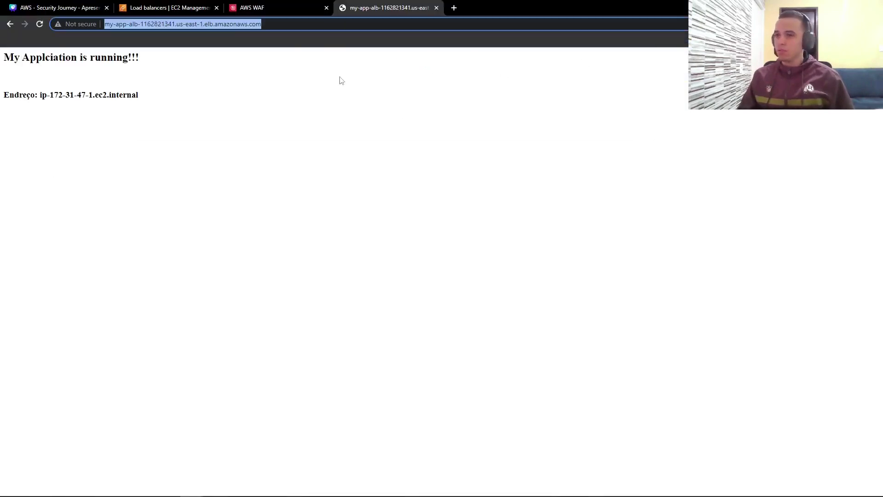
Delete the geo-location rule from the my-app web ACL, confirming with delete
{"action": "key", "text": "ctrl+shift+Tab"}
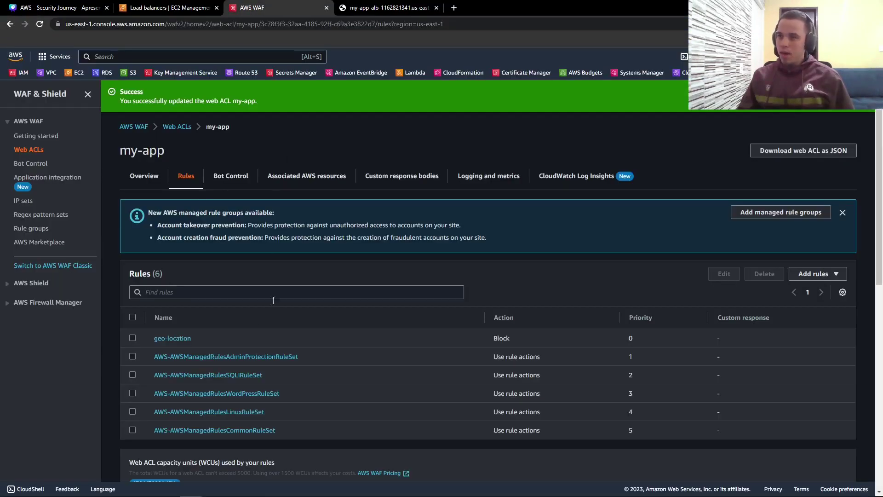
{"action": "left_click", "coordinate": [132, 337]}
{"action": "left_click", "coordinate": [776, 275]}
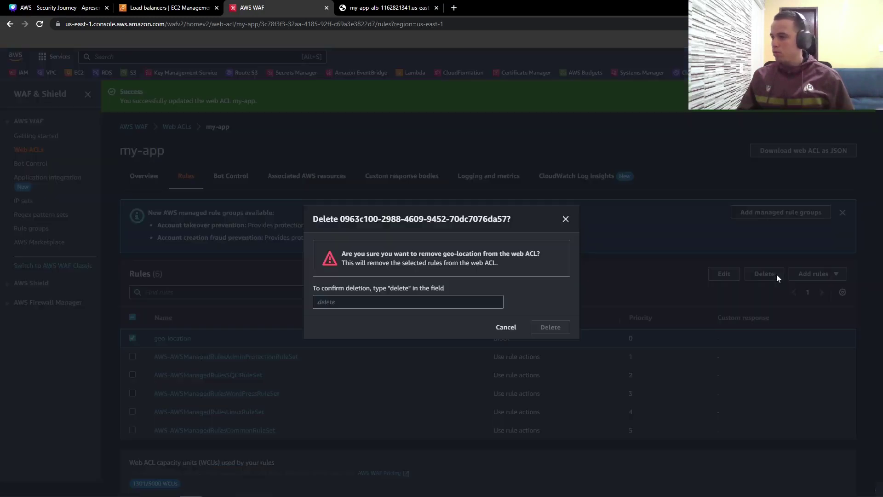
{"action": "left_click", "coordinate": [355, 300]}
{"action": "type", "text": "delete"}
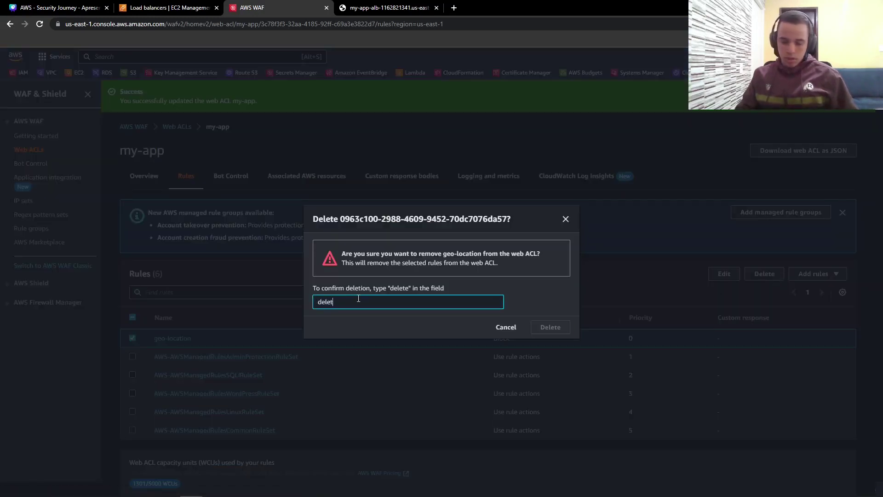
{"action": "key", "text": "Tab"}
{"action": "key", "text": "Tab"}
{"action": "key", "text": "Return"}
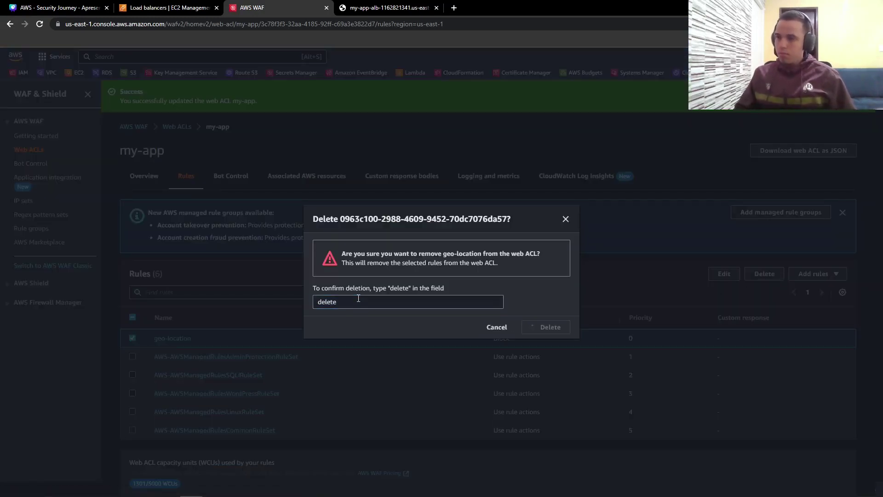
Reload the application in the Incognito window until it loads, and return to the my-app rules in the AWS WAF console
{"action": "key", "text": "alt+Tab"}
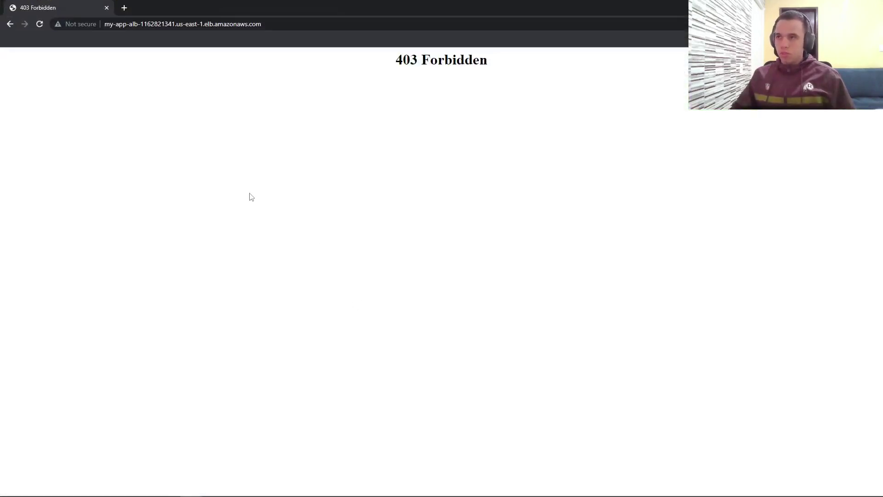
{"action": "key", "text": "F5"}
{"action": "key", "text": "F5"}
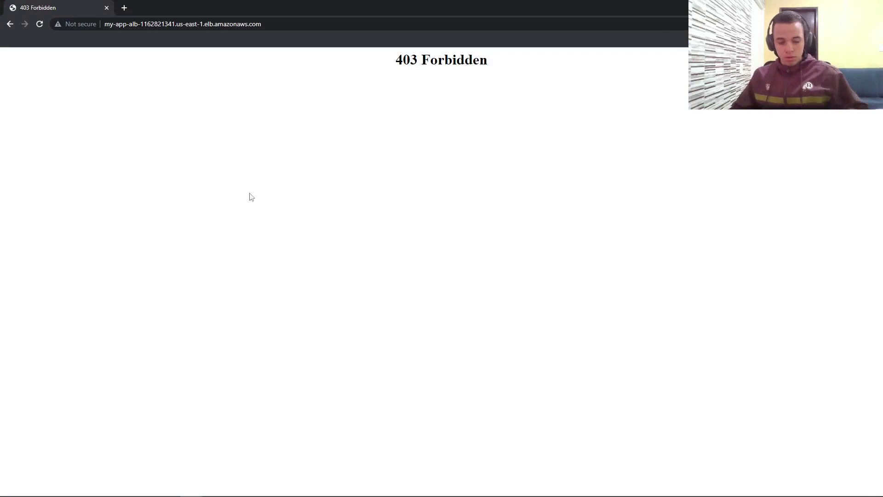
{"action": "key", "text": "F5"}
{"action": "key", "text": "F5"}
{"action": "key", "text": "F5"}
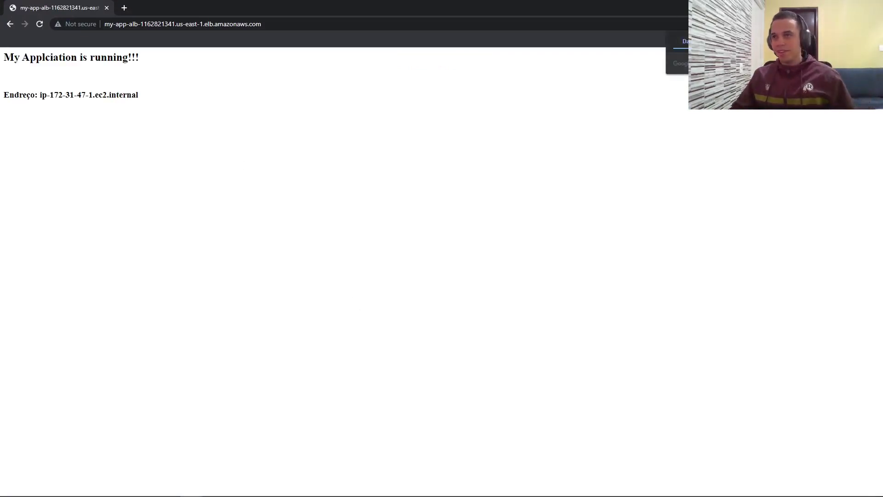
{"action": "key", "text": "alt+Tab"}
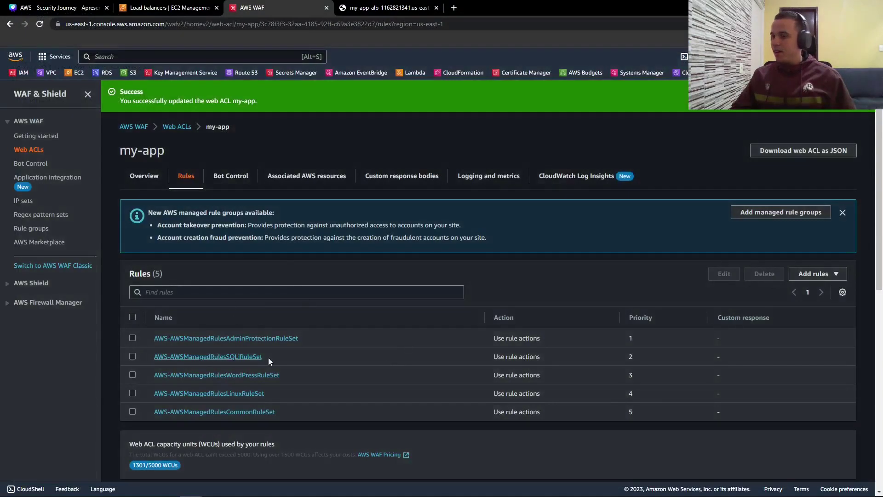
Start a new custom rule in the my-app web ACL using the rule builder and name it captcha
{"action": "left_click", "coordinate": [804, 279]}
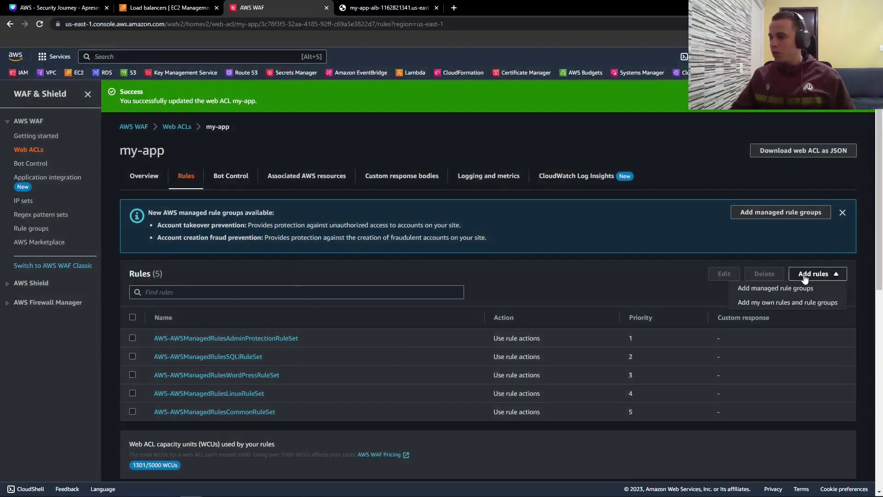
{"action": "left_click", "coordinate": [778, 303]}
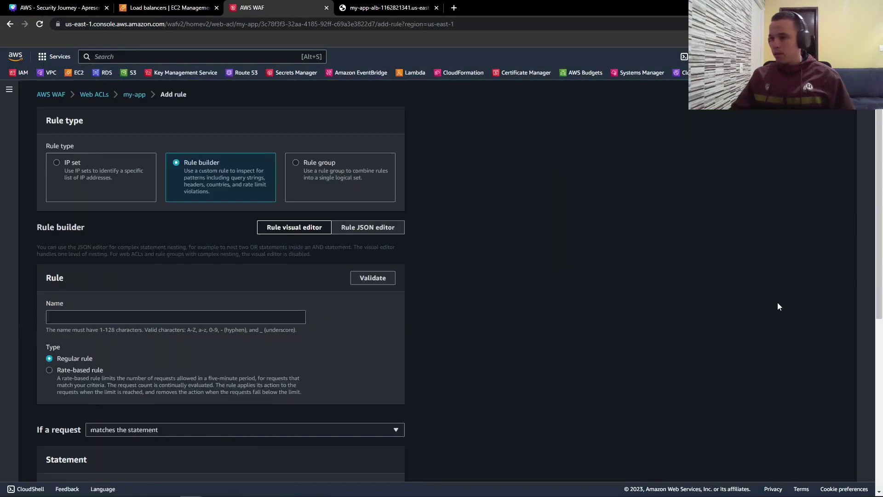
{"action": "left_click", "coordinate": [97, 317]}
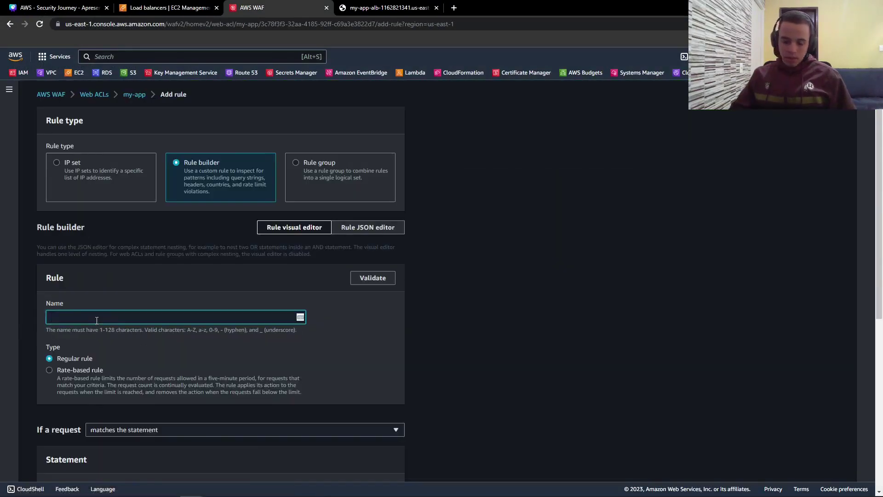
{"action": "type", "text": "captcha"}
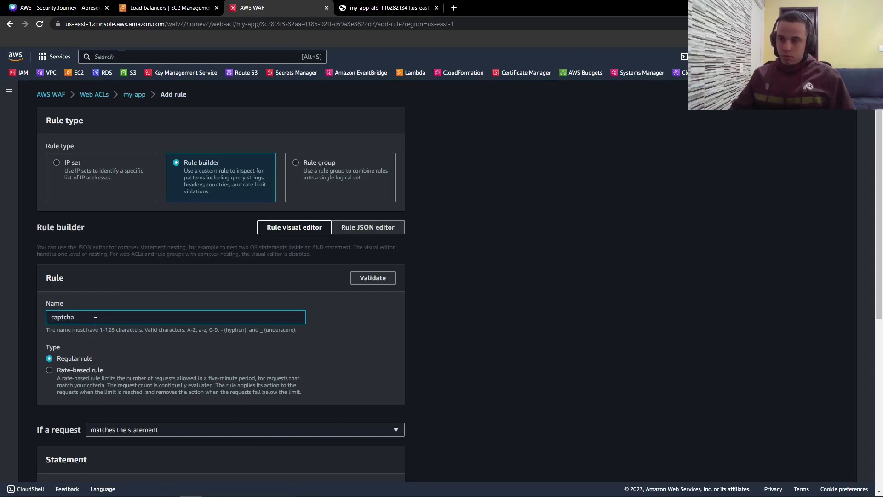
Define the rule statement to inspect the URI path and match when it starts with the string /linux
{"action": "scroll", "coordinate": [113, 300], "scroll_direction": "down", "scroll_amount": 4}
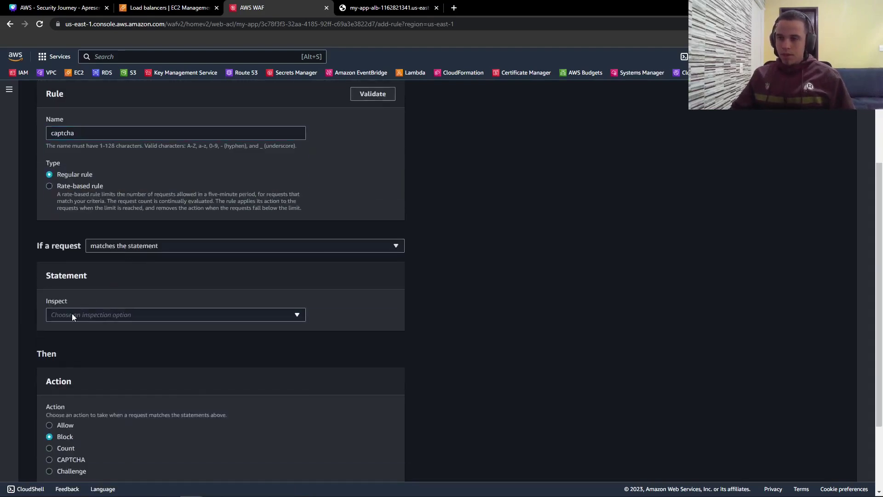
{"action": "left_click", "coordinate": [71, 313]}
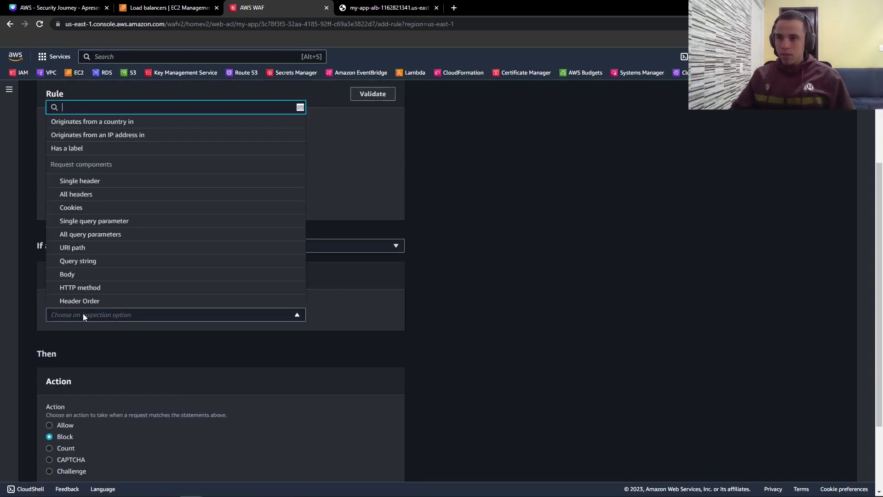
{"action": "left_click", "coordinate": [78, 248]}
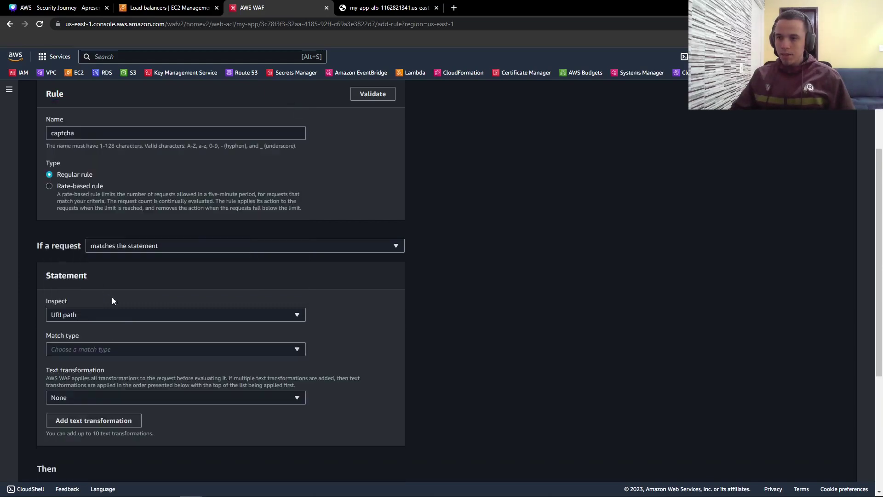
{"action": "left_click", "coordinate": [61, 349]}
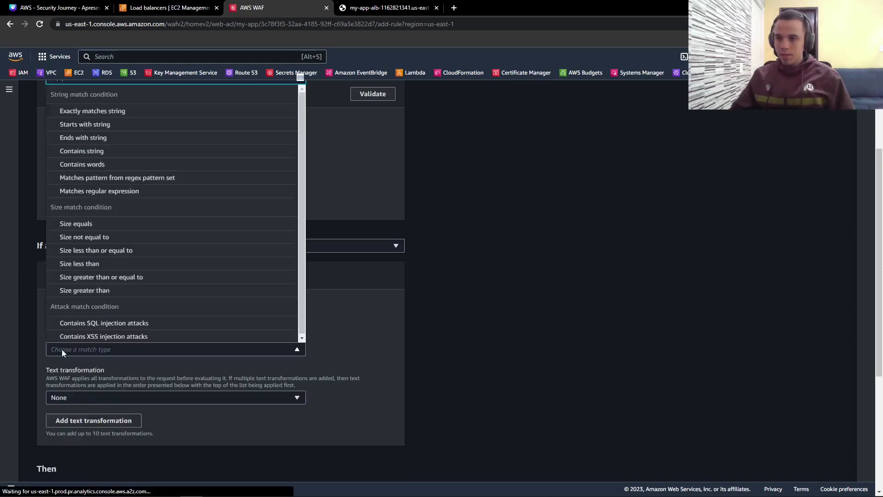
{"action": "left_click", "coordinate": [87, 129]}
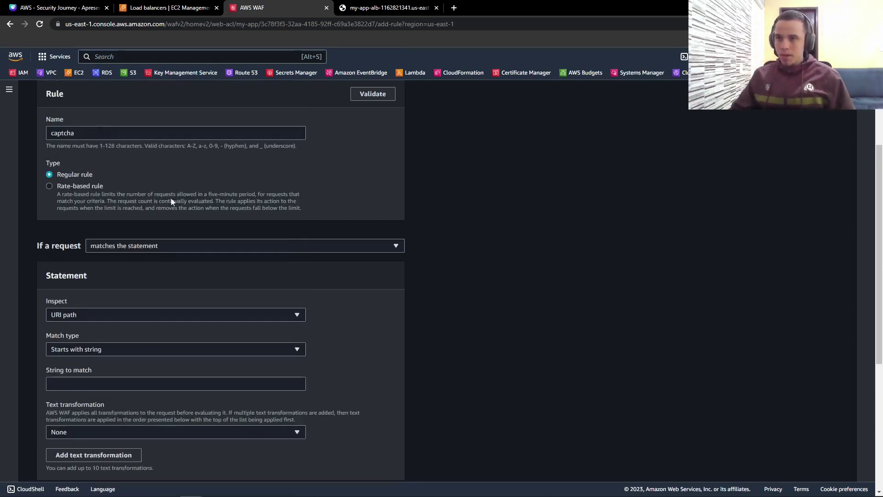
{"action": "left_click", "coordinate": [71, 383]}
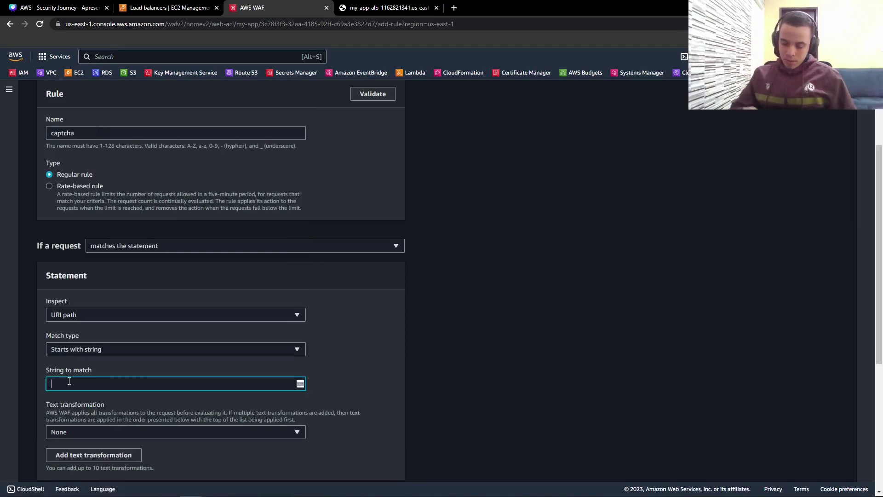
{"action": "type", "text": "/l"}
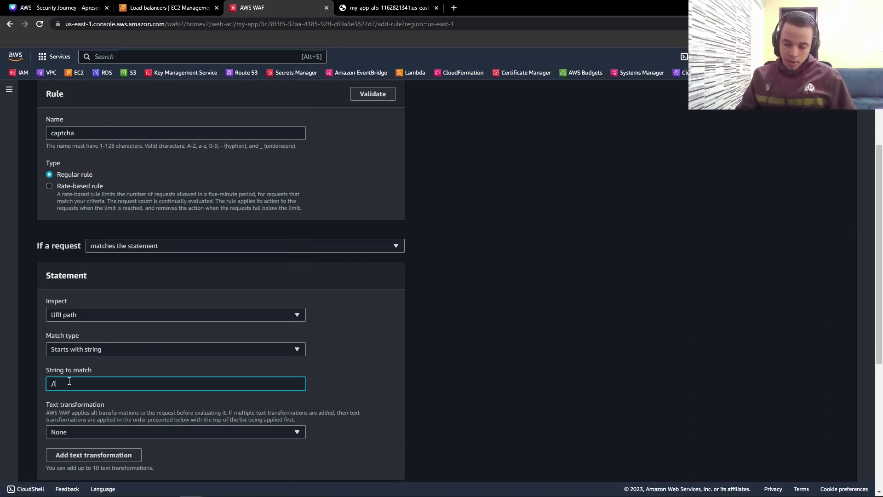
{"action": "type", "text": "inux"}
Set the captcha rule's action to CAPTCHA
{"action": "scroll", "coordinate": [133, 385], "scroll_direction": "down", "scroll_amount": 1}
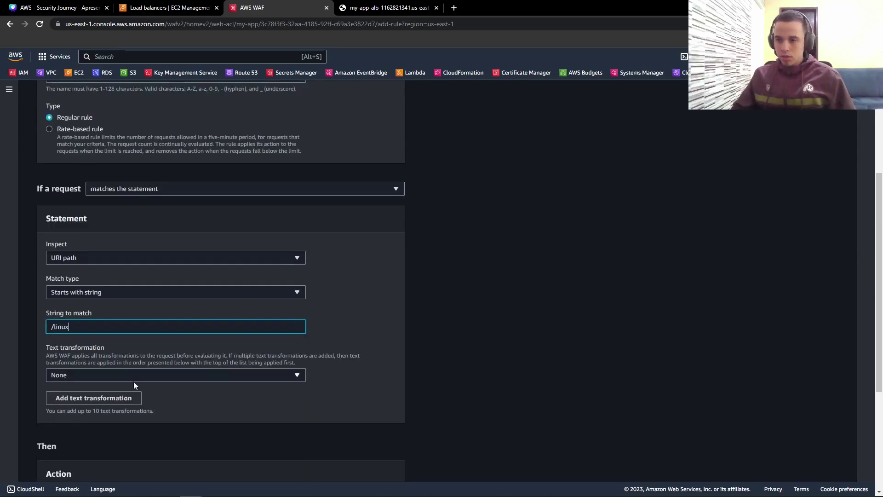
{"action": "scroll", "coordinate": [133, 384], "scroll_direction": "down", "scroll_amount": 3}
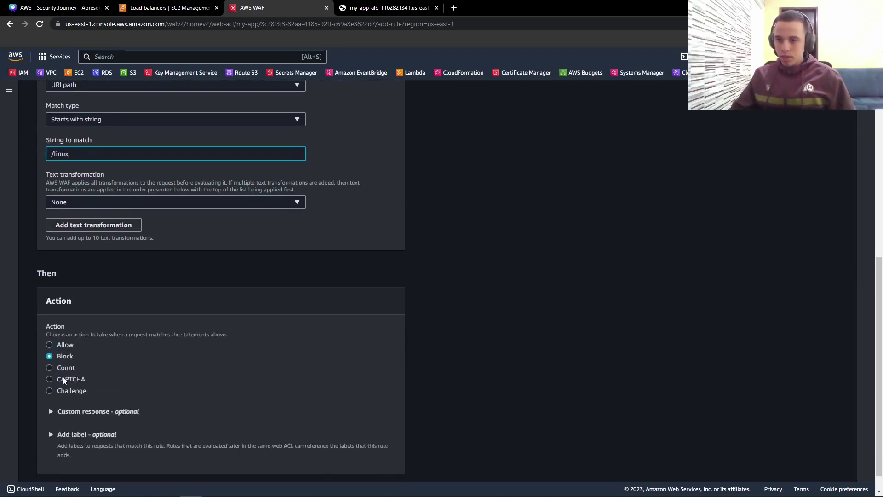
{"action": "left_click", "coordinate": [64, 380]}
{"action": "scroll", "coordinate": [206, 371], "scroll_direction": "down", "scroll_amount": 3}
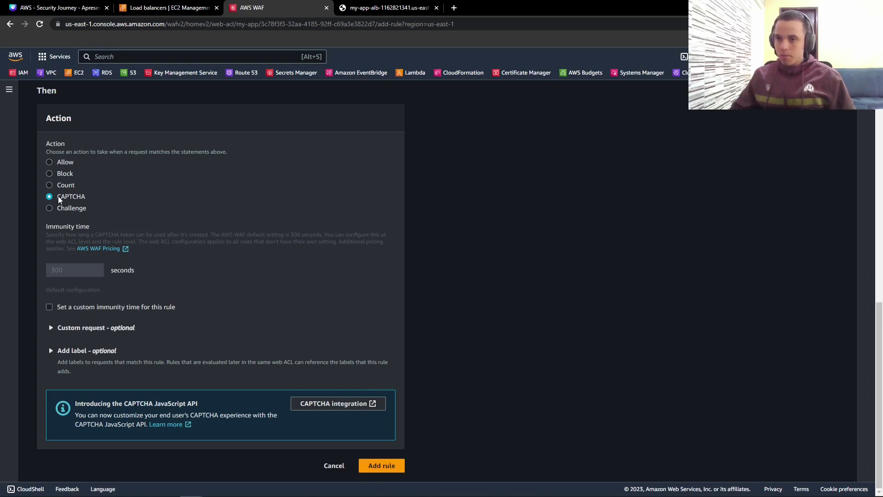
Switch the rule action to Block to inspect its custom response and label options, and return it to CAPTCHA
{"action": "left_click", "coordinate": [61, 174]}
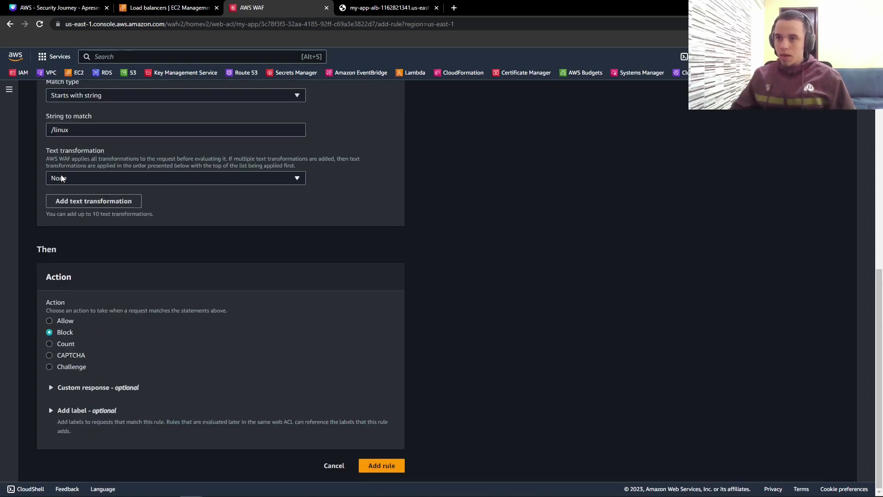
{"action": "left_click", "coordinate": [76, 388]}
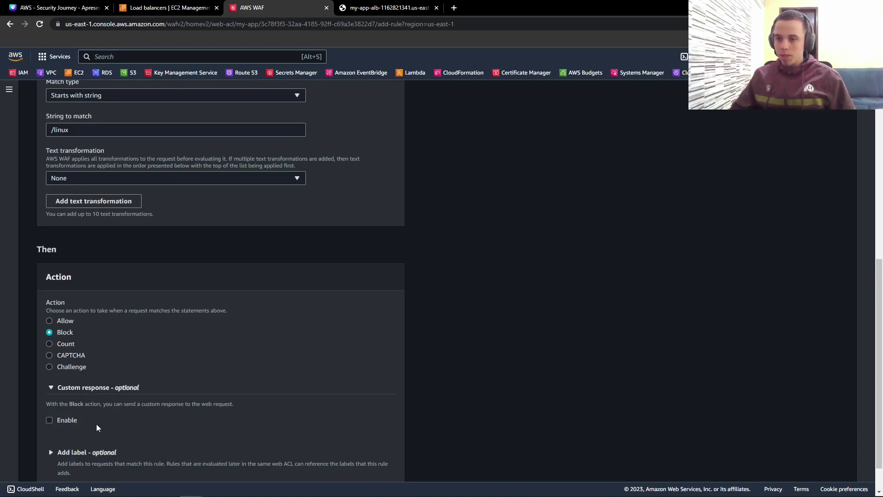
{"action": "scroll", "coordinate": [103, 412], "scroll_direction": "down", "scroll_amount": 1}
{"action": "left_click", "coordinate": [69, 411]}
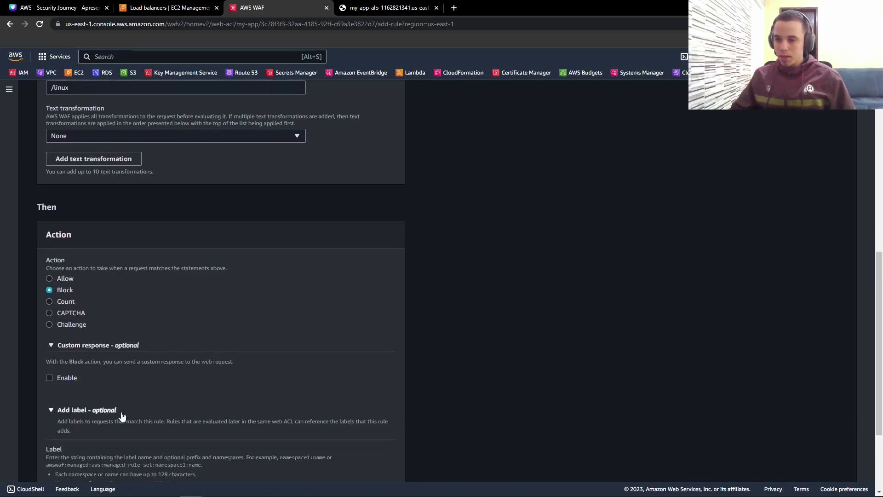
{"action": "scroll", "coordinate": [122, 416], "scroll_direction": "down", "scroll_amount": 3}
{"action": "left_click", "coordinate": [115, 405]}
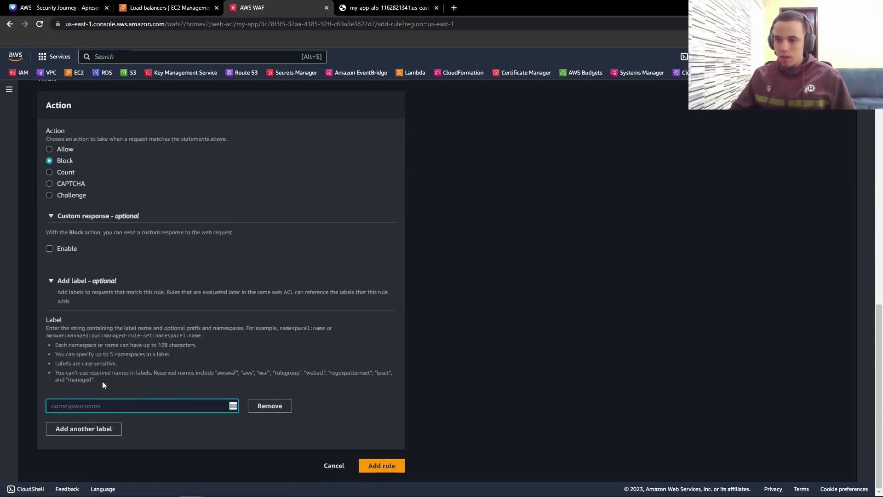
{"action": "scroll", "coordinate": [102, 381], "scroll_direction": "up", "scroll_amount": 3}
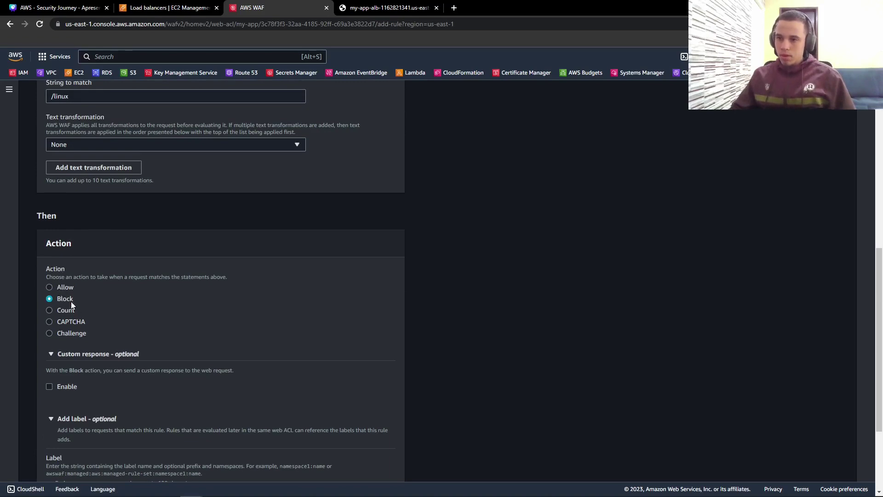
{"action": "left_click", "coordinate": [68, 322]}
Review the captcha rule's settings, add it to the my-app web ACL and save the rule priority
{"action": "scroll", "coordinate": [143, 236], "scroll_direction": "up", "scroll_amount": 9}
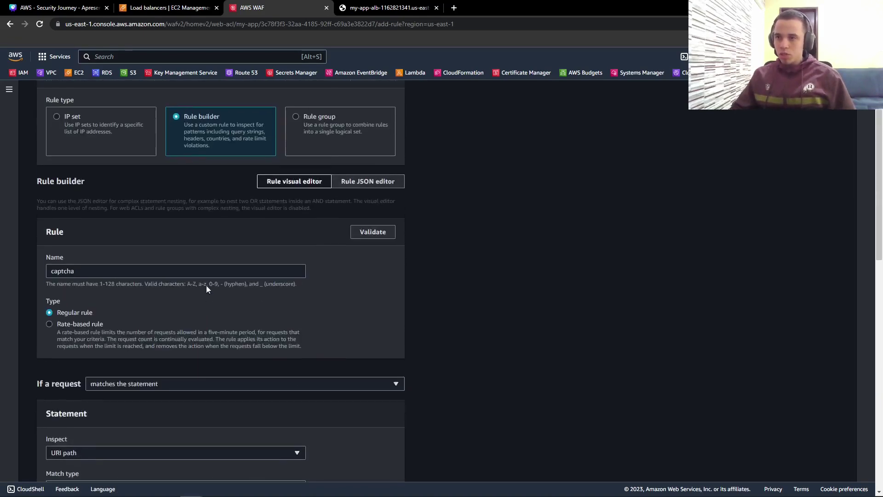
{"action": "scroll", "coordinate": [206, 285], "scroll_direction": "up", "scroll_amount": 1}
{"action": "left_click_drag", "start_coordinate": [78, 317], "coordinate": [34, 311]}
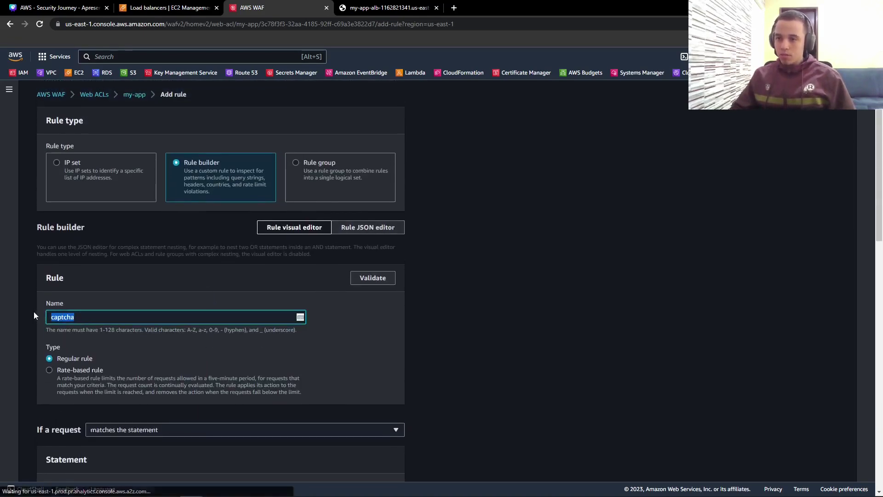
{"action": "scroll", "coordinate": [115, 312], "scroll_direction": "down", "scroll_amount": 2}
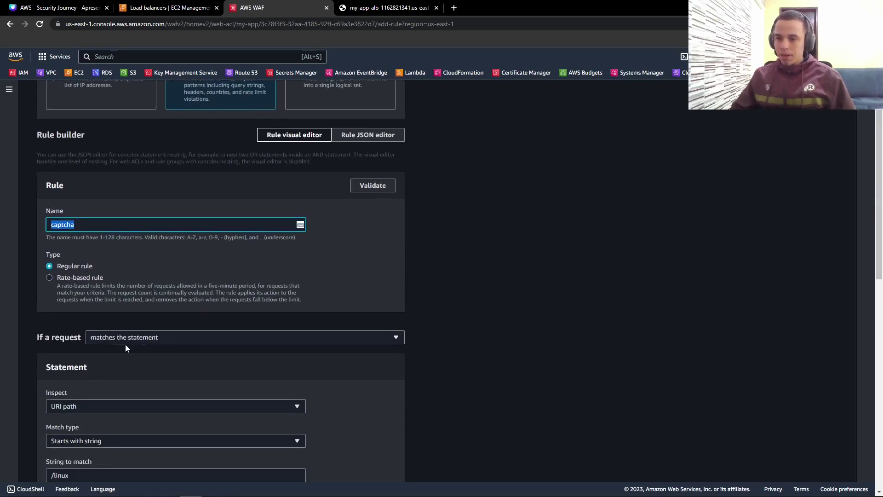
{"action": "scroll", "coordinate": [125, 348], "scroll_direction": "down", "scroll_amount": 3}
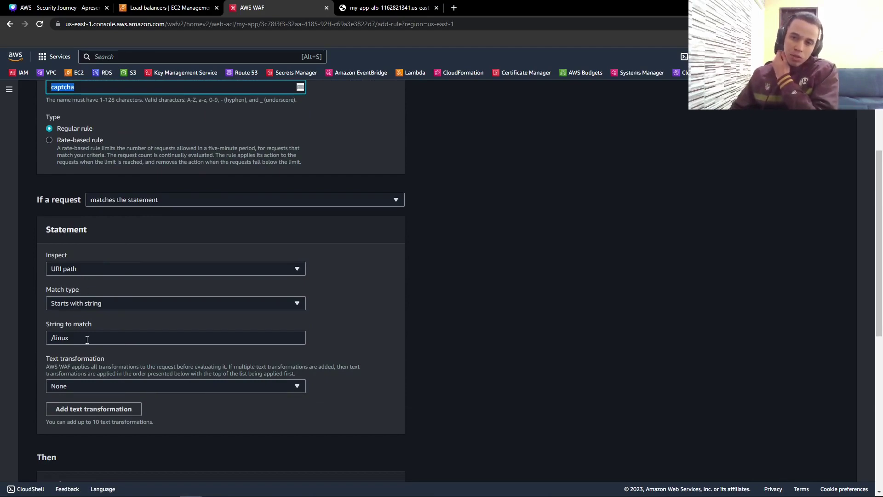
{"action": "scroll", "coordinate": [111, 345], "scroll_direction": "down", "scroll_amount": 5}
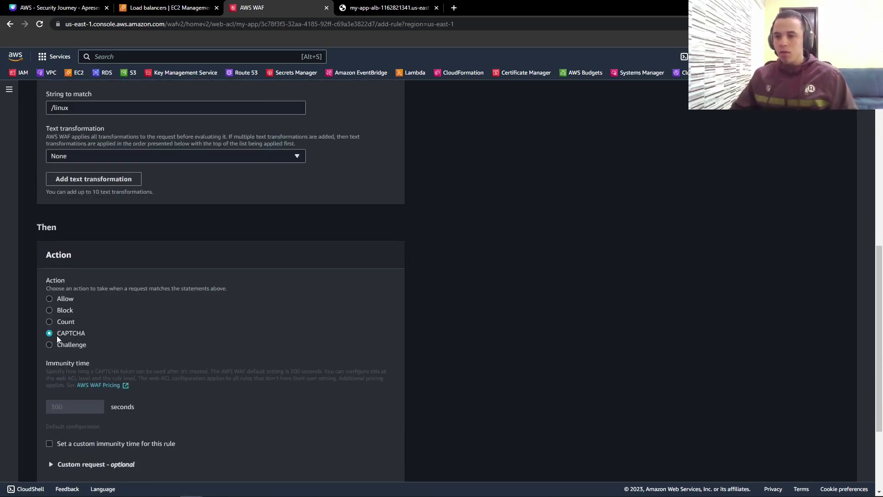
{"action": "scroll", "coordinate": [321, 406], "scroll_direction": "down", "scroll_amount": 3}
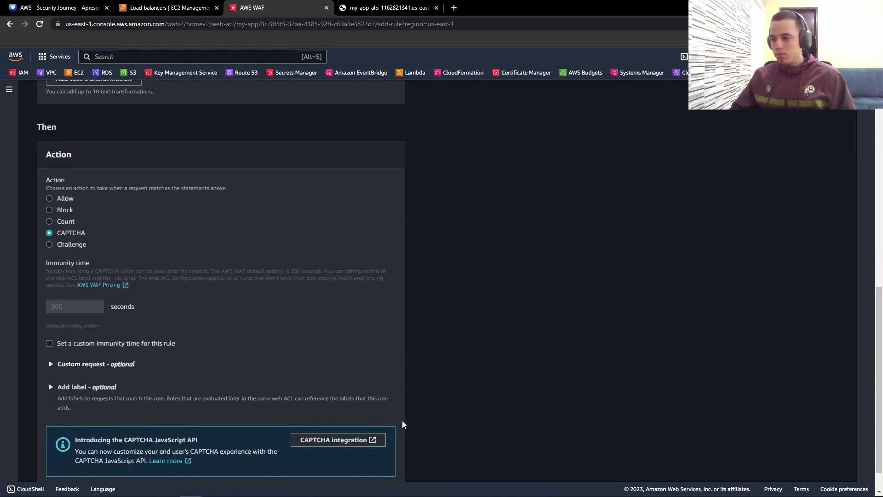
{"action": "left_click", "coordinate": [392, 466]}
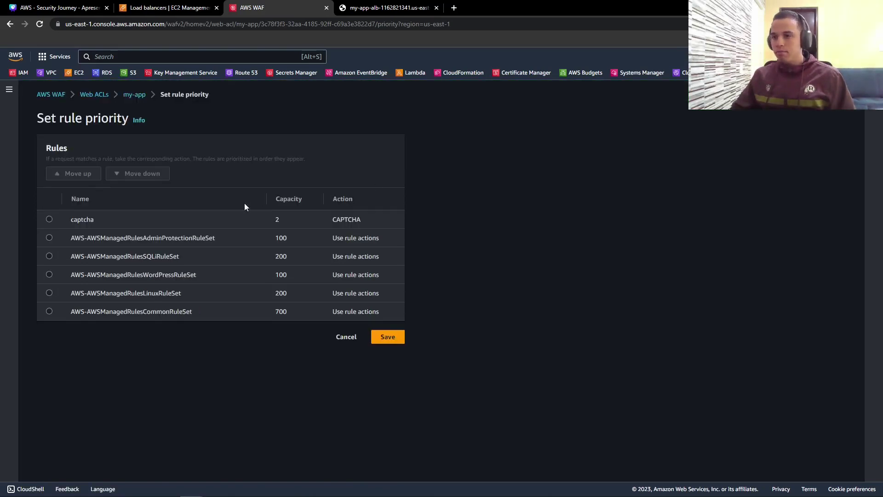
{"action": "left_click", "coordinate": [388, 336]}
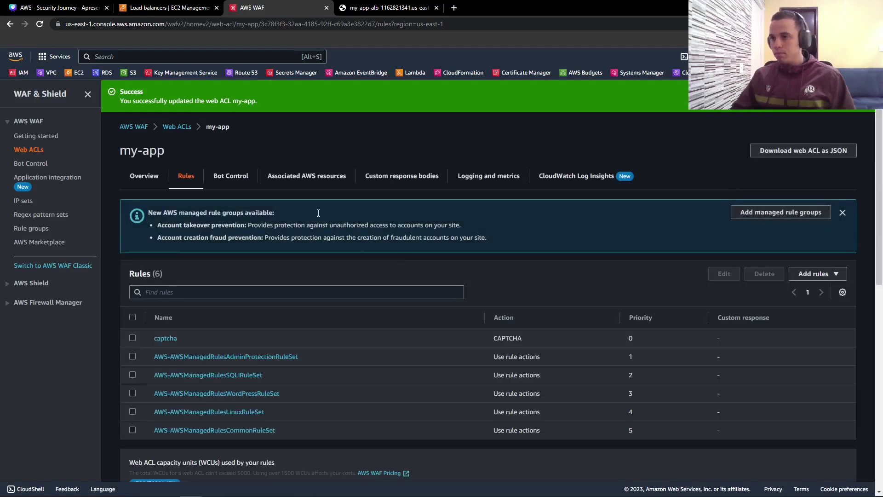
Open the /linux path of the my-app load balancer address in a new Incognito window to test the captcha rule
{"action": "left_click", "coordinate": [386, 8]}
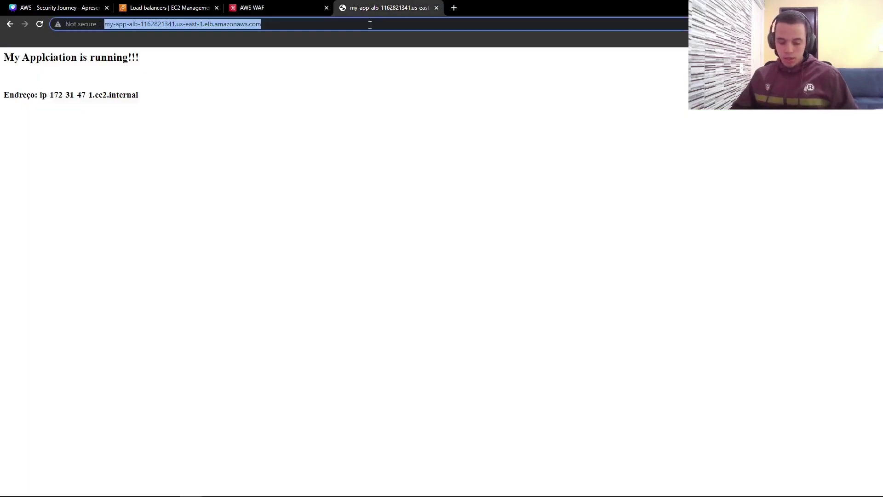
{"action": "key", "text": "ctrl+shift+n"}
{"action": "type", "text": "http://my-app-alb-1162821341.us-east-1.elb.amazonaws.com/"}
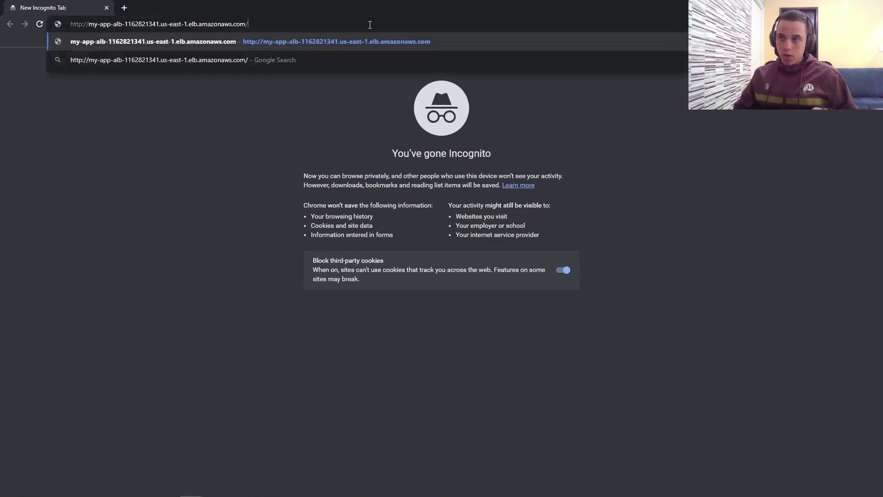
{"action": "type", "text": "linux"}
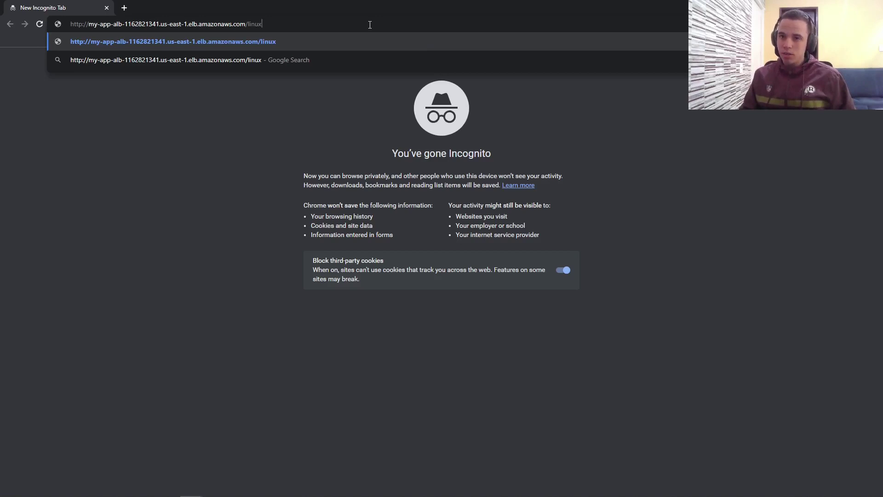
{"action": "key", "text": "Return"}
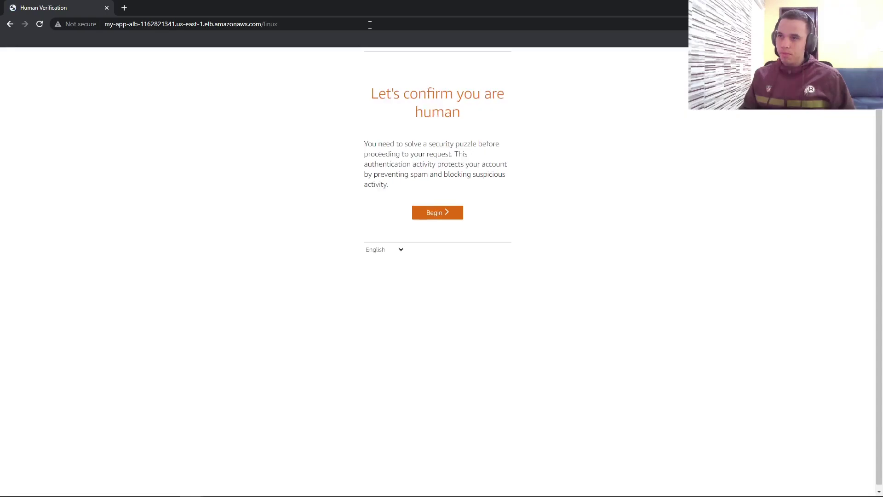
Begin the human verification and submit an answer to the first car-path puzzle
{"action": "left_click", "coordinate": [439, 222]}
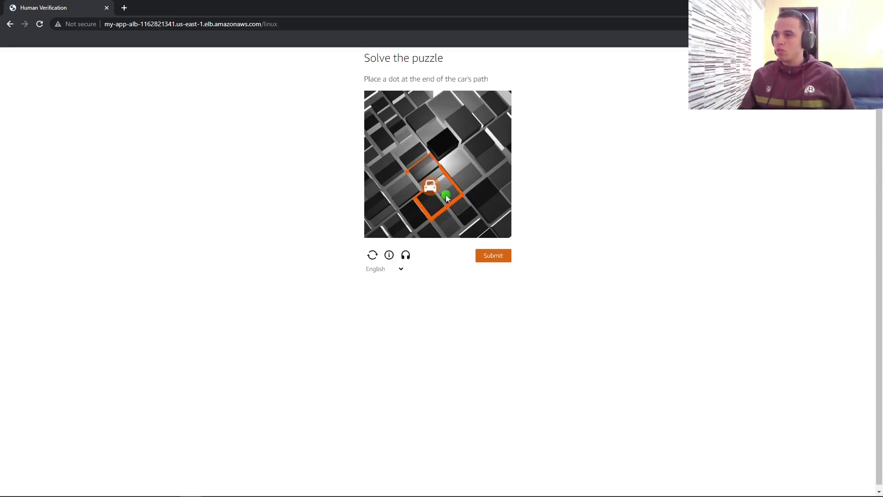
{"action": "left_click", "coordinate": [440, 203]}
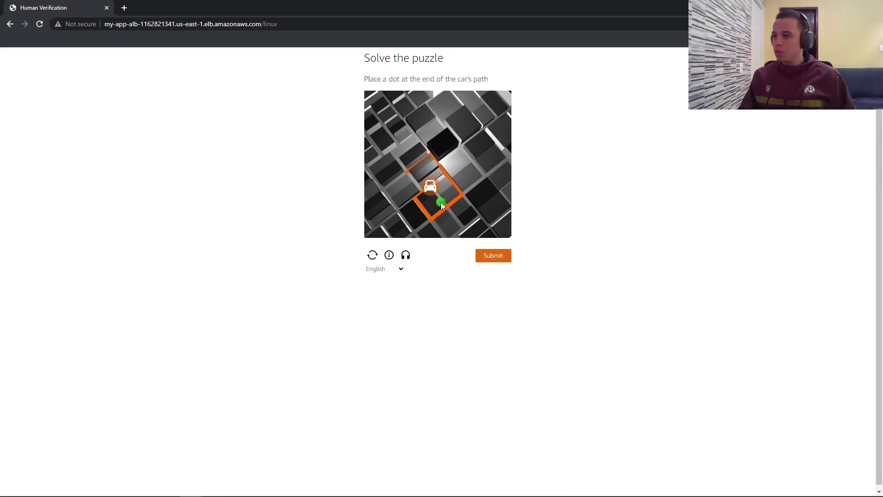
{"action": "left_click", "coordinate": [440, 189]}
{"action": "left_click", "coordinate": [434, 187]}
{"action": "left_click", "coordinate": [492, 256]}
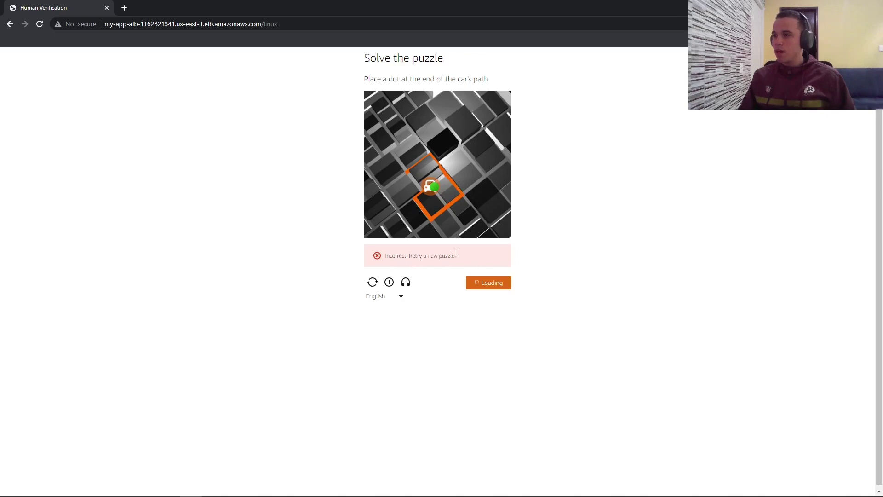
Try to pass the verification with further car-path puzzles, marking path ends and requesting a different puzzle
{"action": "left_click", "coordinate": [438, 208]}
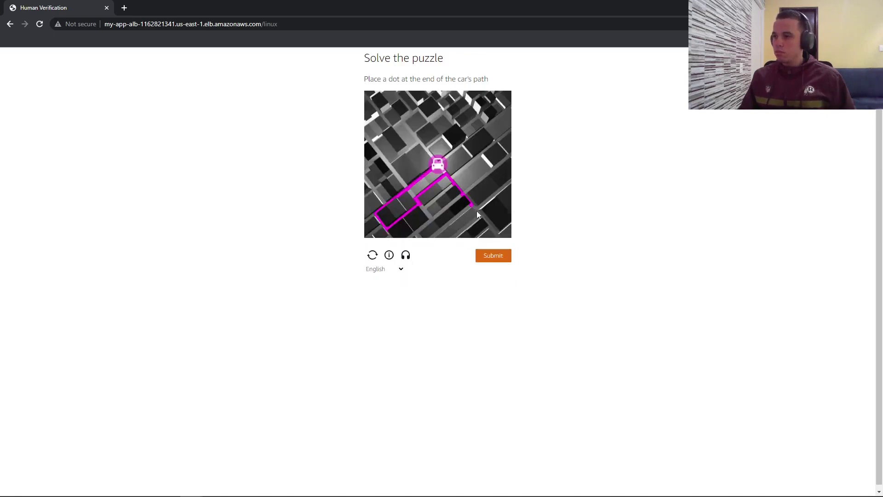
{"action": "left_click", "coordinate": [447, 176]}
{"action": "left_click", "coordinate": [426, 183]}
{"action": "left_click", "coordinate": [372, 255]}
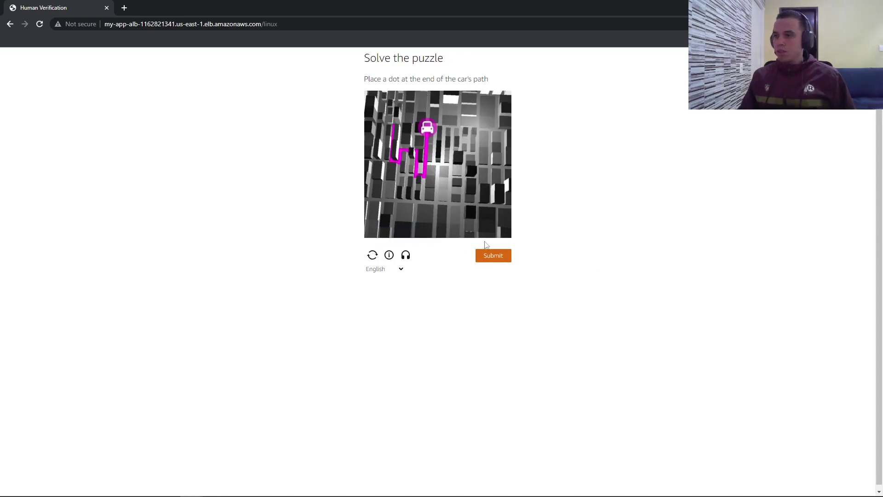
{"action": "left_click", "coordinate": [489, 258]}
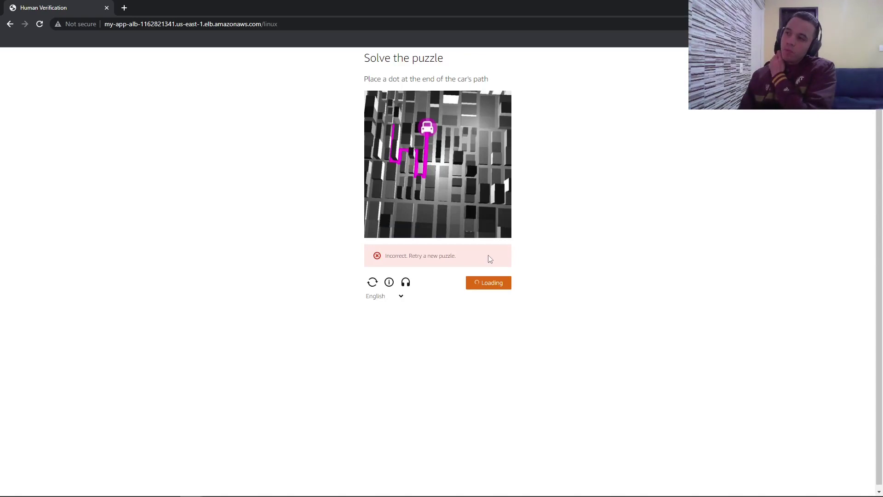
{"action": "left_click", "coordinate": [394, 125]}
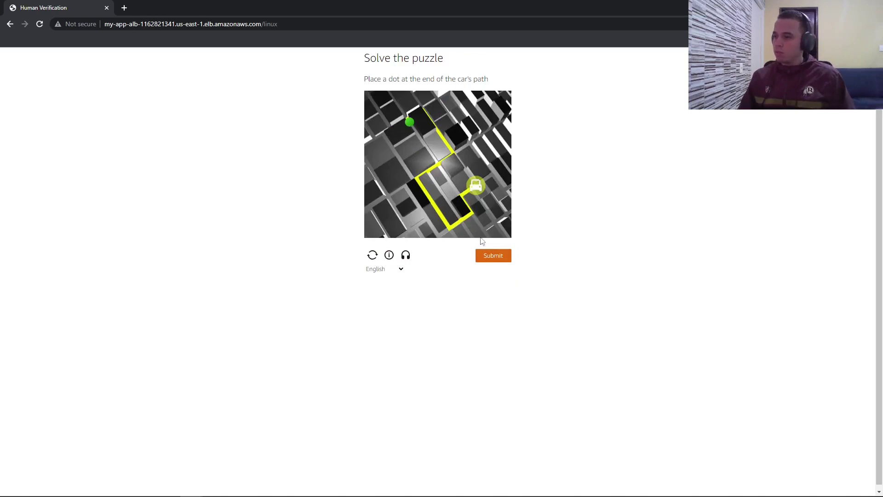
{"action": "left_click", "coordinate": [488, 260]}
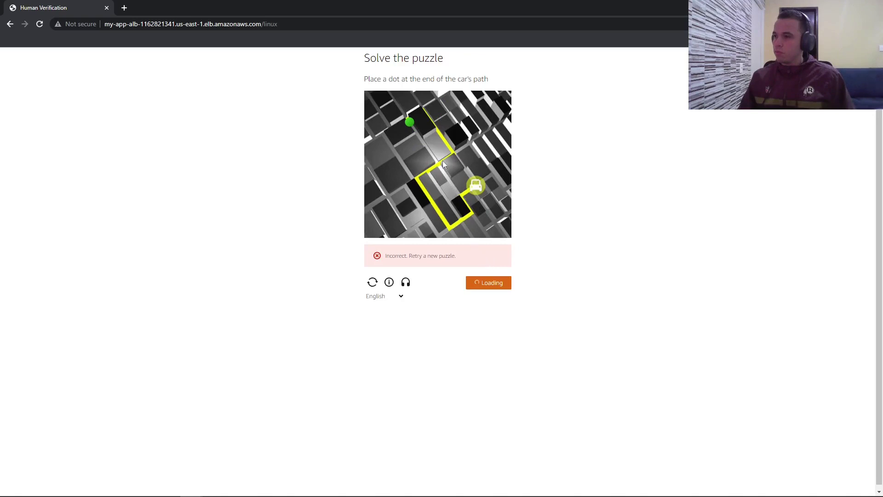
Mark the end of the car's orange path, submit the answer and examine the /linux page that opens
{"action": "double_click", "coordinate": [368, 80]}
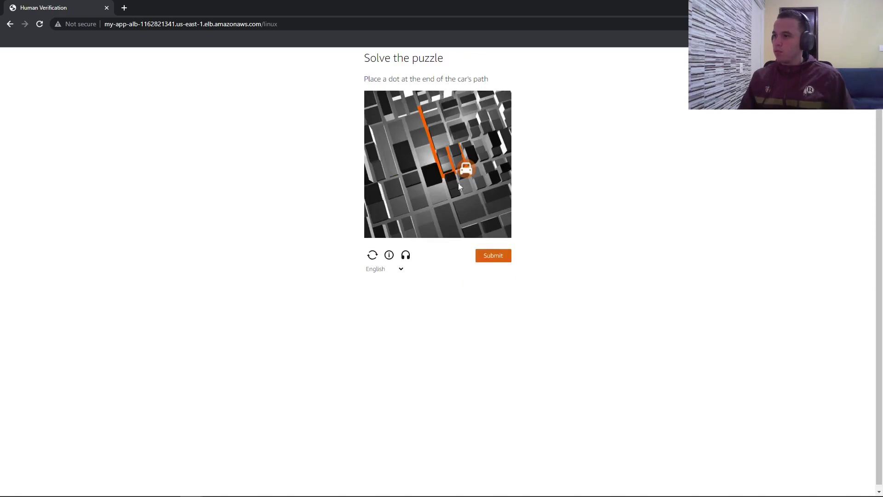
{"action": "left_click", "coordinate": [418, 108]}
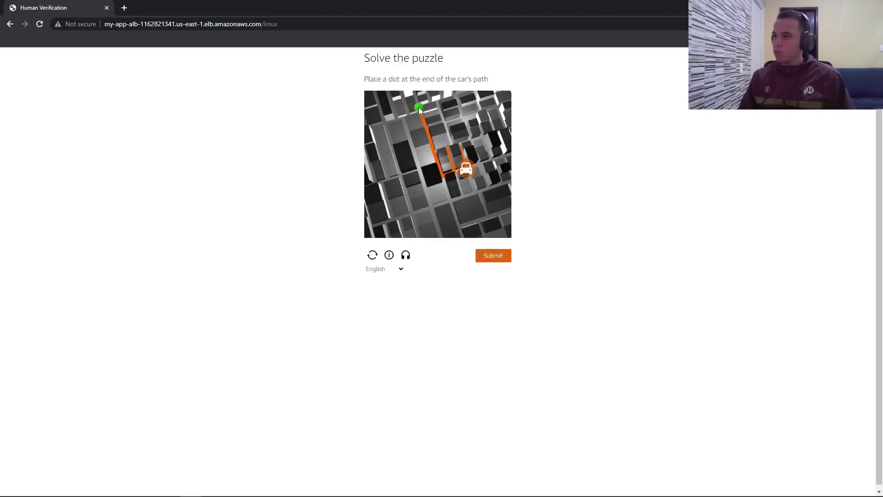
{"action": "left_click", "coordinate": [496, 257]}
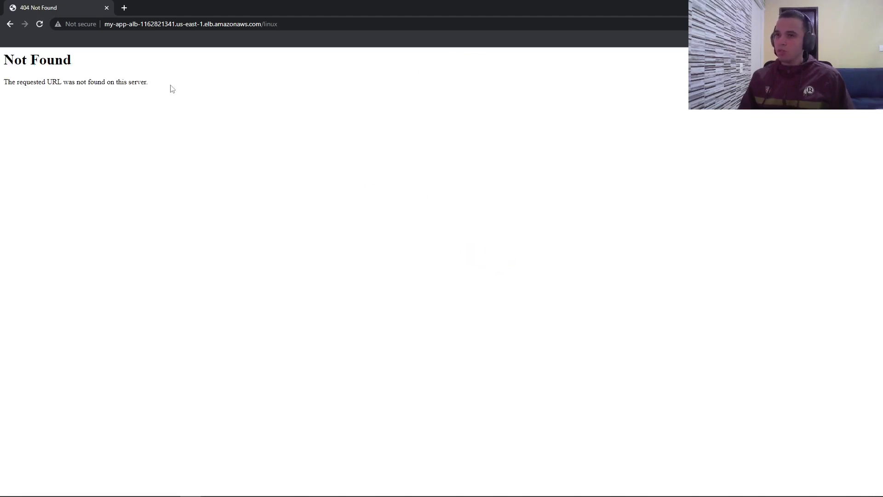
{"action": "left_click_drag", "start_coordinate": [203, 89], "coordinate": [2, 62]}
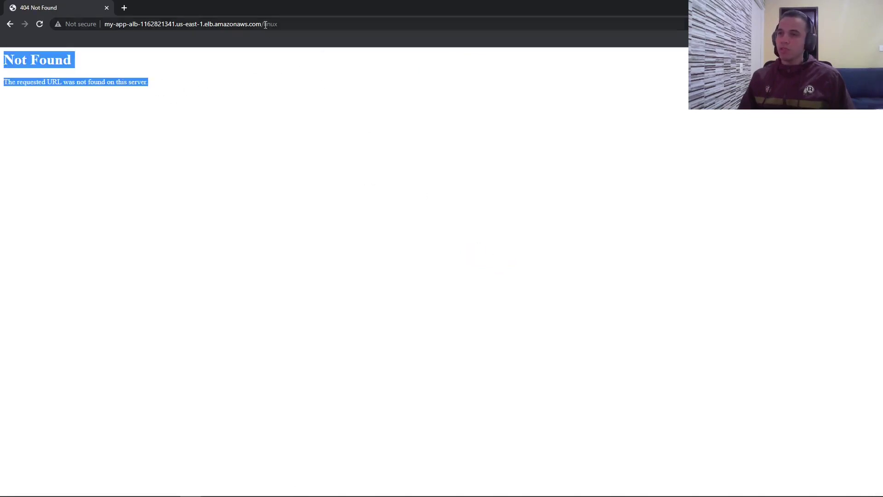
{"action": "mouse_move", "coordinate": [265, 24]}
{"action": "left_mouse_down"}
{"action": "mouse_move", "coordinate": [314, 24]}
{"action": "mouse_move", "coordinate": [253, 24]}
{"action": "mouse_move", "coordinate": [262, 23]}
{"action": "left_mouse_up"}
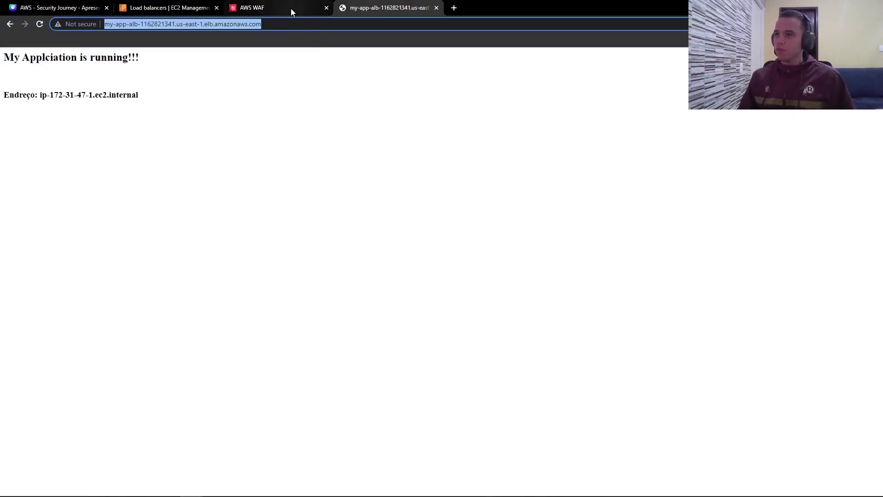
Return to the my-app web ACL in AWS WAF and delete the captcha rule, confirming with "delete"
{"action": "left_click", "coordinate": [290, 8]}
{"action": "left_click", "coordinate": [133, 338]}
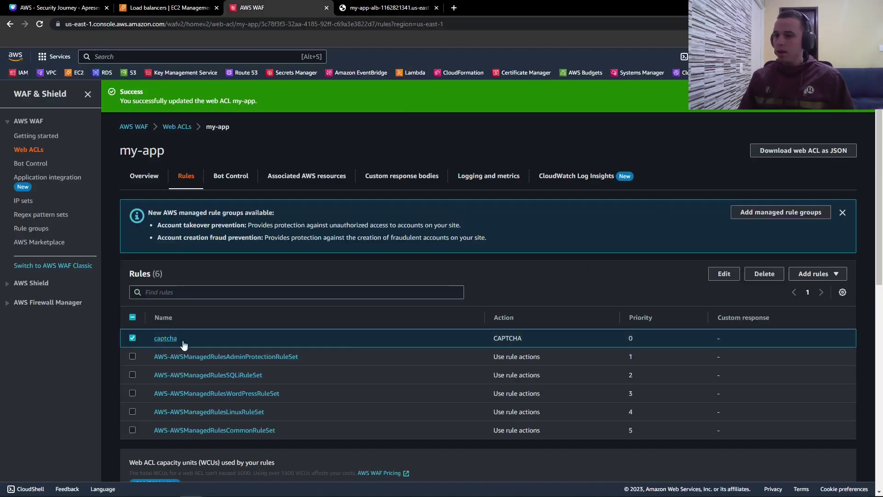
{"action": "left_click", "coordinate": [763, 275]}
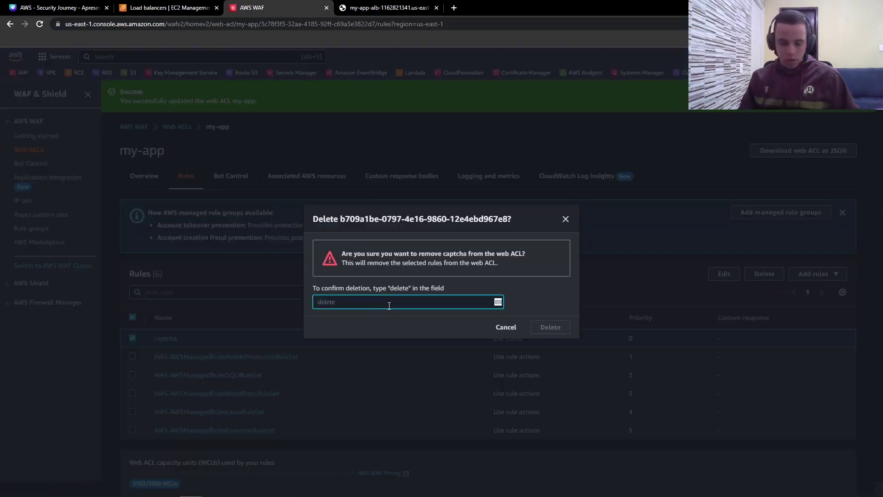
{"action": "type", "text": "delete"}
{"action": "key", "text": "Tab"}
{"action": "key", "text": "Return"}
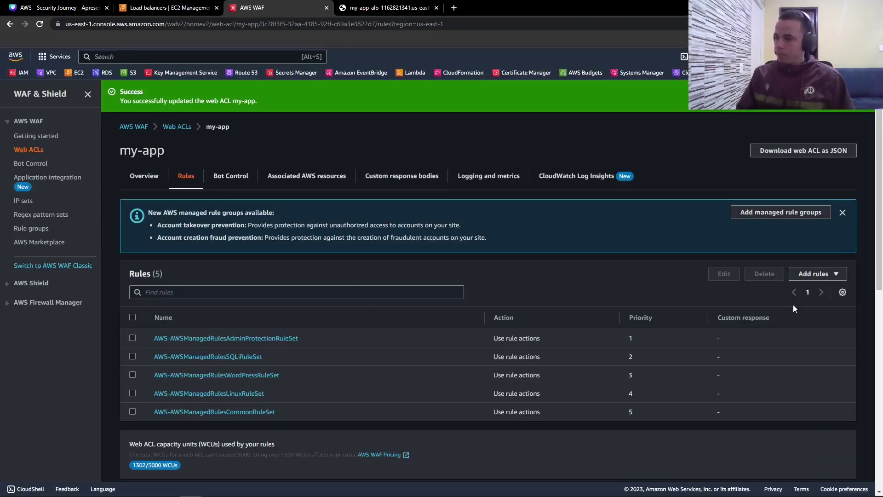
Start a custom rule for the my-app web ACL and name it "block country"
{"action": "left_click", "coordinate": [813, 274]}
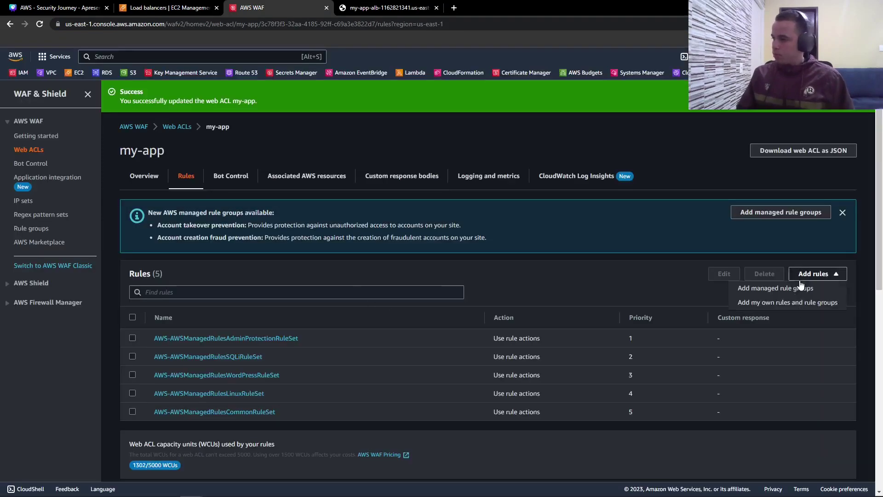
{"action": "left_click", "coordinate": [771, 301]}
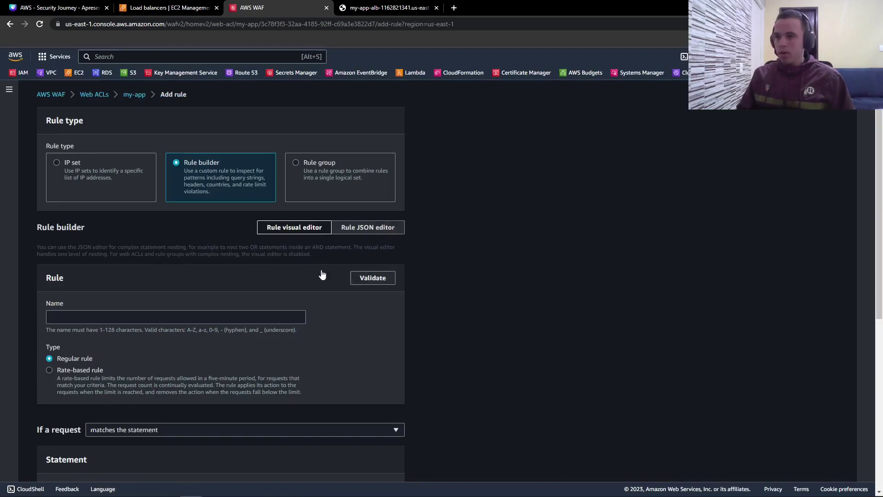
{"action": "scroll", "coordinate": [106, 292], "scroll_direction": "down", "scroll_amount": 2}
{"action": "scroll", "coordinate": [106, 296], "scroll_direction": "down", "scroll_amount": 1}
{"action": "left_click", "coordinate": [87, 181]}
{"action": "type", "text": "block"}
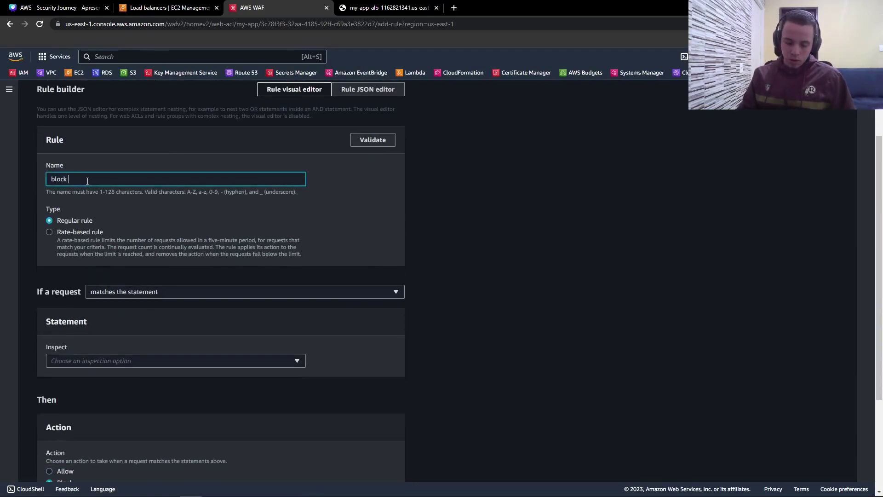
{"action": "type", "text": " count"}
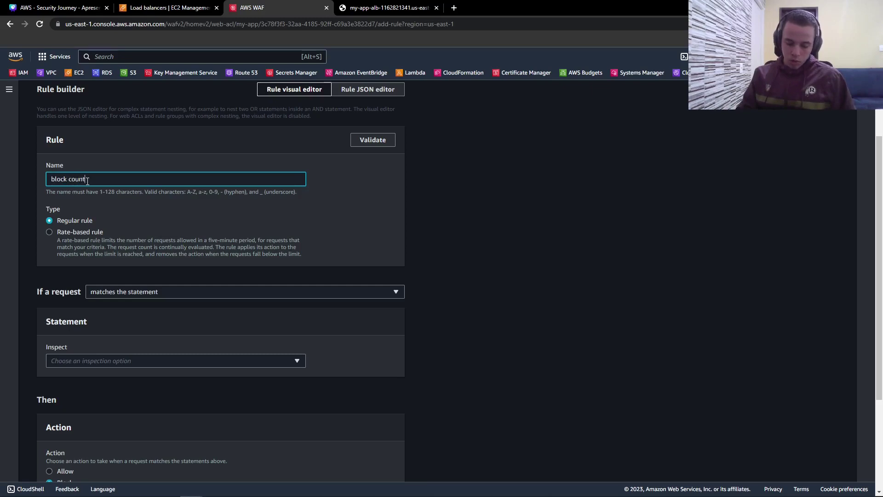
{"action": "type", "text": "ry"}
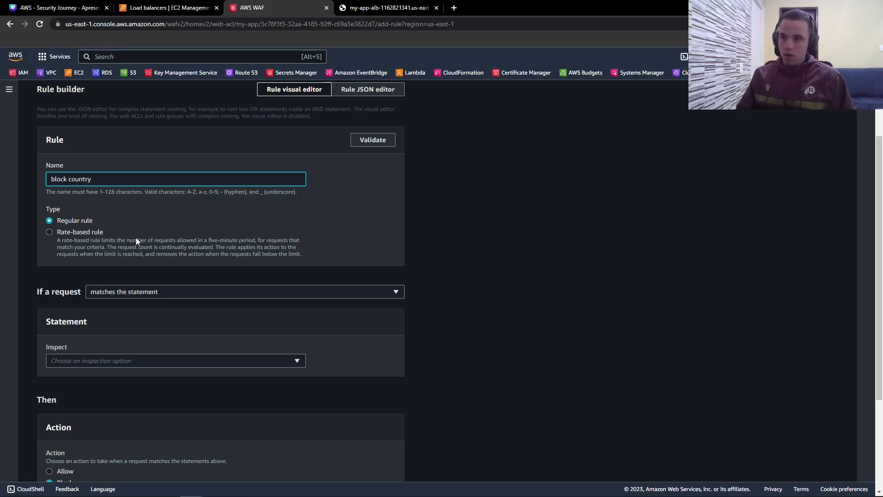
Set the block country rule's request condition to "doesn't match the statement (NOT)"
{"action": "scroll", "coordinate": [136, 237], "scroll_direction": "down", "scroll_amount": 2}
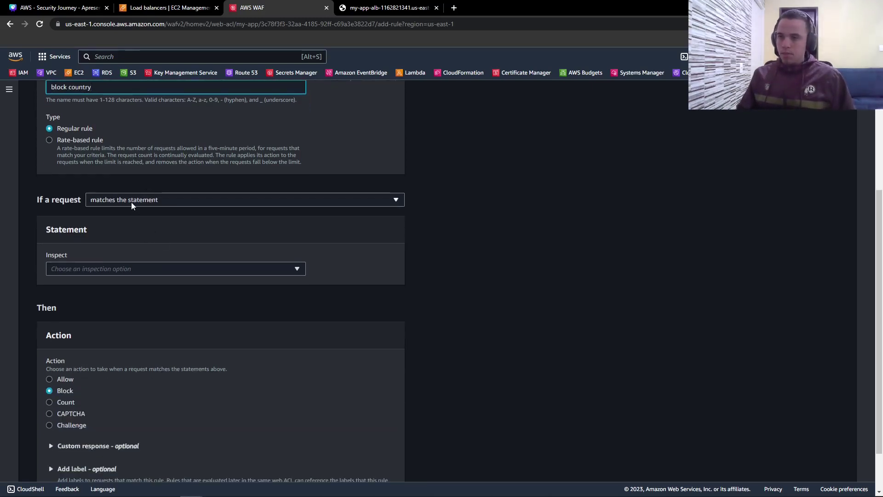
{"action": "left_click", "coordinate": [114, 274]}
{"action": "left_click", "coordinate": [113, 265]}
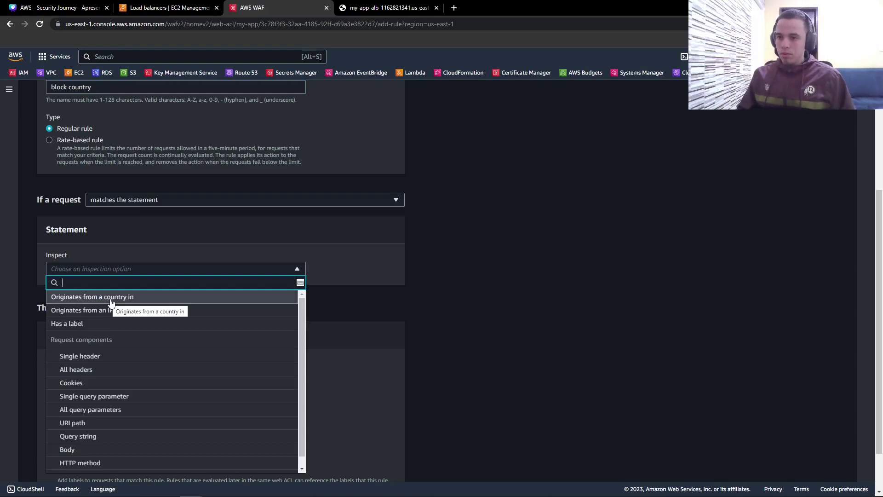
{"action": "left_click", "coordinate": [147, 206]}
{"action": "left_click", "coordinate": [147, 205]}
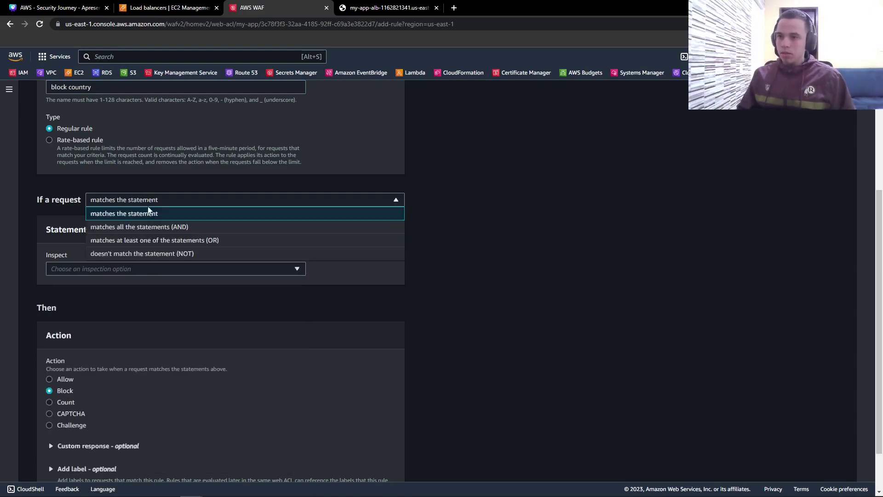
{"action": "left_click", "coordinate": [145, 254]}
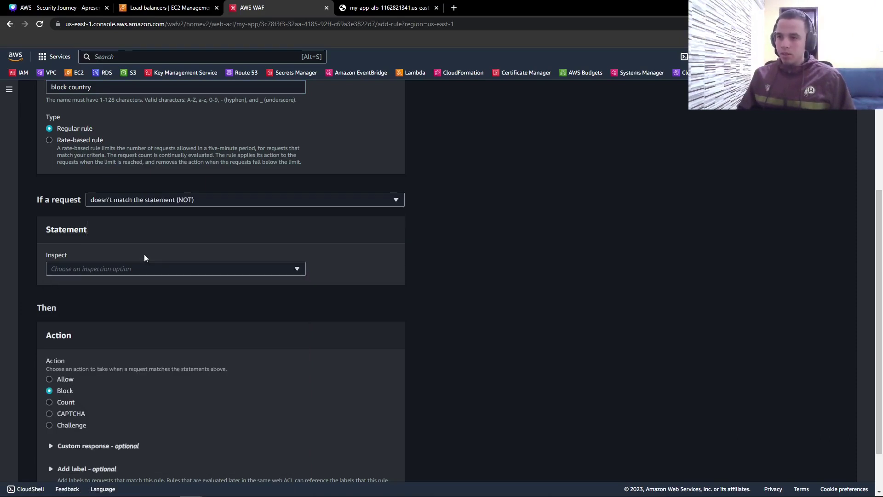
Make the statement inspect "Originates from a country in" with the country code Argentina - AR
{"action": "left_click", "coordinate": [87, 273]}
{"action": "left_click", "coordinate": [94, 295]}
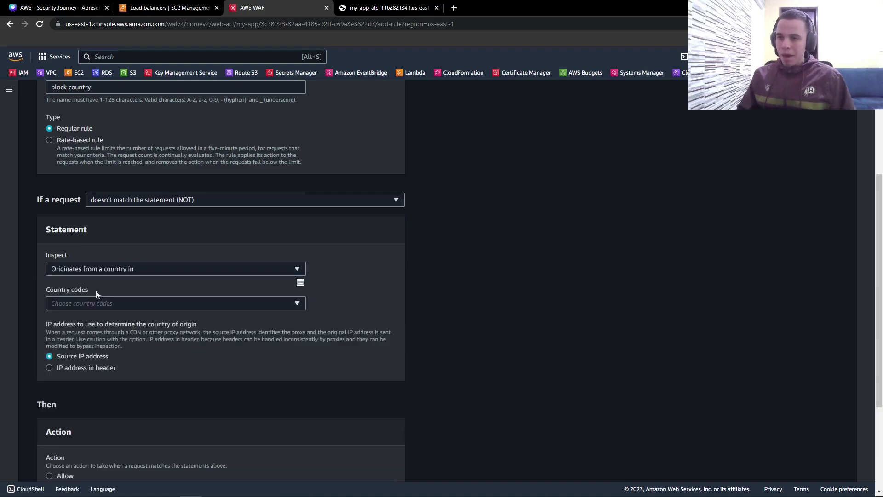
{"action": "left_click", "coordinate": [85, 303]}
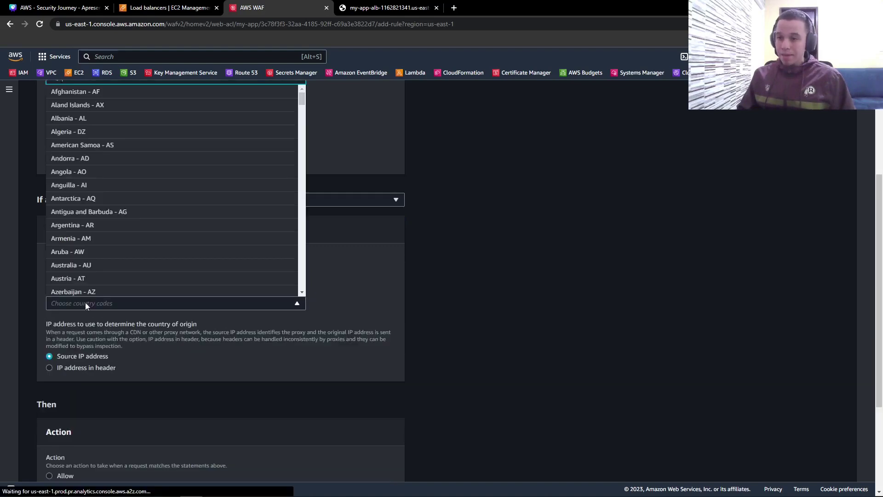
{"action": "left_click", "coordinate": [89, 225]}
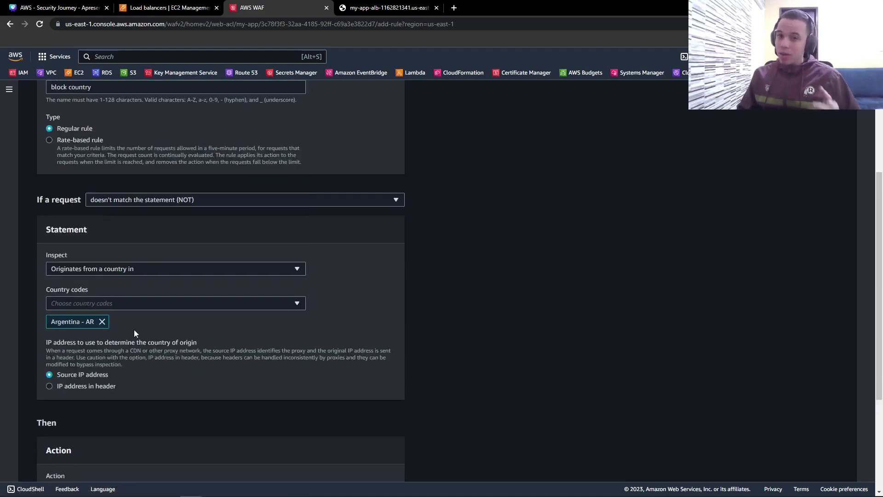
Keep Block as the block country rule's action and expand its optional custom response settings
{"action": "scroll", "coordinate": [135, 324], "scroll_direction": "down", "scroll_amount": 3}
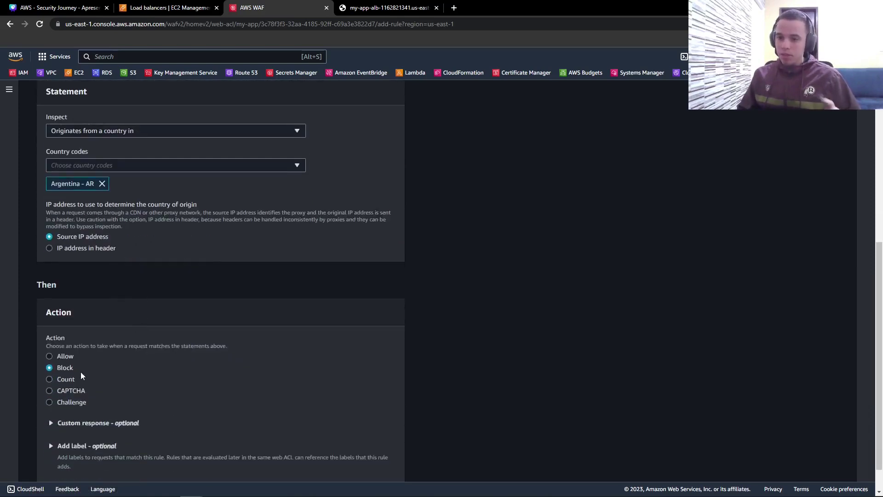
{"action": "scroll", "coordinate": [72, 369], "scroll_direction": "down", "scroll_amount": 1}
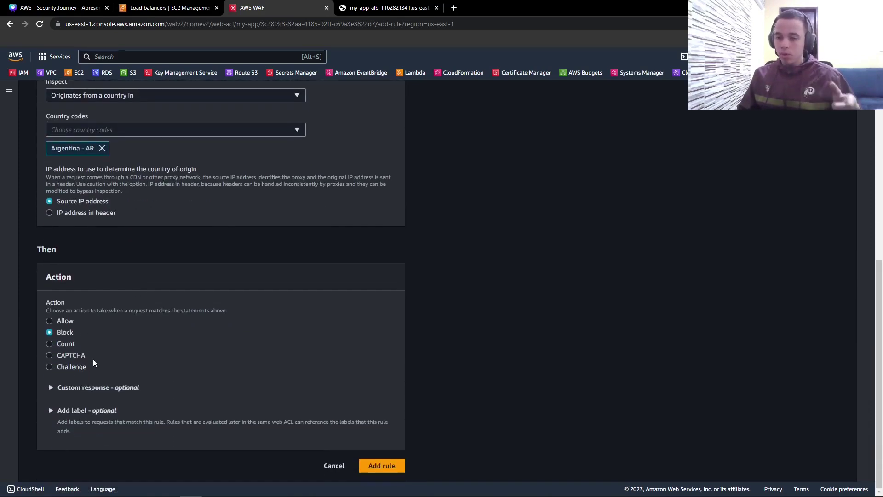
{"action": "left_click", "coordinate": [83, 387]}
{"action": "scroll", "coordinate": [85, 405], "scroll_direction": "down", "scroll_amount": 1}
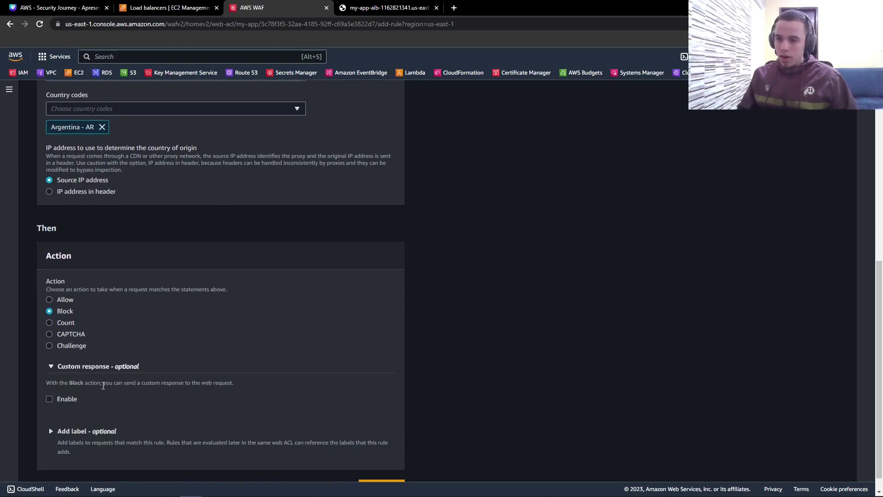
{"action": "left_click", "coordinate": [86, 415]}
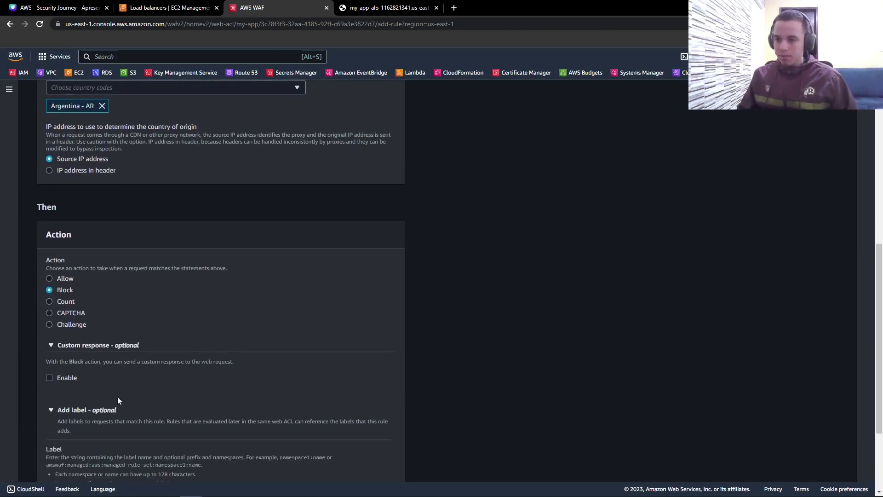
{"action": "scroll", "coordinate": [119, 396], "scroll_direction": "down", "scroll_amount": 3}
{"action": "left_click", "coordinate": [99, 422]}
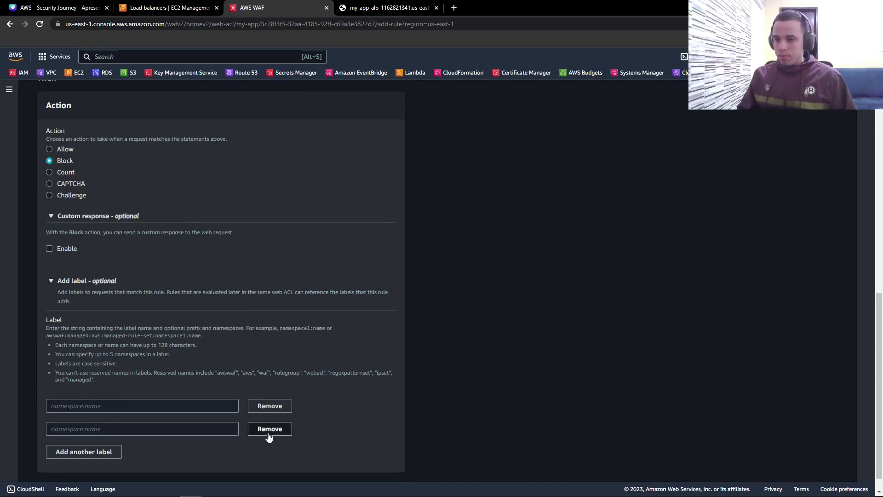
{"action": "left_click", "coordinate": [269, 428]}
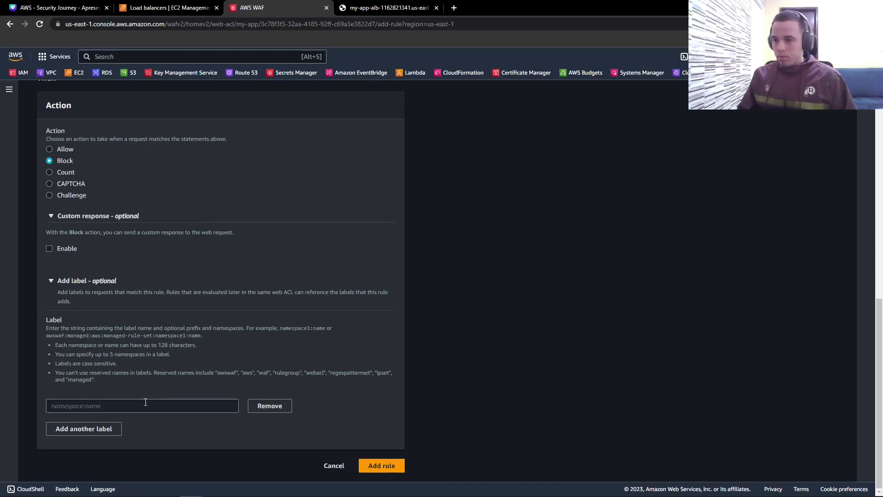
Enable the custom response for the Block action and set its response code to 301
{"action": "left_click", "coordinate": [53, 249]}
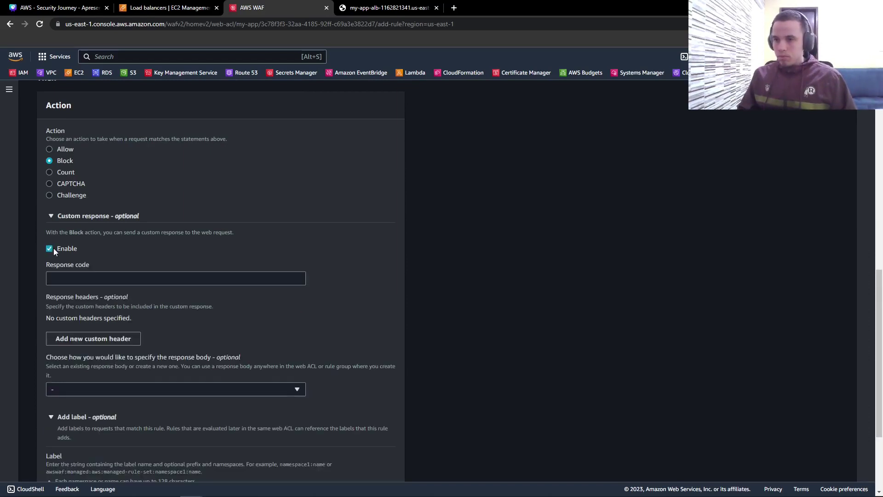
{"action": "left_click", "coordinate": [76, 280]}
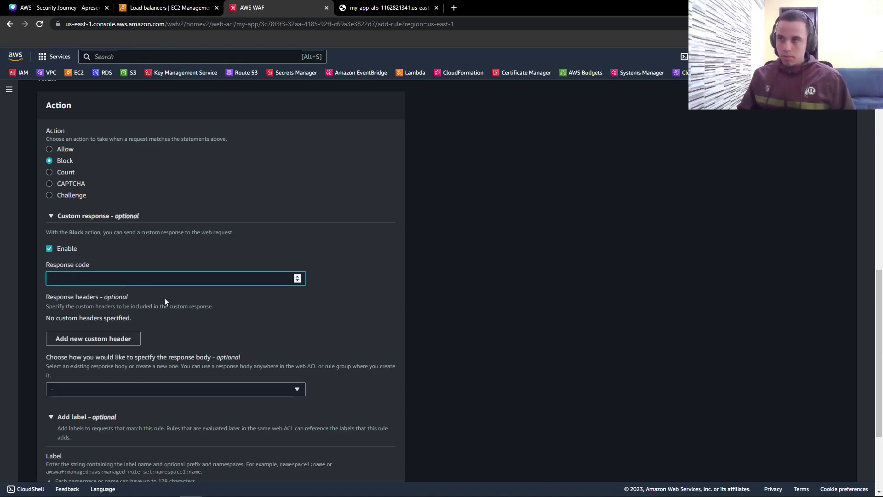
{"action": "type", "text": "301"}
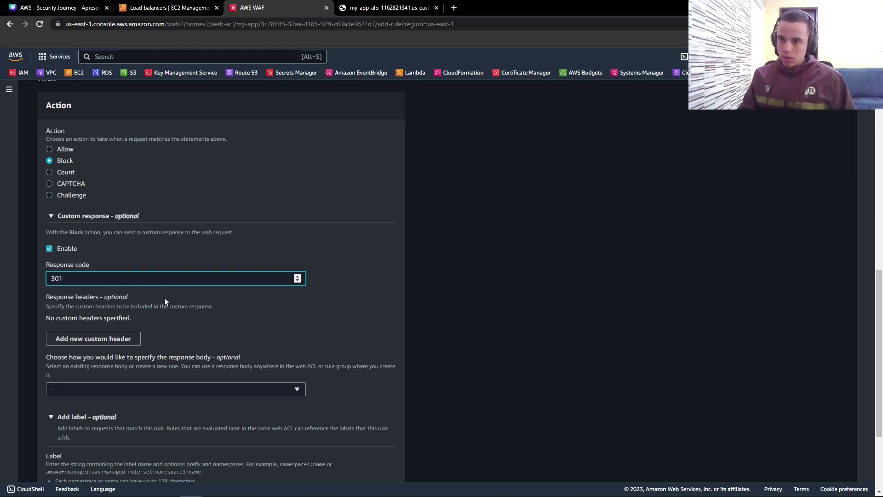
Add a custom response header with the key "message" and the value "você foi bloqueado!!!"
{"action": "left_click", "coordinate": [100, 339]}
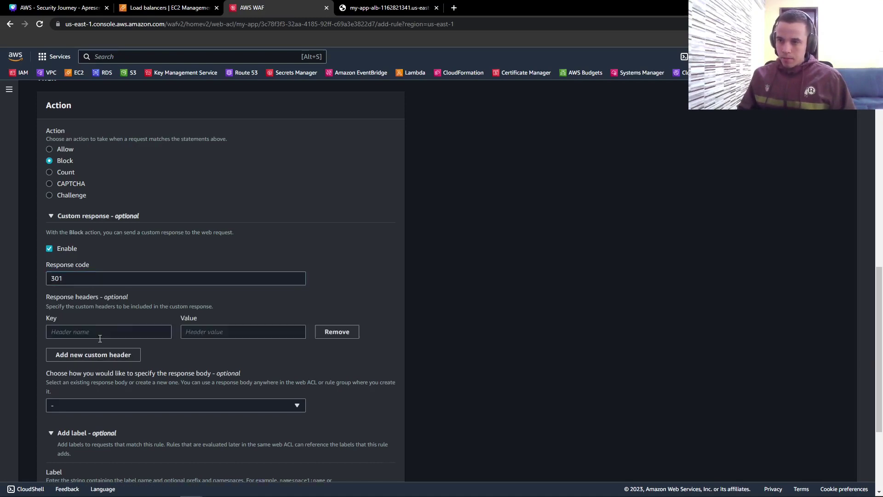
{"action": "left_click", "coordinate": [119, 331]}
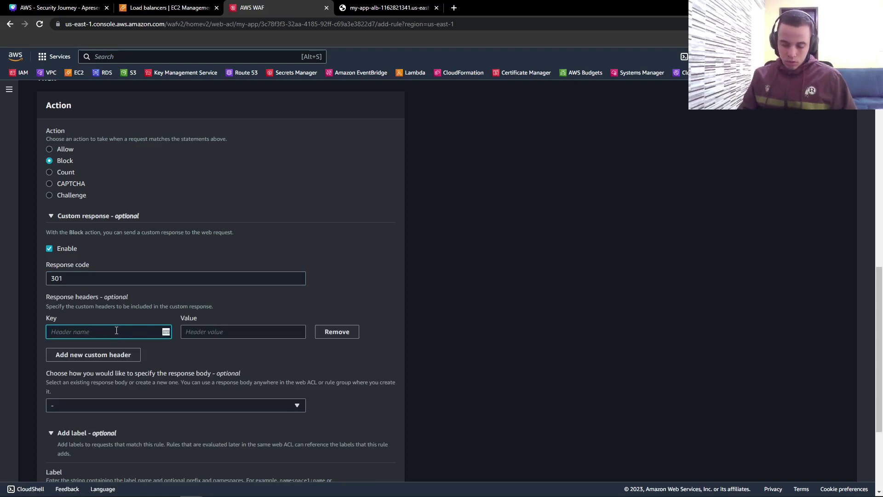
{"action": "type", "text": "message"}
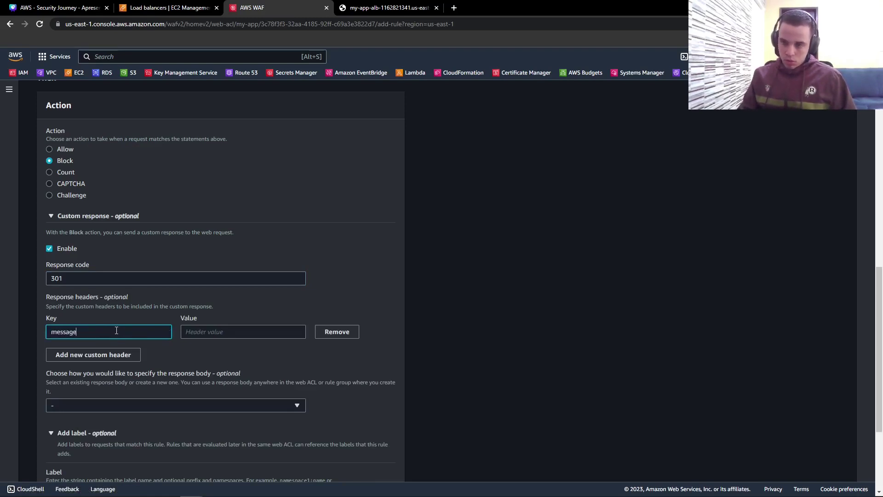
{"action": "key", "text": "Tab"}
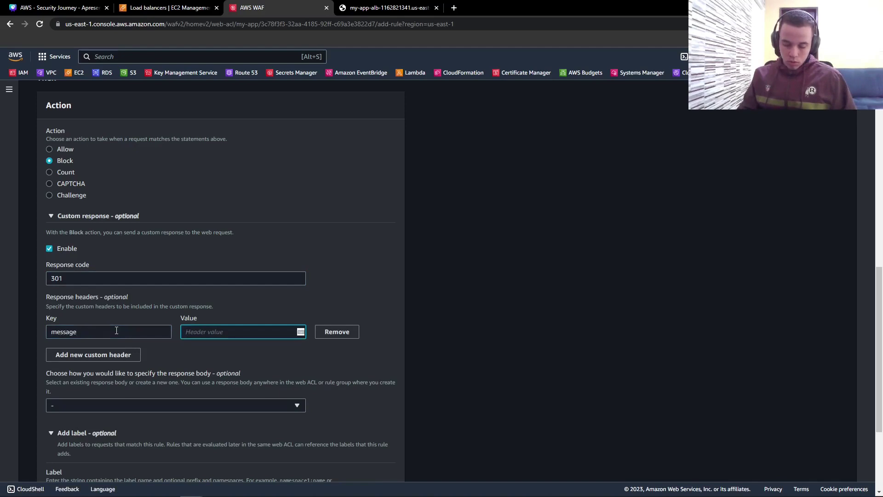
{"action": "type", "text": "você fo"}
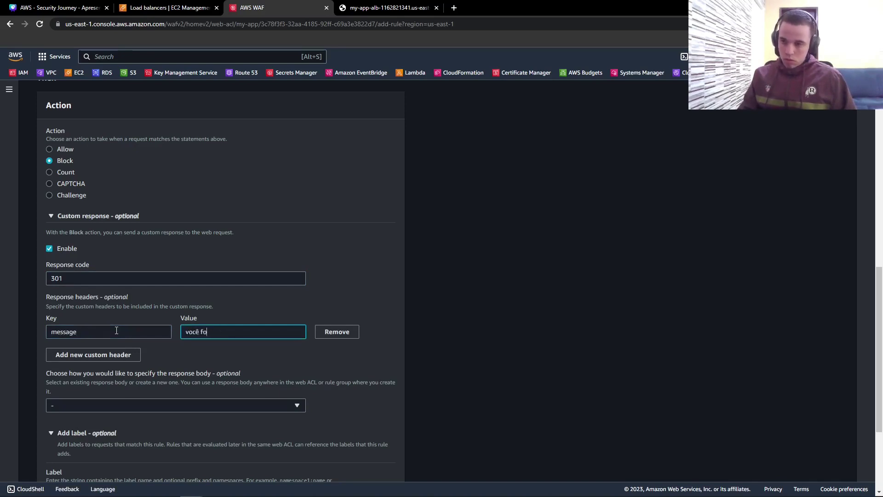
{"action": "type", "text": "i bloque"}
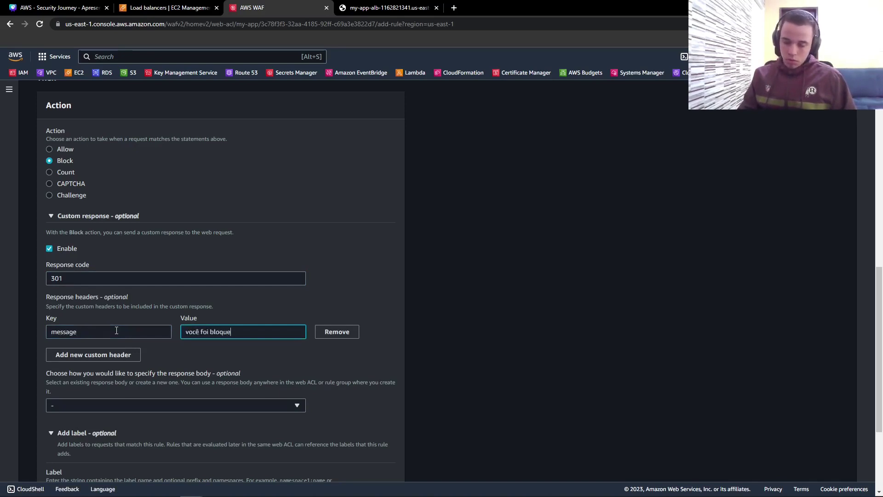
{"action": "type", "text": "ado!!!"}
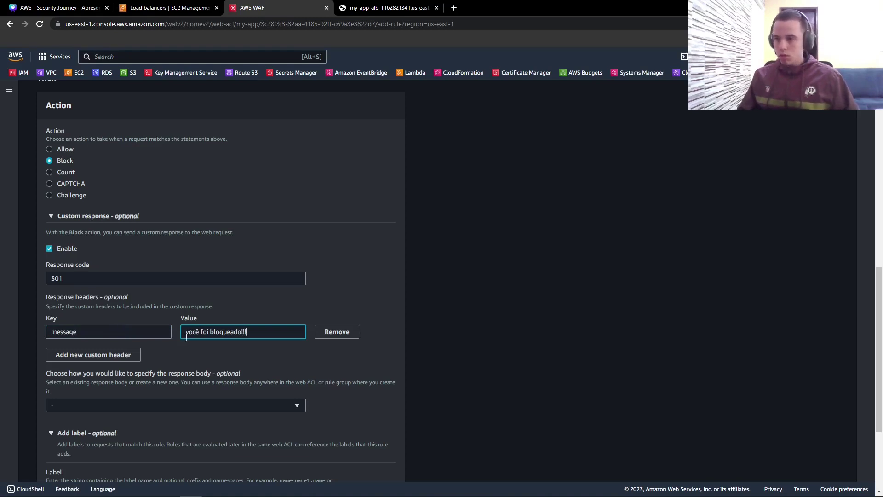
Remove the rule's empty label entry and try to add the rule to the web ACL
{"action": "scroll", "coordinate": [186, 337], "scroll_direction": "down", "scroll_amount": 2}
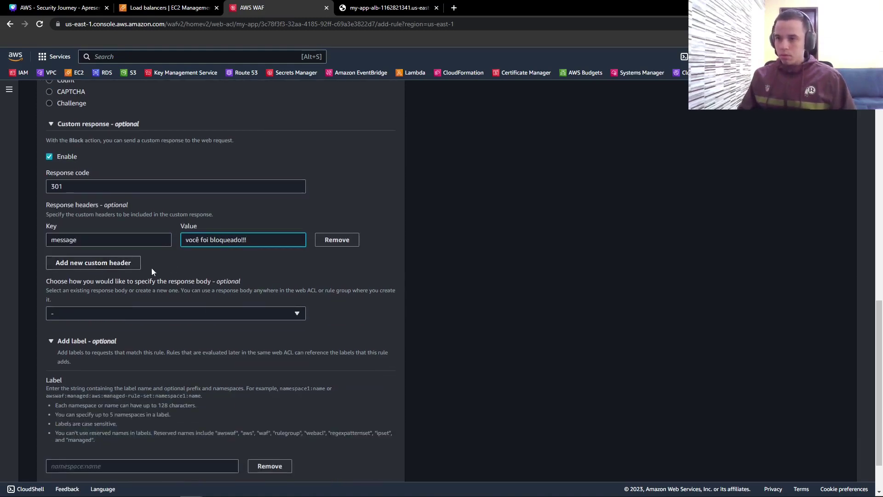
{"action": "scroll", "coordinate": [152, 272], "scroll_direction": "down", "scroll_amount": 2}
{"action": "left_click", "coordinate": [375, 466]}
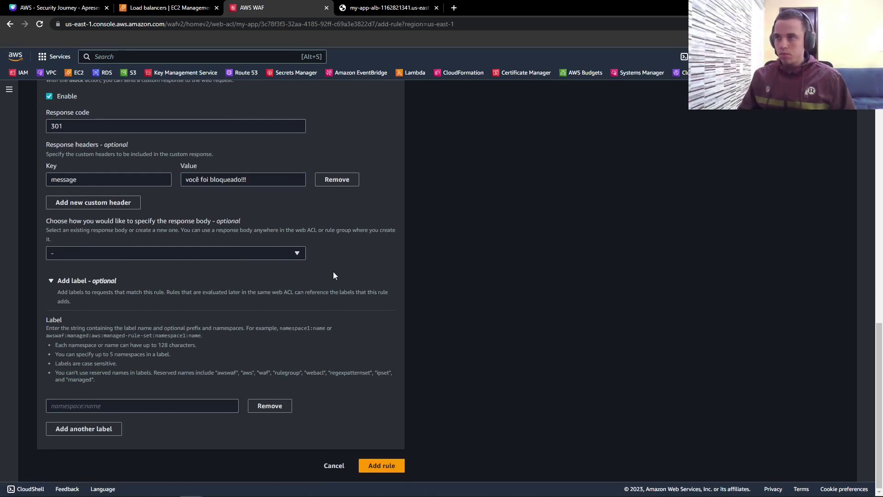
{"action": "scroll", "coordinate": [294, 312], "scroll_direction": "up", "scroll_amount": 3}
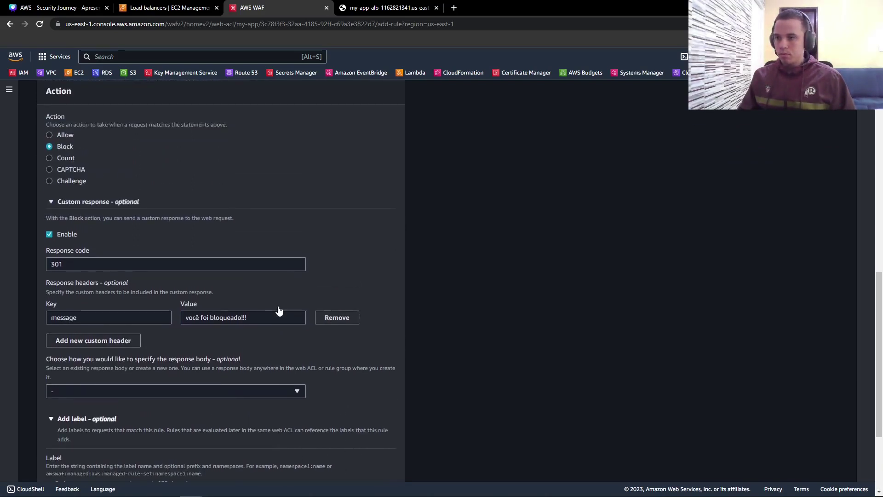
{"action": "left_click", "coordinate": [75, 262]}
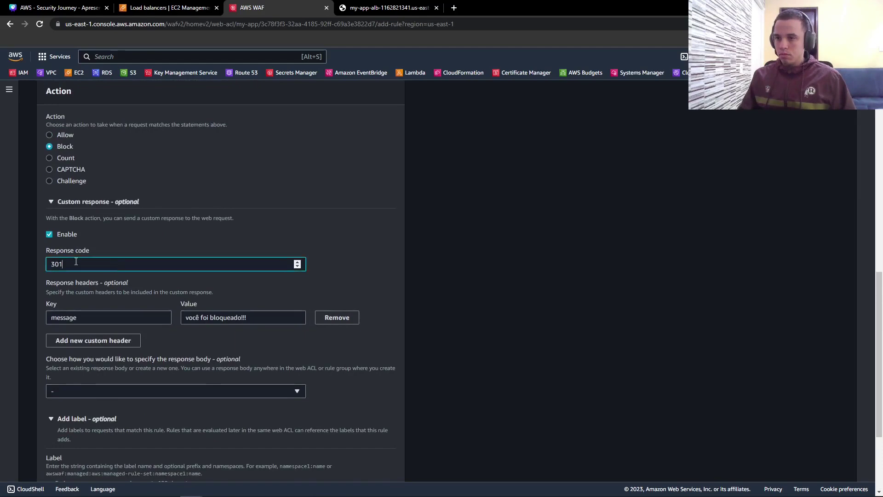
{"action": "left_click_drag", "start_coordinate": [76, 262], "coordinate": [24, 258]}
{"action": "scroll", "coordinate": [92, 275], "scroll_direction": "down", "scroll_amount": 3}
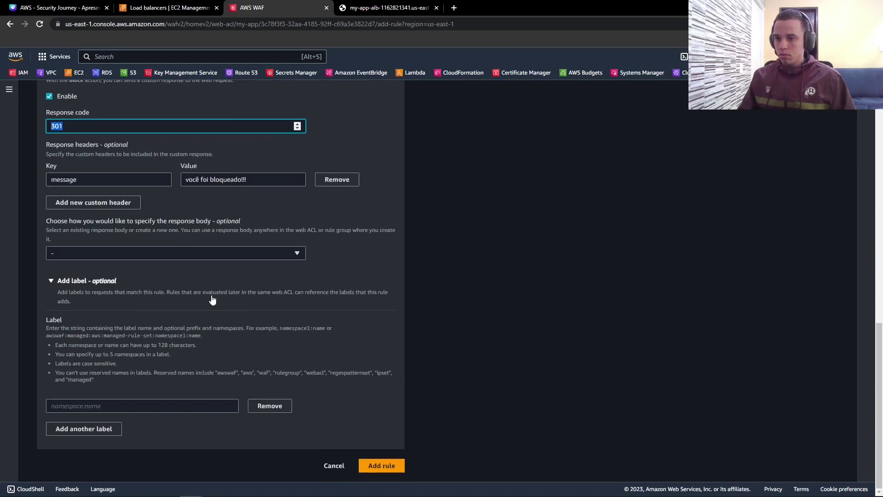
{"action": "left_click", "coordinate": [270, 405]}
{"action": "left_click", "coordinate": [395, 466]}
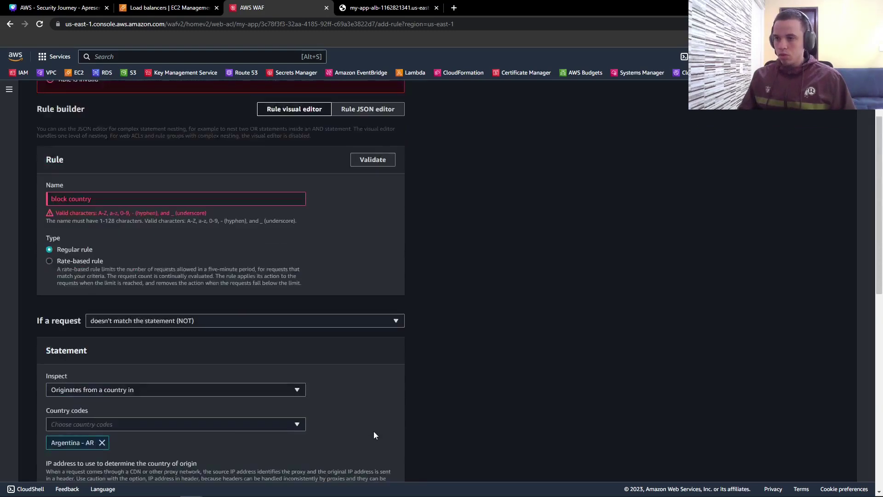
Correct the rule's name to block-country, replacing the space with a hyphen
{"action": "left_click", "coordinate": [72, 305]}
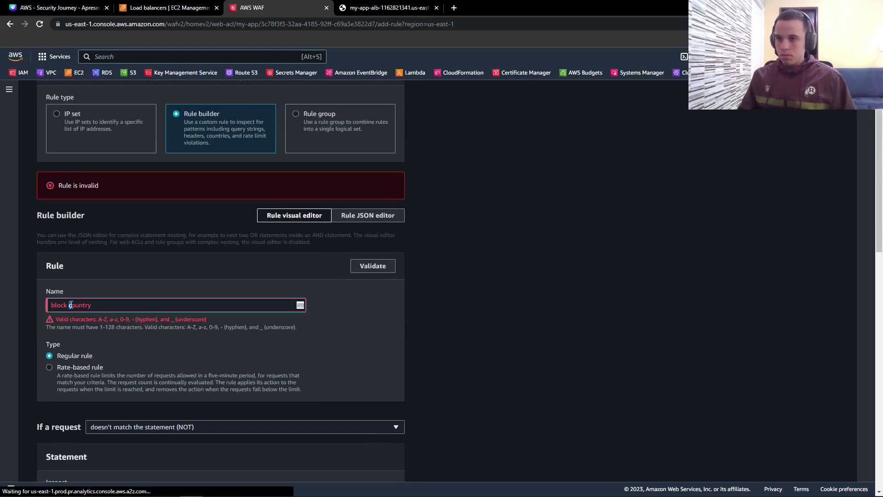
{"action": "key", "text": "BackSpace"}
{"action": "type", "text": "-"}
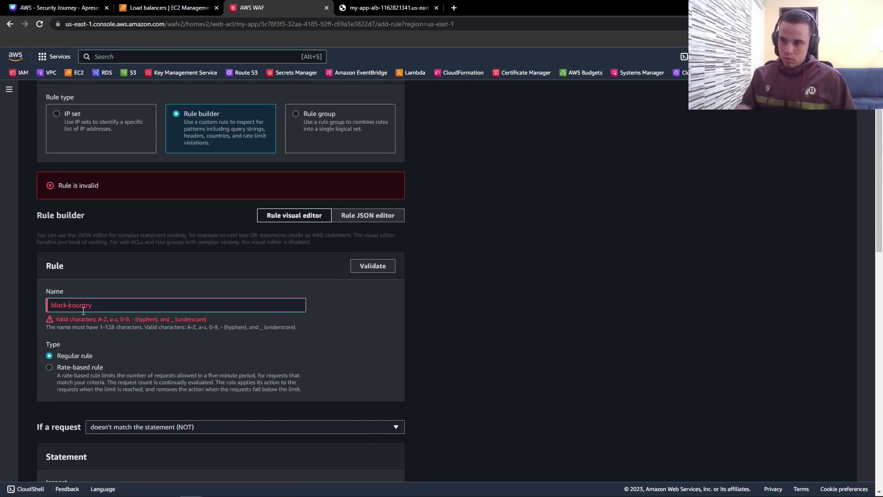
Add the block-country rule to the my-app web ACL and save the rule priority order with it first
{"action": "scroll", "coordinate": [203, 322], "scroll_direction": "down", "scroll_amount": 6}
{"action": "scroll", "coordinate": [358, 441], "scroll_direction": "down", "scroll_amount": 6}
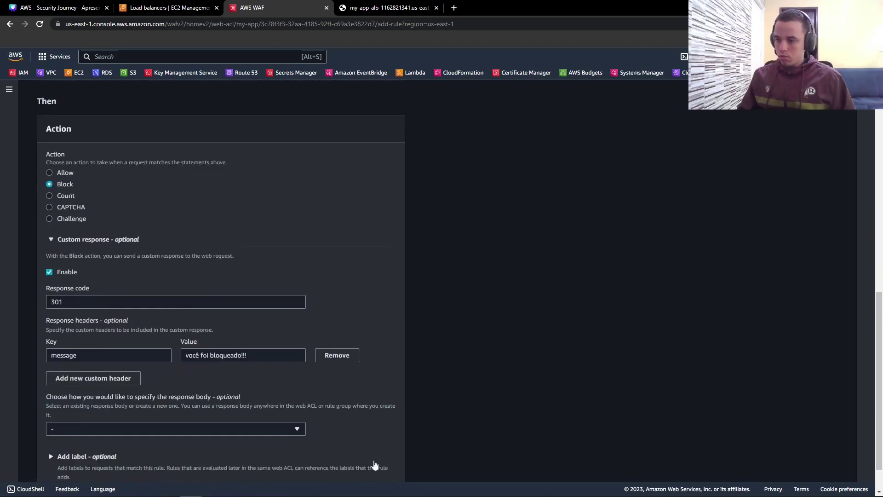
{"action": "left_click", "coordinate": [382, 465]}
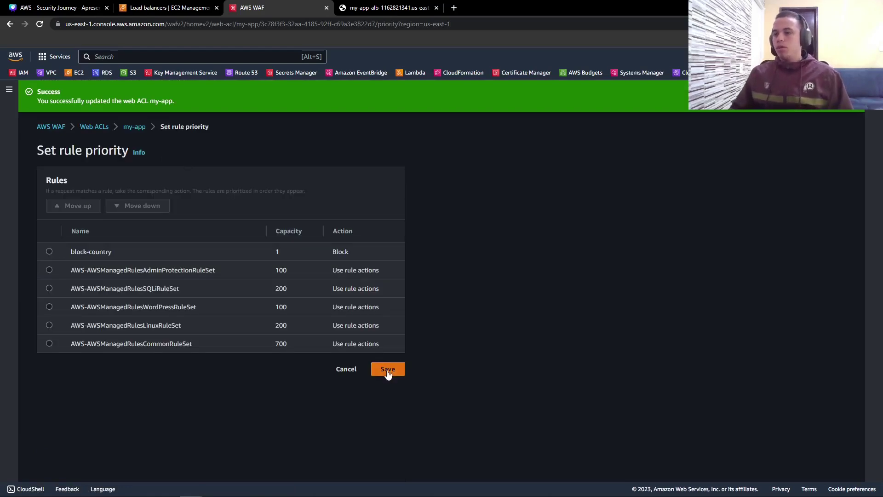
{"action": "left_click", "coordinate": [381, 368]}
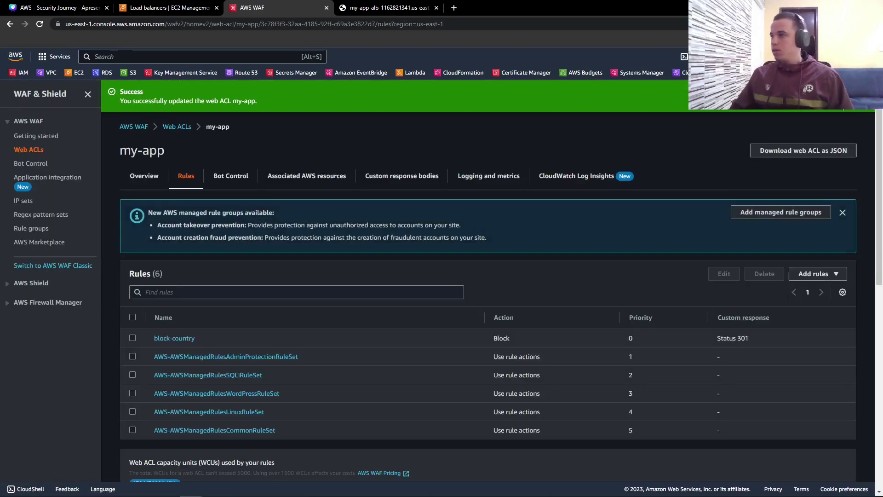
{"action": "left_click", "coordinate": [864, 93]}
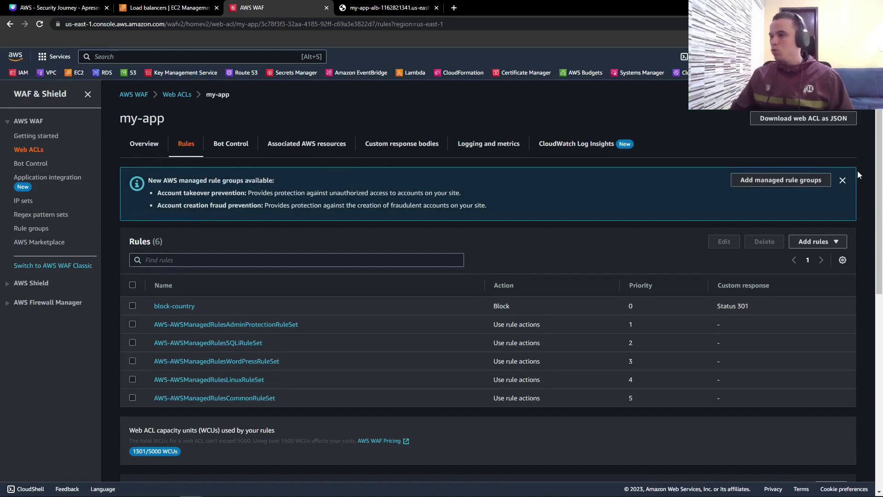
Test the country block by copying the my-app-alb address, opening it in a new incognito window and reloading it
{"action": "left_click", "coordinate": [407, 8]}
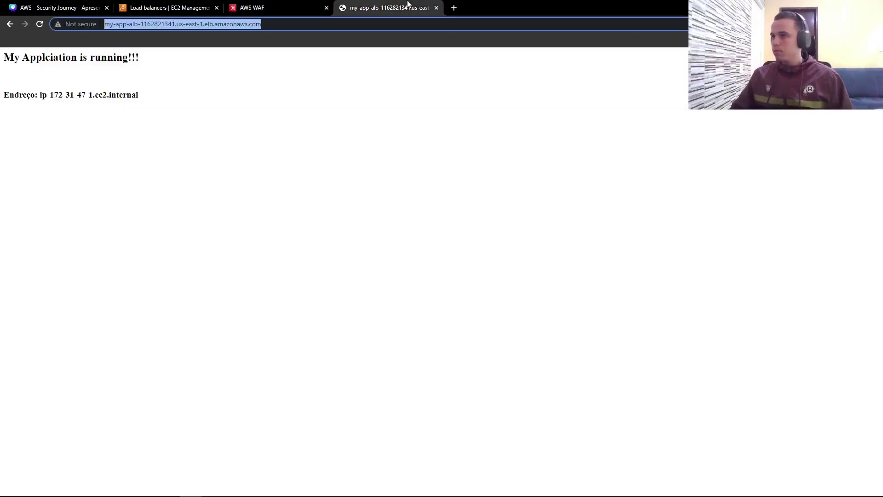
{"action": "key", "text": "ctrl+c"}
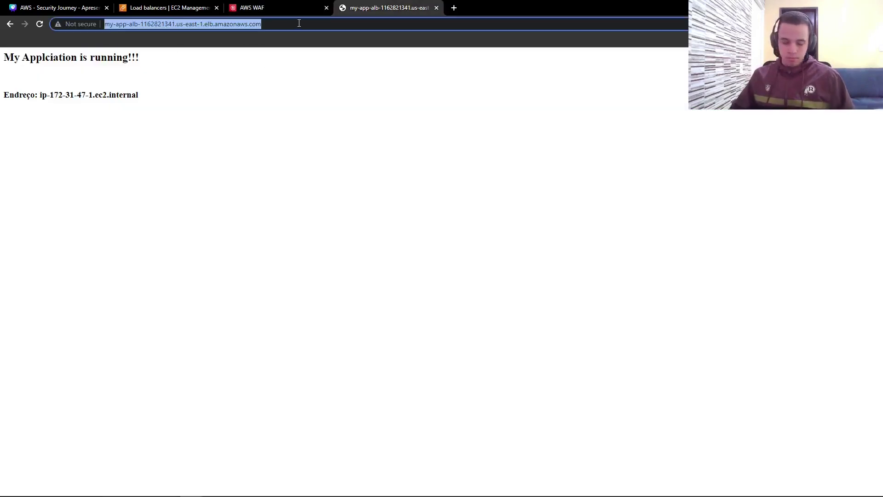
{"action": "key", "text": "ctrl+shift+n"}
{"action": "key", "text": "ctrl+v"}
{"action": "key", "text": "Return"}
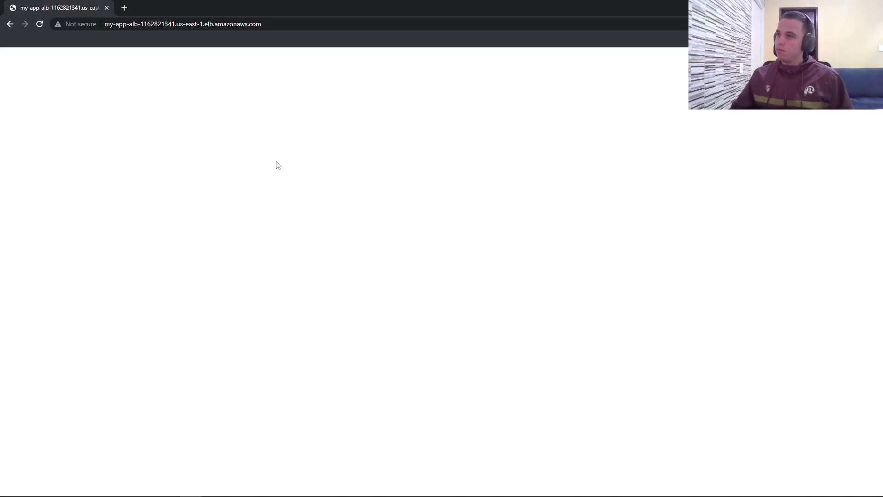
{"action": "left_click", "coordinate": [273, 24]}
{"action": "key", "text": "Return"}
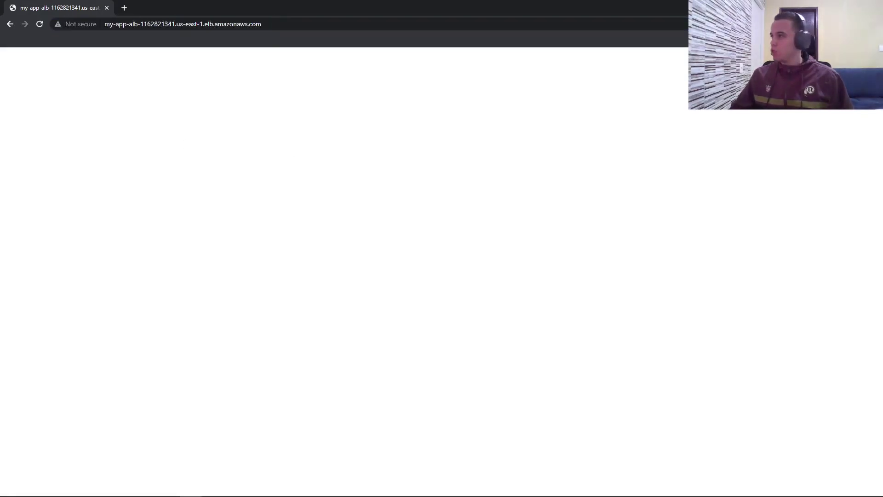
Return to the my-app web ACL in AWS WAF and open the block-country rule for editing
{"action": "key", "text": "alt+Tab"}
{"action": "left_click", "coordinate": [260, 7]}
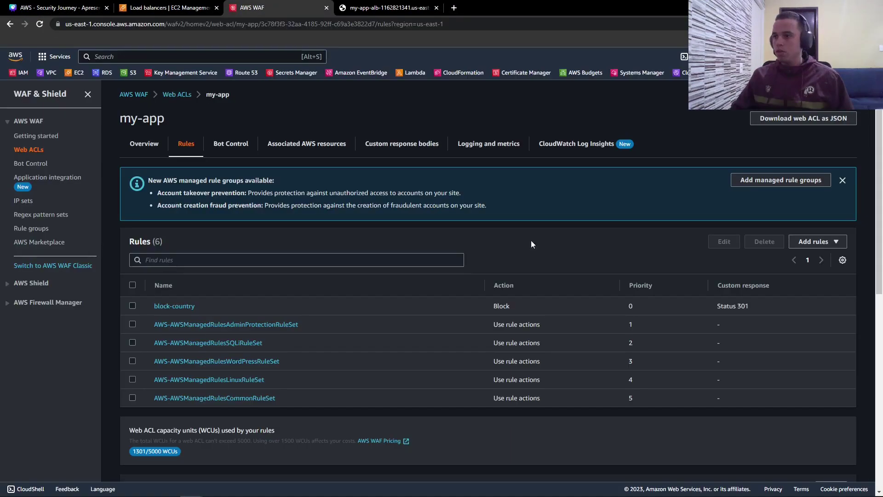
{"action": "left_click", "coordinate": [169, 307]}
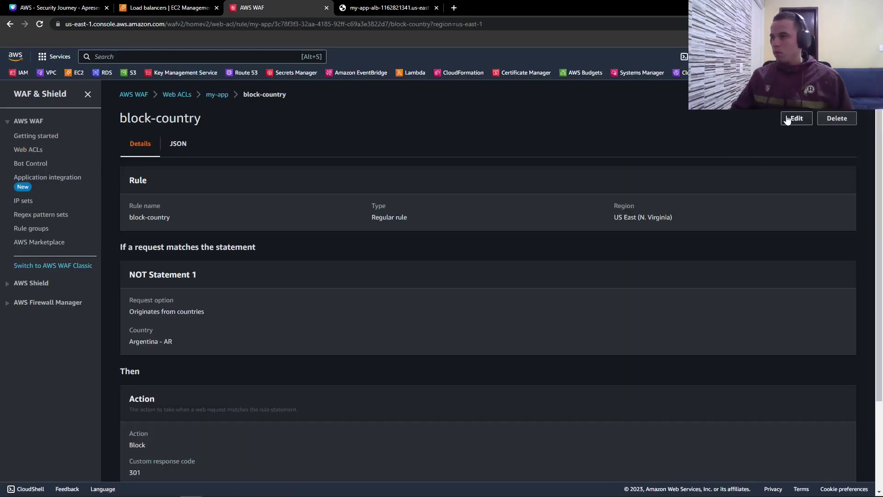
{"action": "left_click", "coordinate": [791, 117]}
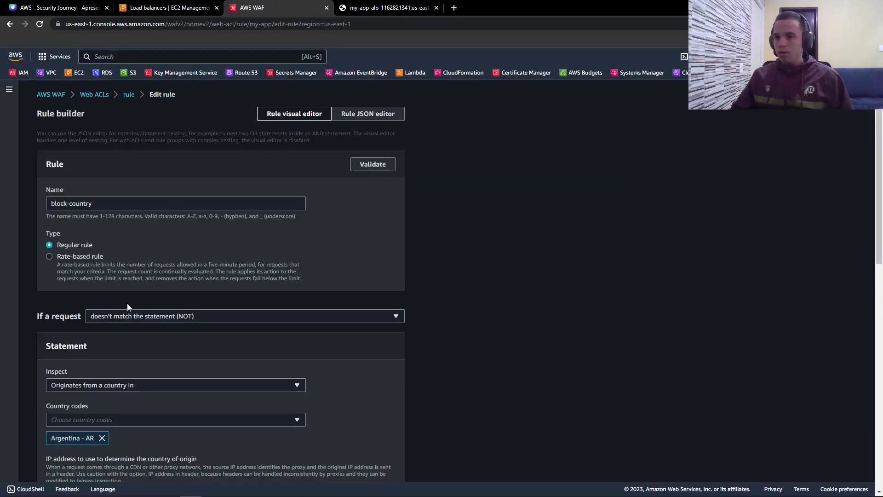
{"action": "scroll", "coordinate": [134, 276], "scroll_direction": "down", "scroll_amount": 2}
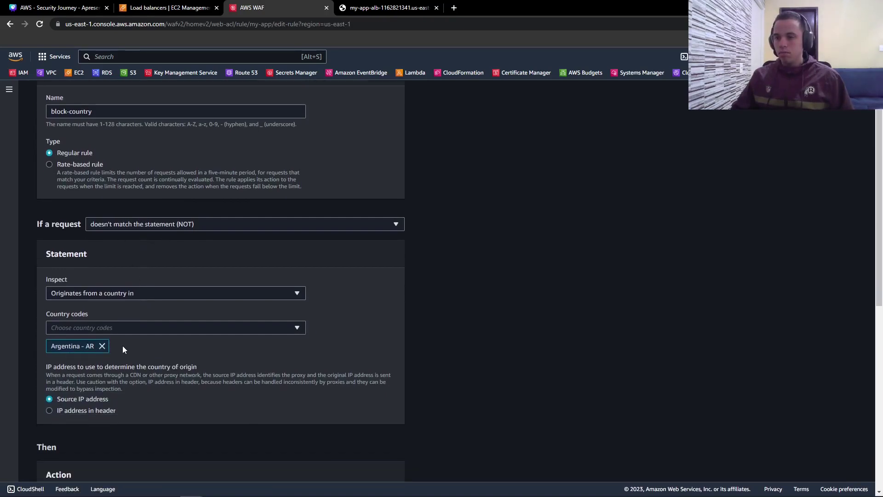
{"action": "scroll", "coordinate": [118, 344], "scroll_direction": "down", "scroll_amount": 5}
{"action": "scroll", "coordinate": [98, 367], "scroll_direction": "down", "scroll_amount": 3}
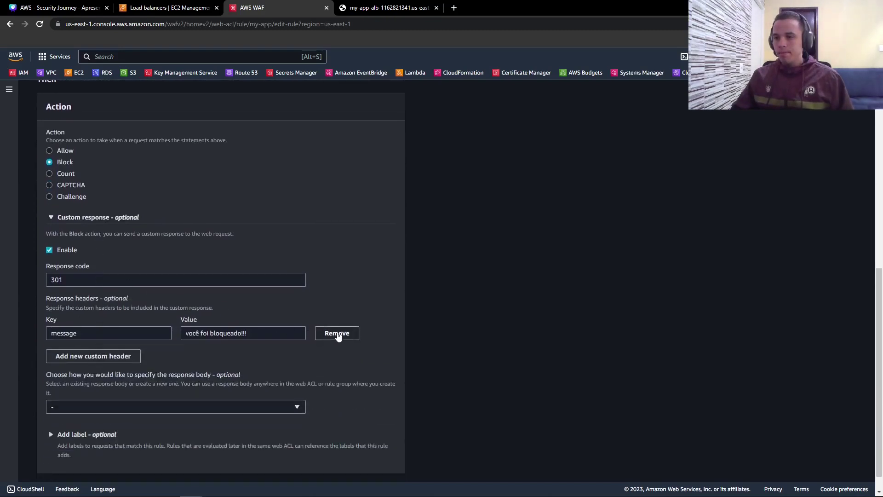
{"action": "left_click", "coordinate": [94, 405]}
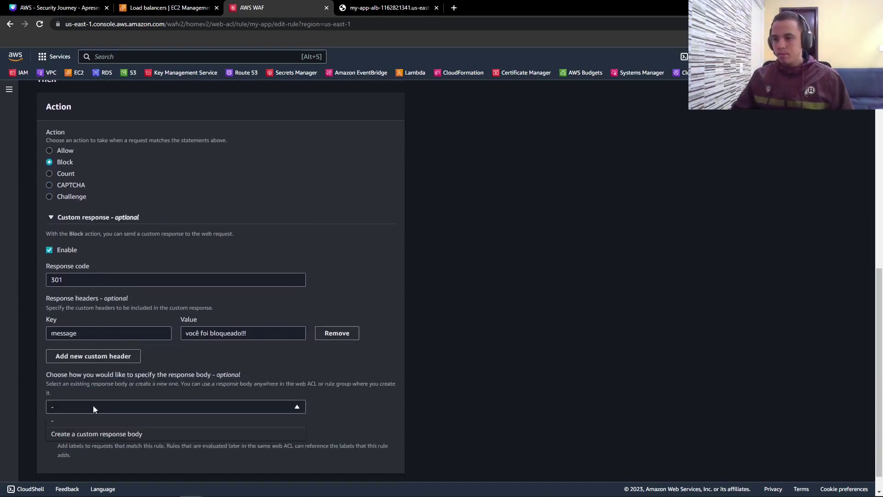
{"action": "left_click", "coordinate": [96, 434]}
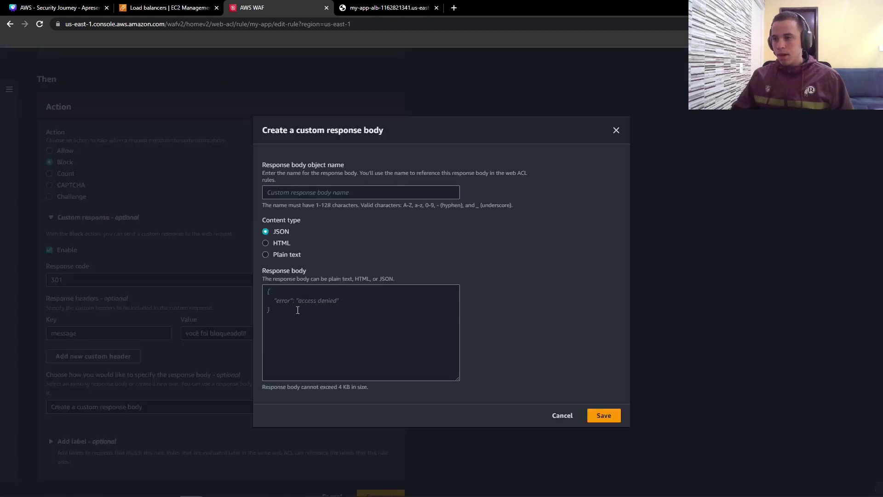
{"action": "left_click", "coordinate": [281, 255]}
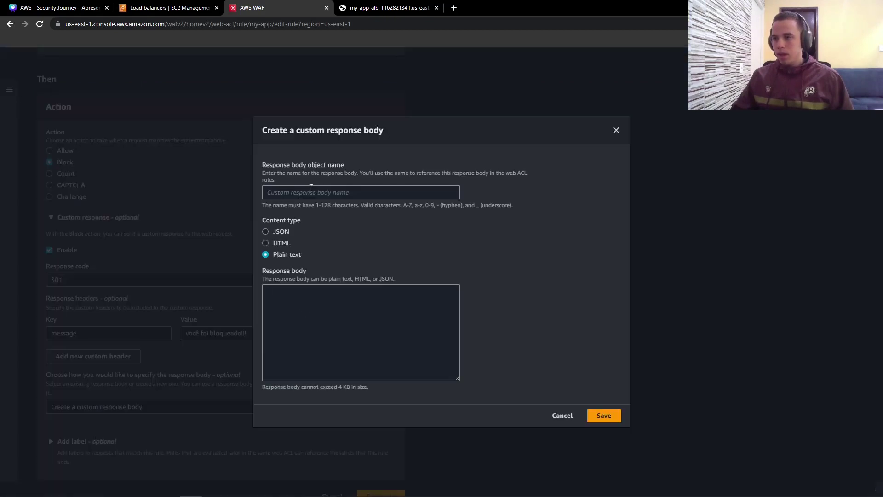
{"action": "key", "text": "Escape"}
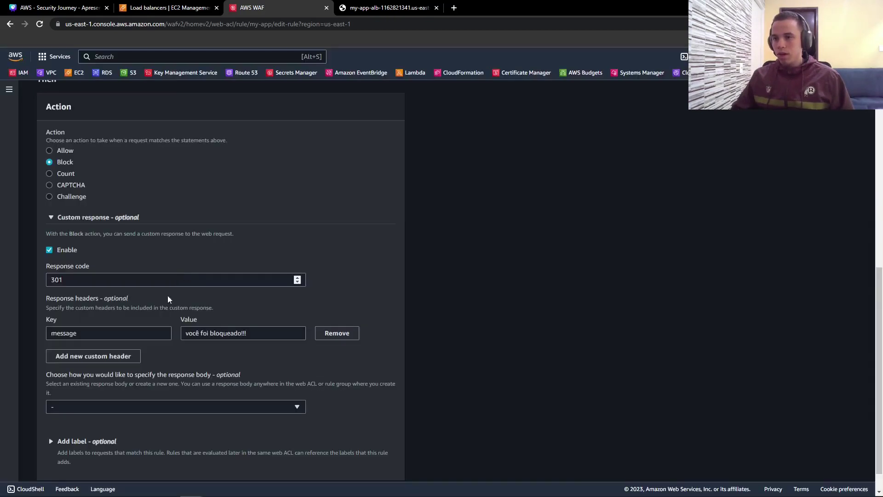
Create a plain-text custom response body named test with the text "Ops, falhou hein!!!" for the block action
{"action": "left_click", "coordinate": [82, 407]}
{"action": "left_click", "coordinate": [92, 435]}
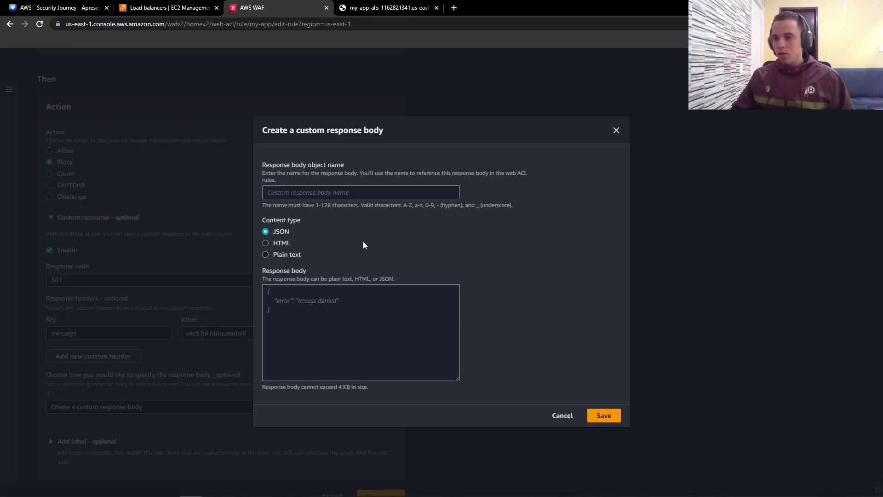
{"action": "left_click_drag", "start_coordinate": [383, 130], "coordinate": [302, 128]}
{"action": "left_click", "coordinate": [283, 255]}
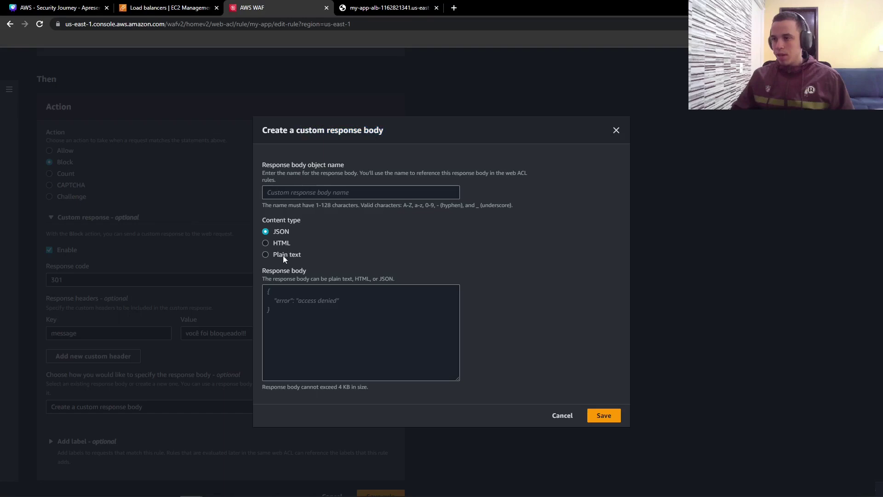
{"action": "left_click", "coordinate": [286, 315]}
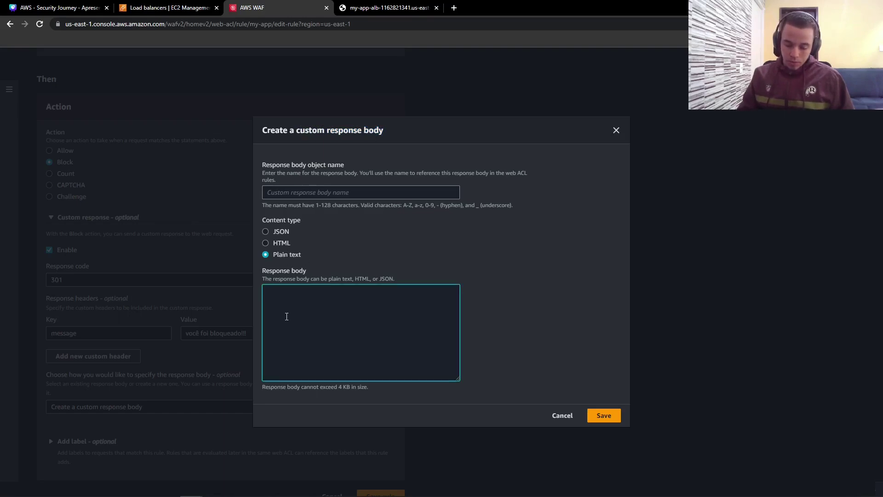
{"action": "type", "text": "ops, falhou hein!!!"}
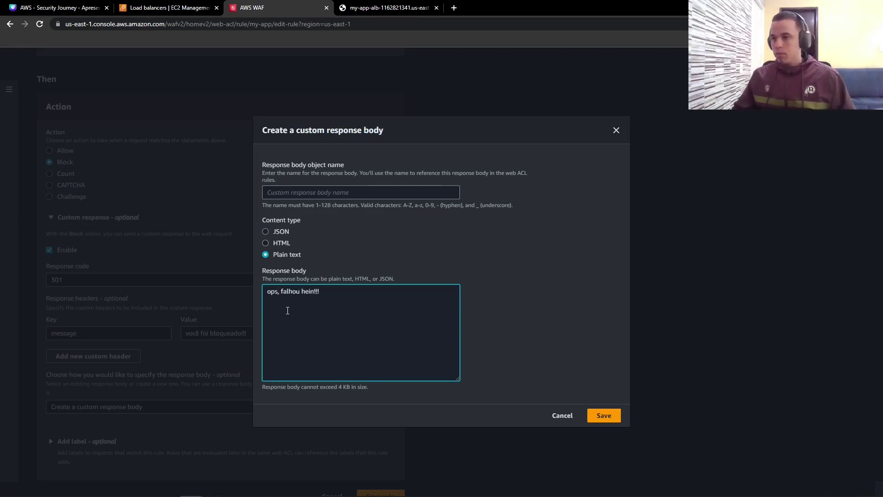
{"action": "key", "text": "Delete"}
{"action": "type", "text": "O"}
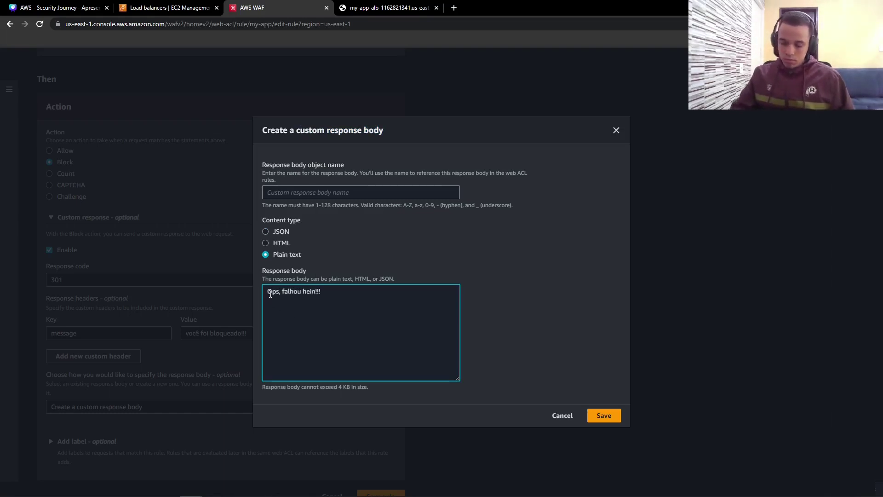
{"action": "left_click", "coordinate": [330, 190]}
{"action": "type", "text": "test"}
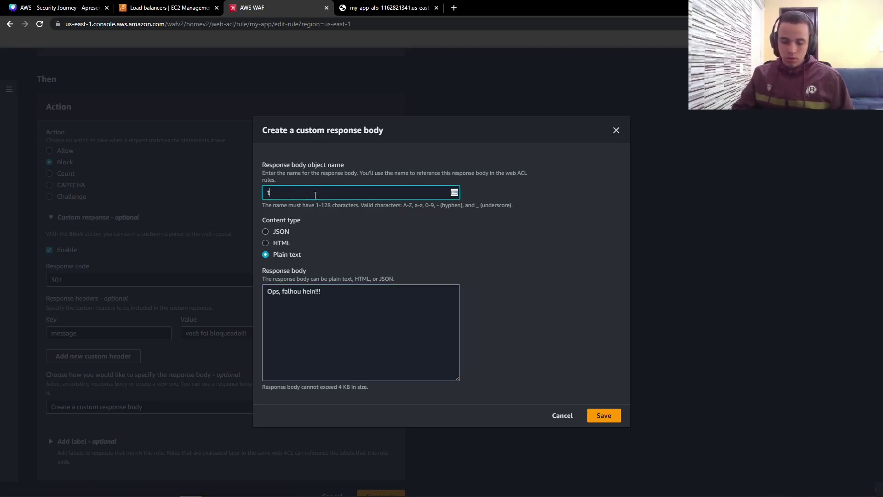
{"action": "left_click", "coordinate": [607, 415]}
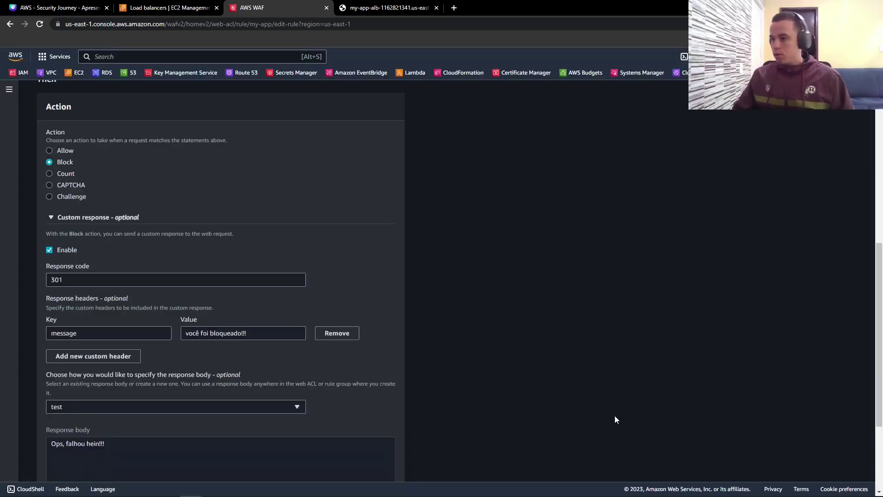
Remove the message header from the custom response, then save the block-country rule and its priority order
{"action": "scroll", "coordinate": [142, 301], "scroll_direction": "down", "scroll_amount": 2}
{"action": "scroll", "coordinate": [144, 303], "scroll_direction": "down", "scroll_amount": 2}
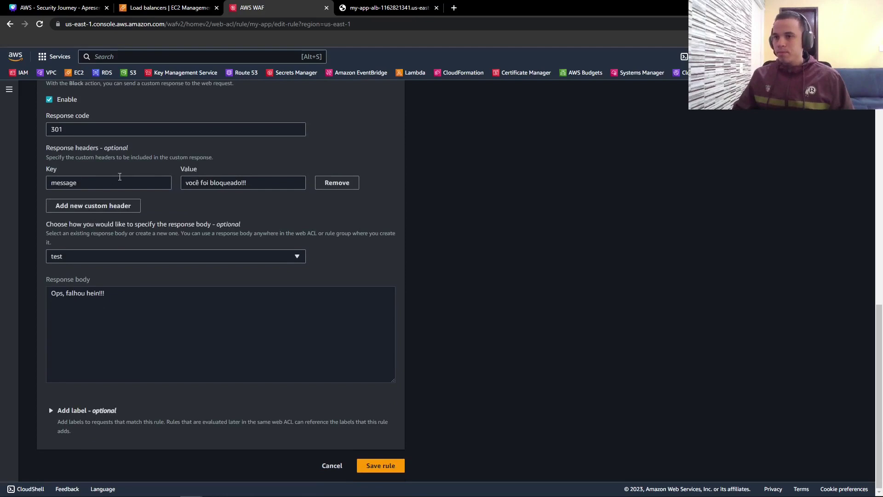
{"action": "left_click", "coordinate": [275, 185]}
{"action": "key", "text": "ctrl+a"}
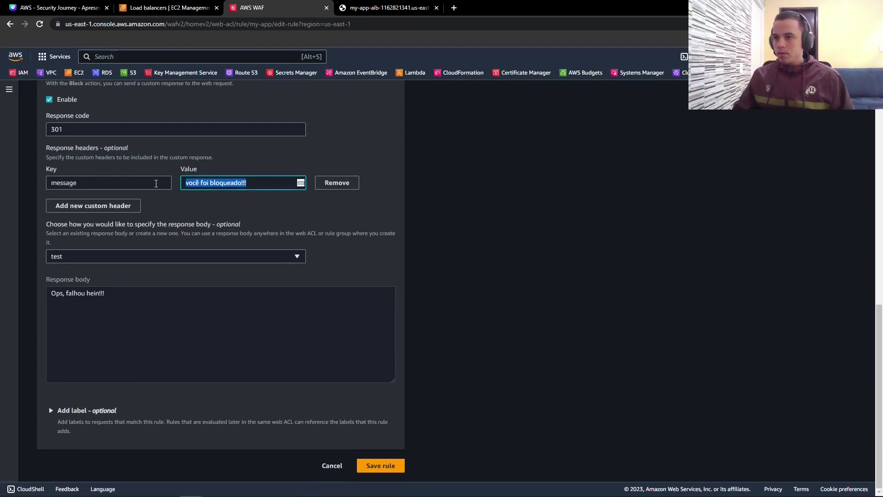
{"action": "left_click", "coordinate": [337, 186]}
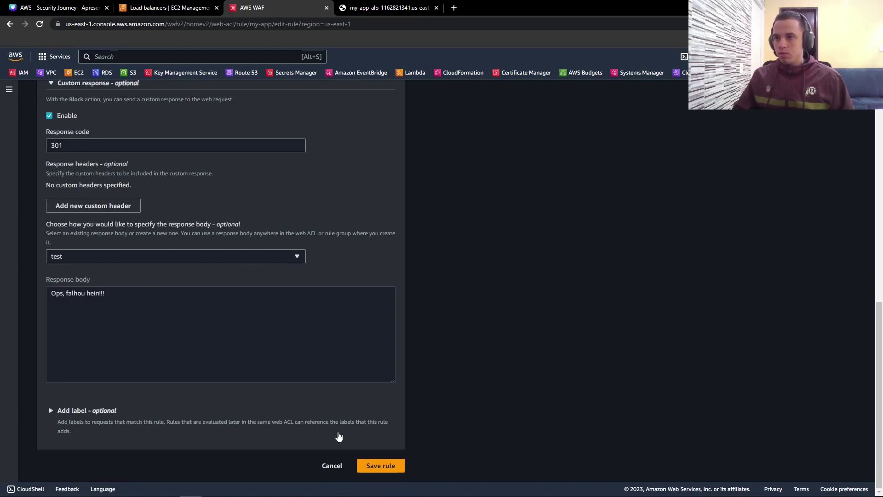
{"action": "left_click", "coordinate": [387, 466]}
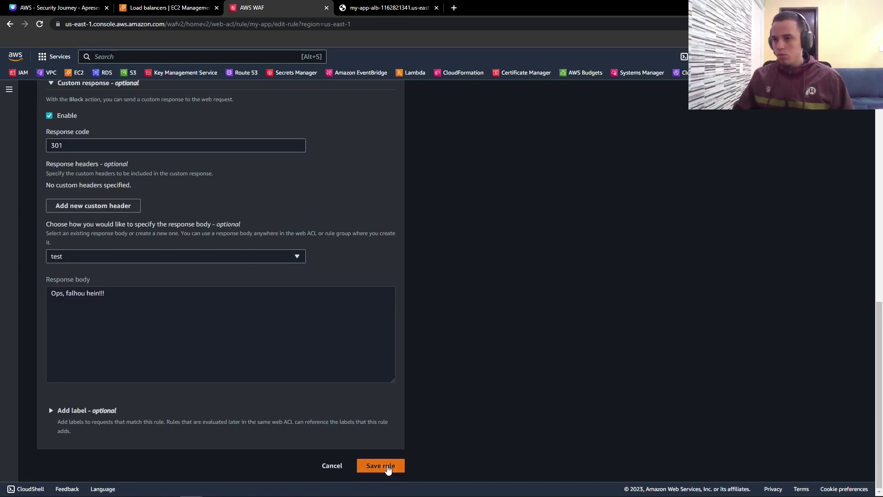
{"action": "left_click_drag", "start_coordinate": [169, 224], "coordinate": [260, 225]}
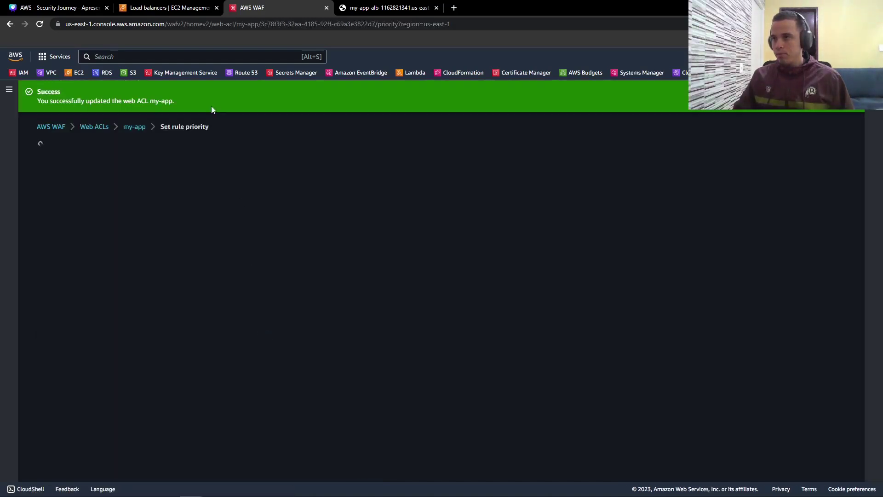
{"action": "left_click", "coordinate": [375, 370]}
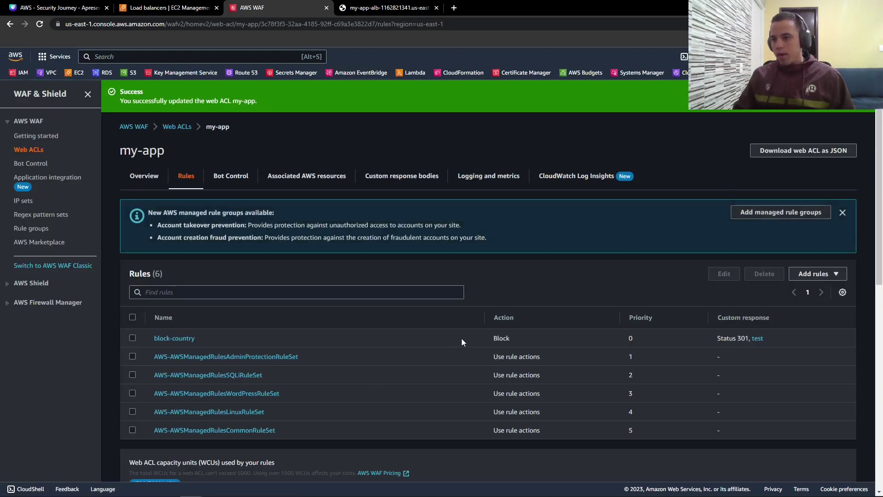
Test the custom response by loading the my-app-alb address again
{"action": "left_click", "coordinate": [373, 8]}
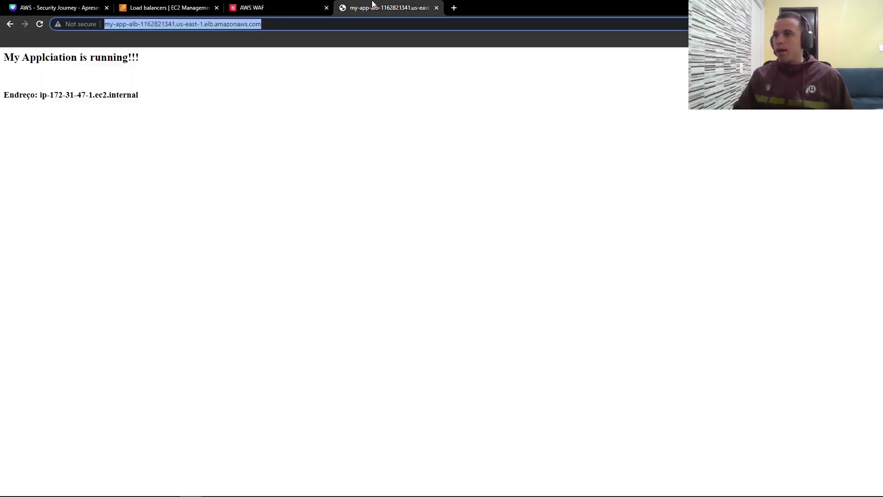
{"action": "left_click", "coordinate": [191, 97]}
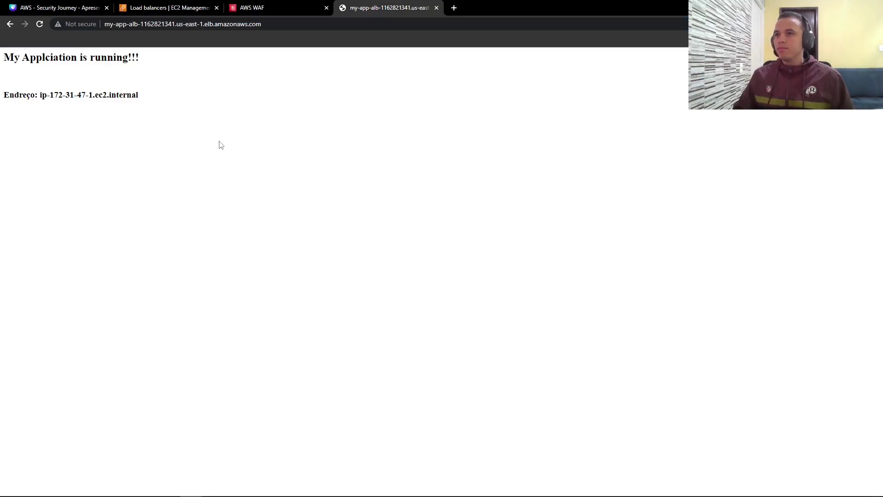
{"action": "left_click", "coordinate": [276, 25]}
{"action": "key", "text": "Return"}
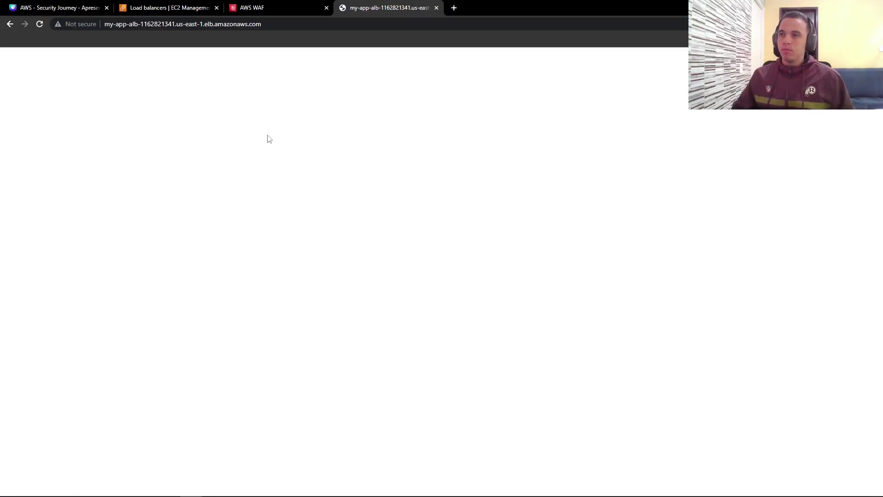
Reopen the block-country rule in AWS WAF for editing and set its condition to "matches the statement"
{"action": "left_click", "coordinate": [286, 5]}
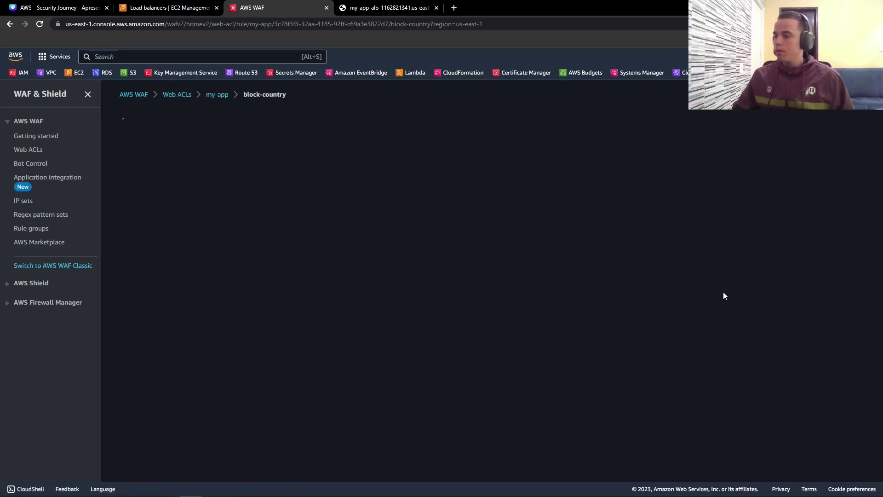
{"action": "scroll", "coordinate": [414, 225], "scroll_direction": "down", "scroll_amount": 2}
{"action": "scroll", "coordinate": [598, 193], "scroll_direction": "up", "scroll_amount": 2}
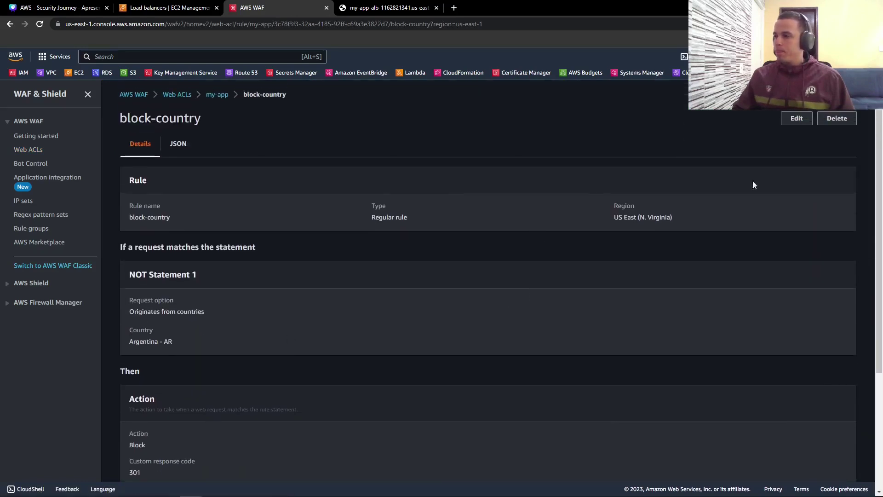
{"action": "left_click", "coordinate": [796, 119]}
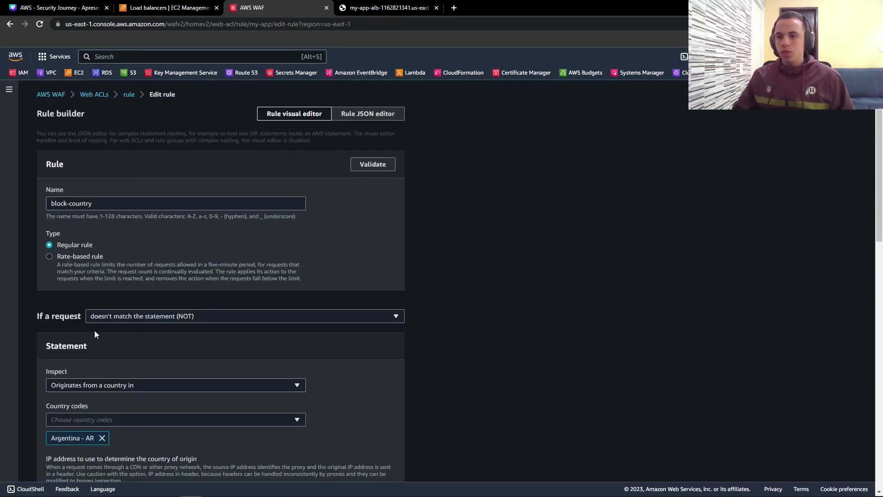
{"action": "left_click", "coordinate": [141, 319]}
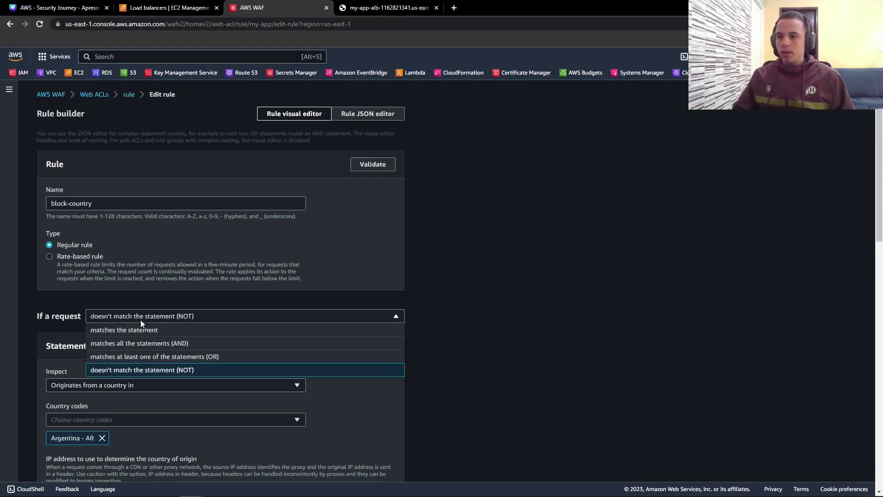
{"action": "left_click", "coordinate": [129, 330]}
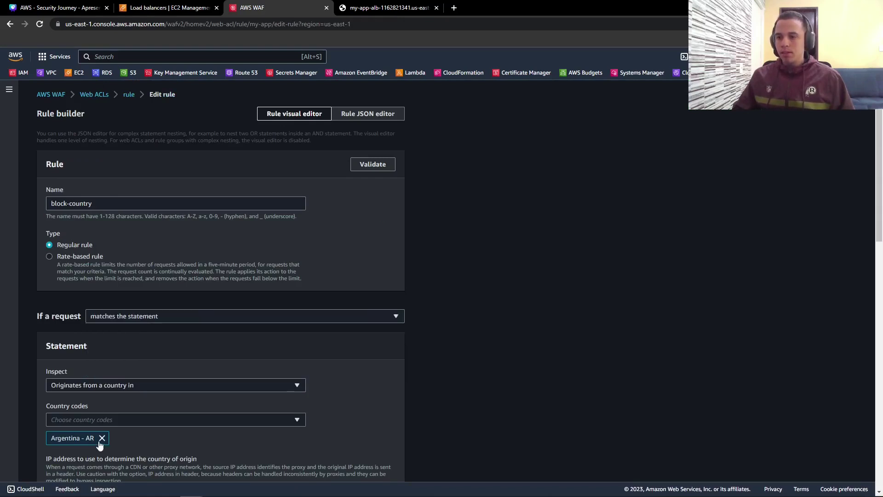
Replace Argentina with Brazil - BR in the rule's country codes
{"action": "left_click", "coordinate": [101, 438]}
{"action": "left_click", "coordinate": [97, 417]}
{"action": "type", "text": "bra"}
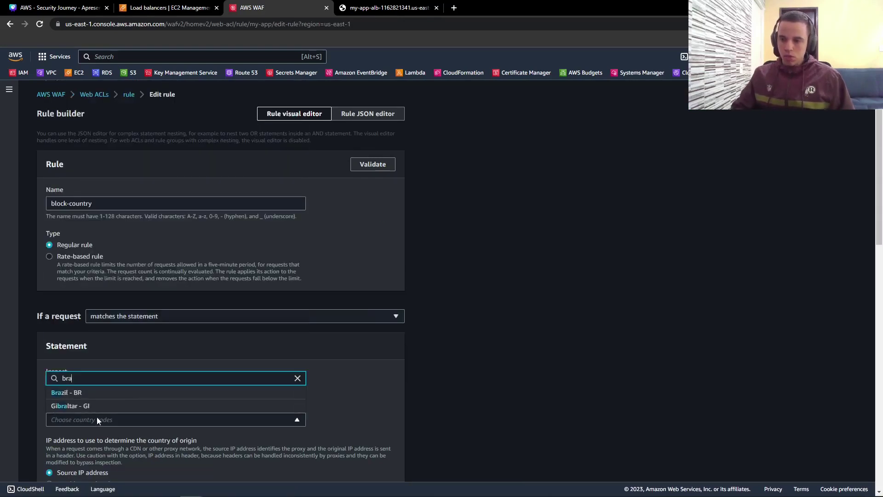
{"action": "type", "text": "z"}
{"action": "left_click", "coordinate": [92, 407]}
Check the custom response settings, then save the block-country rule and its priority order
{"action": "scroll", "coordinate": [112, 398], "scroll_direction": "down", "scroll_amount": 5}
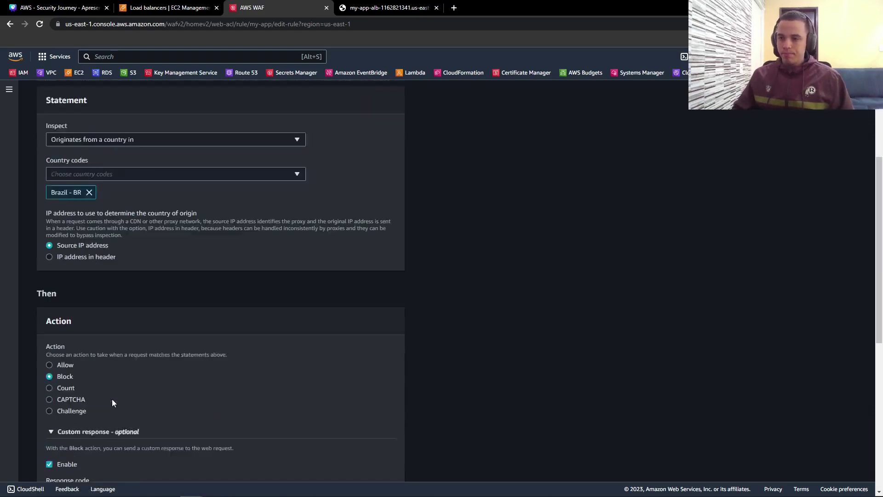
{"action": "scroll", "coordinate": [111, 403], "scroll_direction": "down", "scroll_amount": 5}
{"action": "left_click_drag", "start_coordinate": [276, 279], "coordinate": [17, 281]}
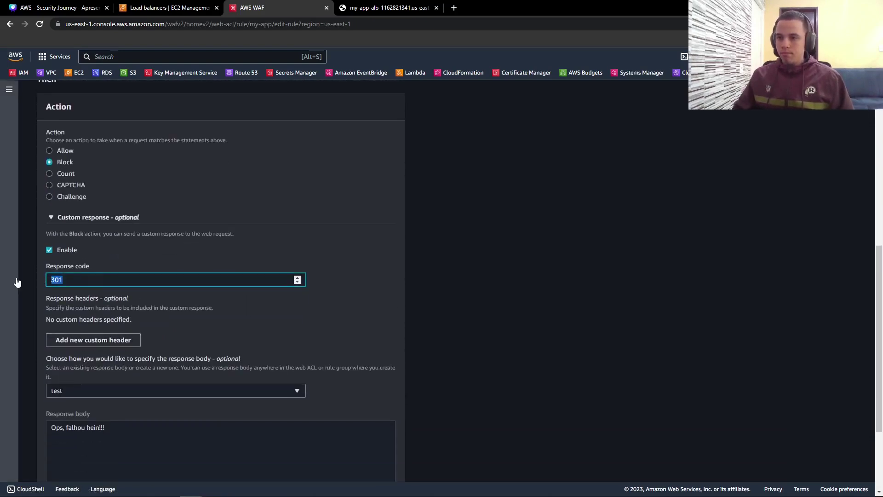
{"action": "scroll", "coordinate": [126, 288], "scroll_direction": "down", "scroll_amount": 3}
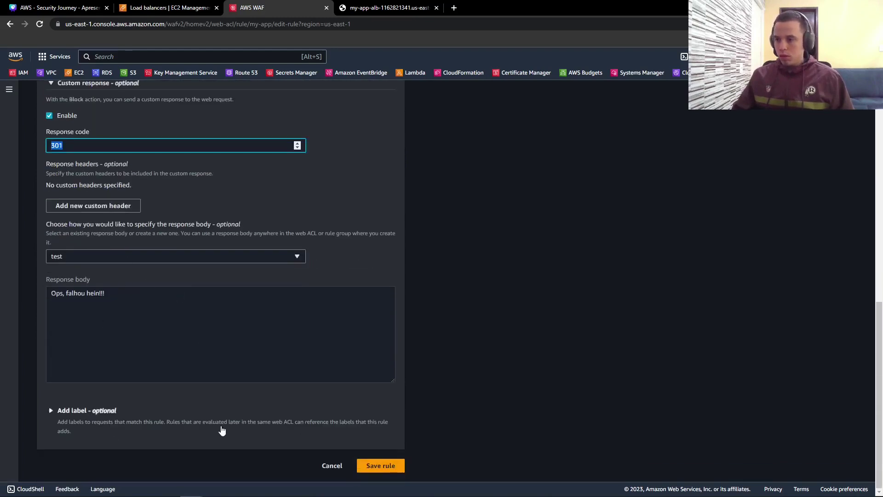
{"action": "left_click", "coordinate": [139, 415]}
{"action": "left_click", "coordinate": [133, 415]}
{"action": "left_click", "coordinate": [386, 466]}
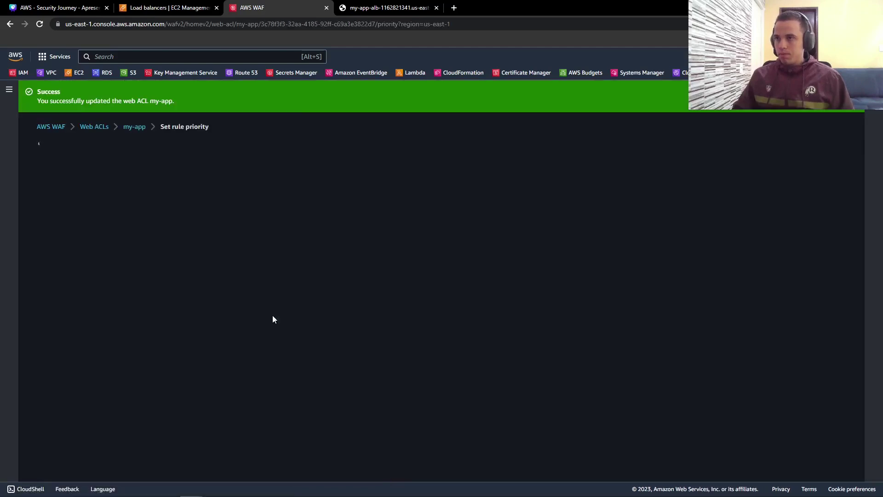
{"action": "left_click", "coordinate": [392, 374]}
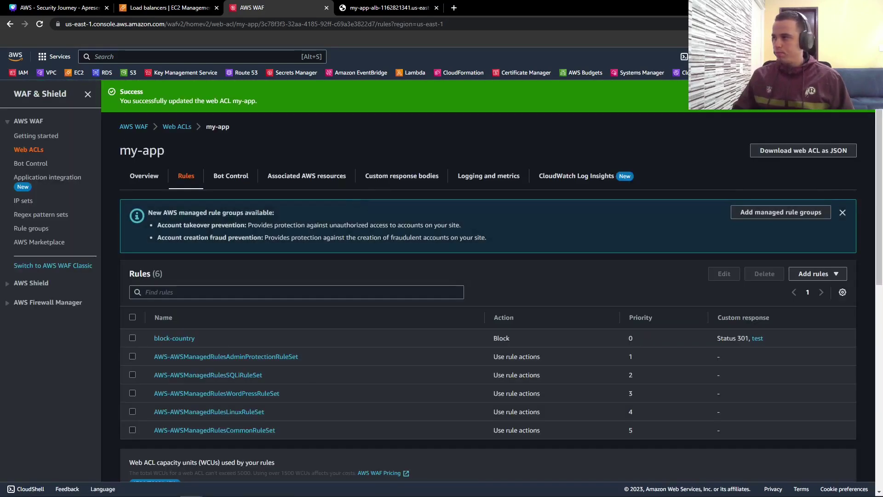
Reload the my-app-alb page to test the block on Brazil, then return to the my-app web ACL in AWS WAF
{"action": "left_click", "coordinate": [413, 8]}
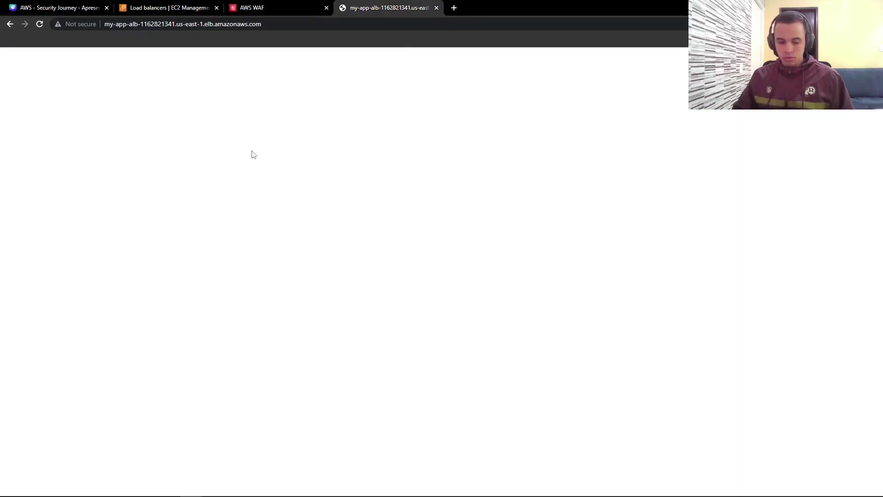
{"action": "key", "text": "F5"}
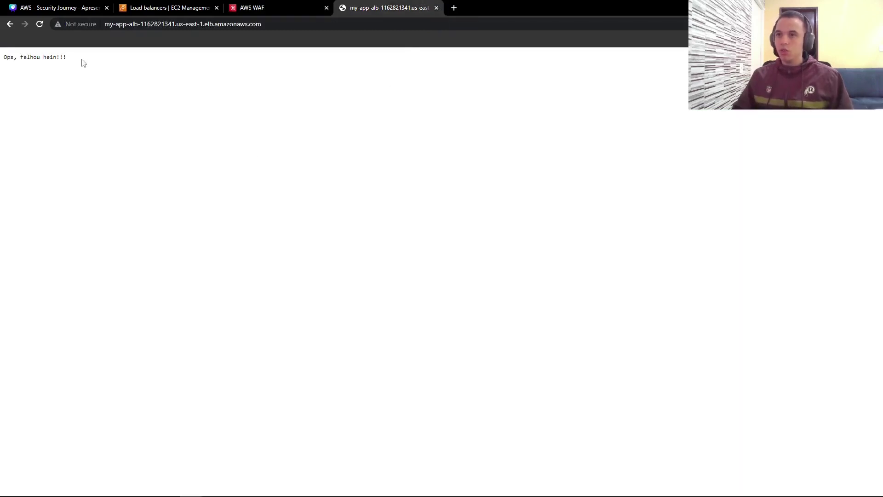
{"action": "left_click_drag", "start_coordinate": [67, 58], "coordinate": [1, 57]}
{"action": "left_click", "coordinate": [276, 8]}
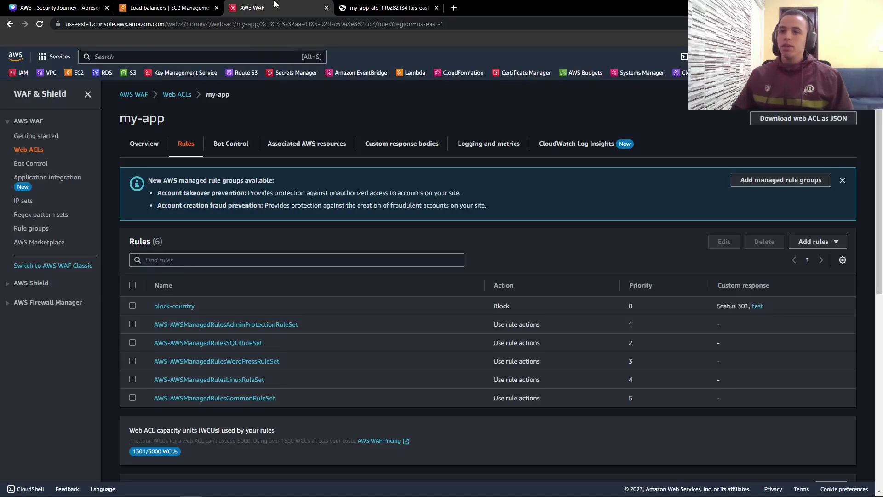